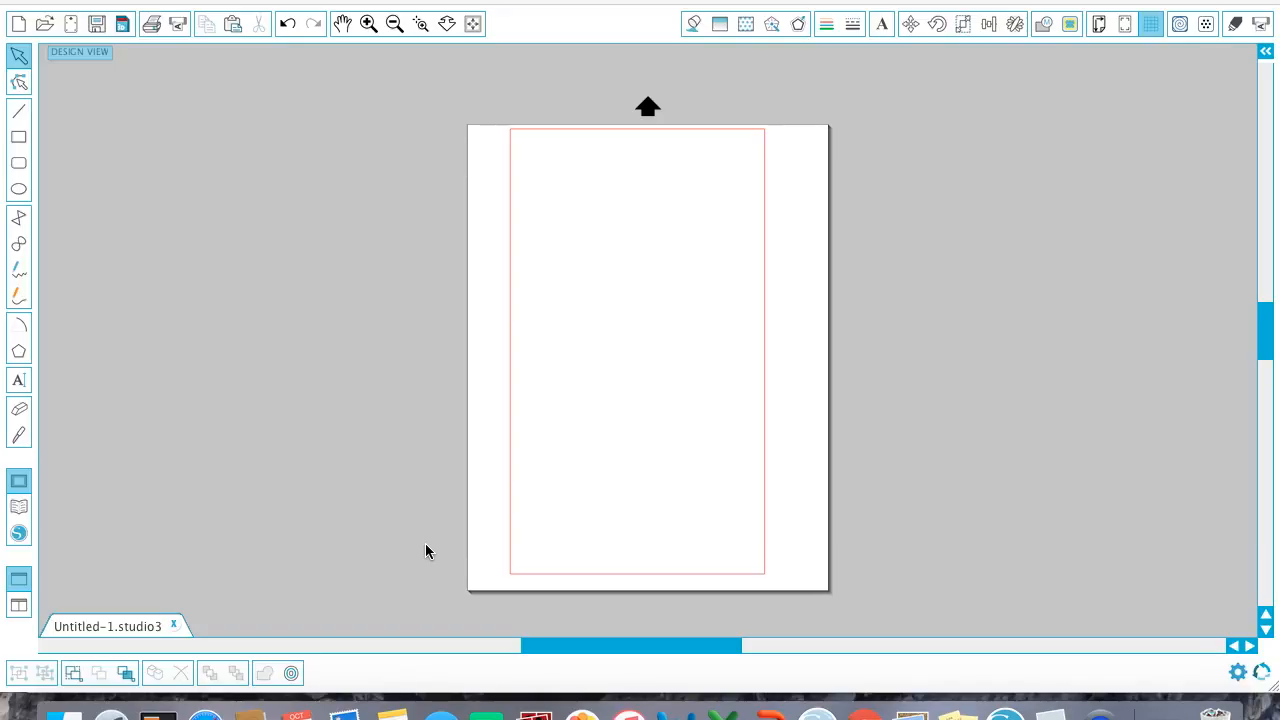
Step: Select the red rectangle and turn on the page grid in the grid settings
click(767, 408)
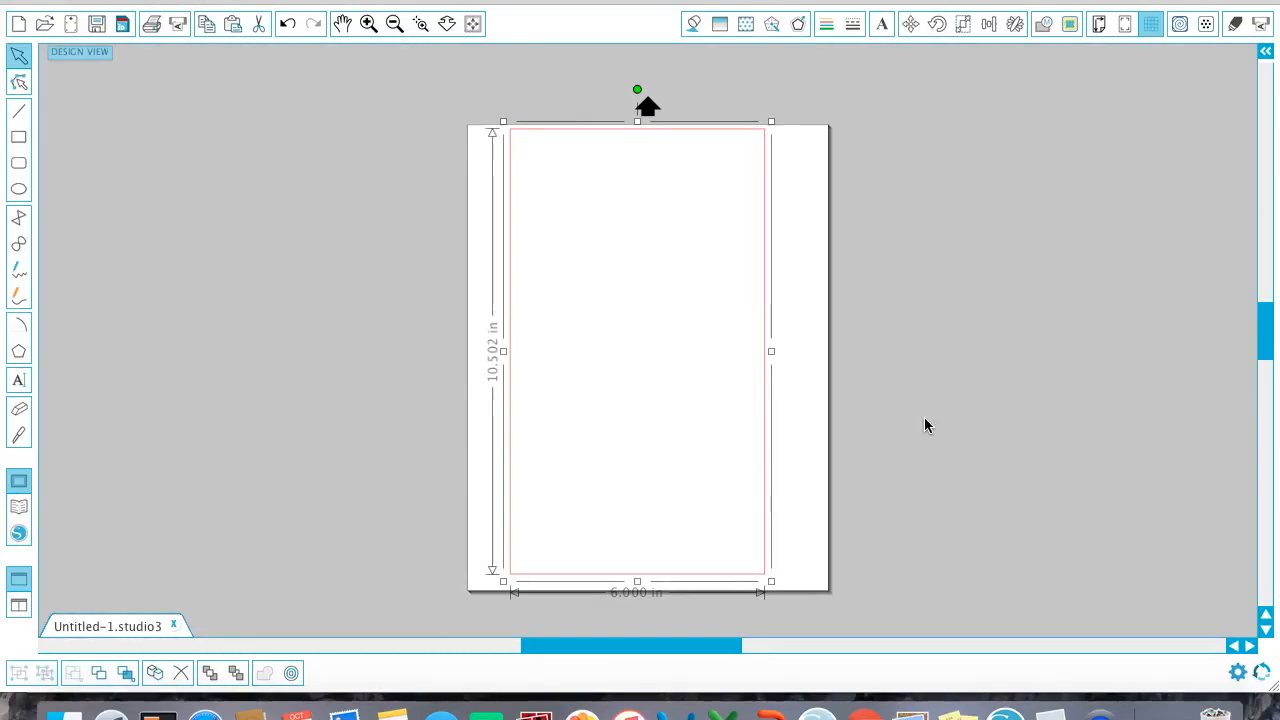
click(1151, 25)
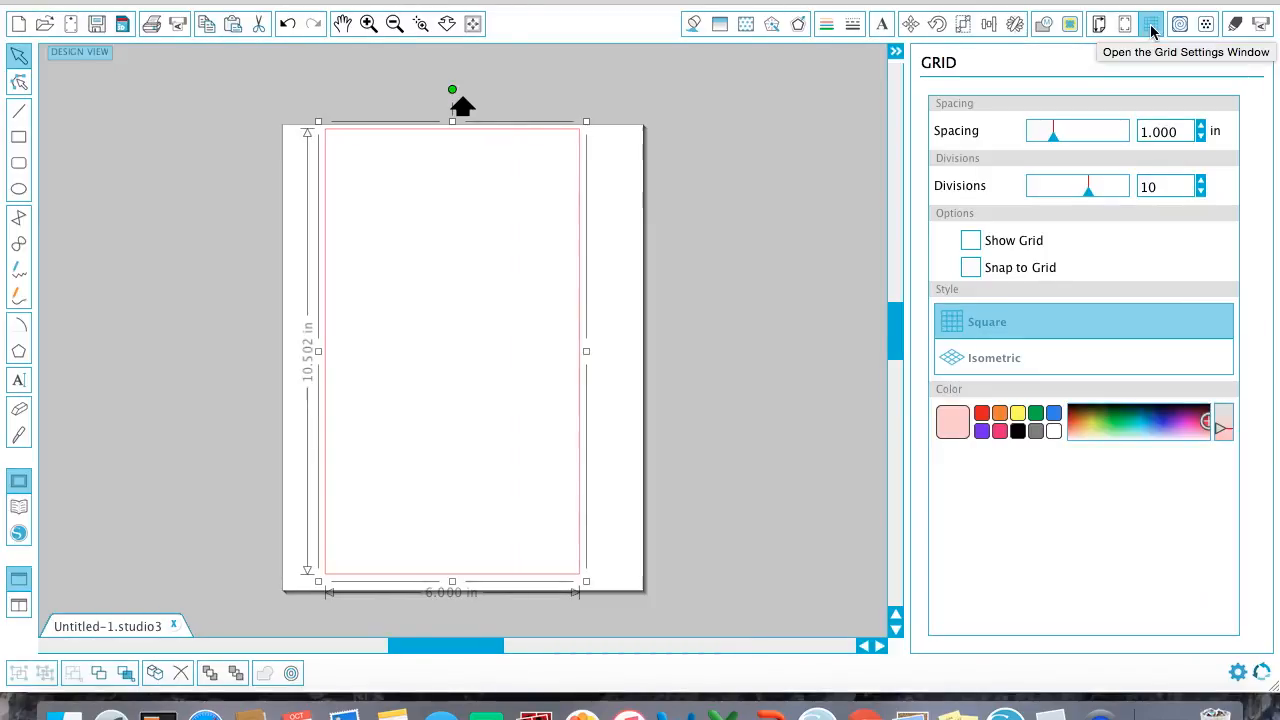
click(972, 242)
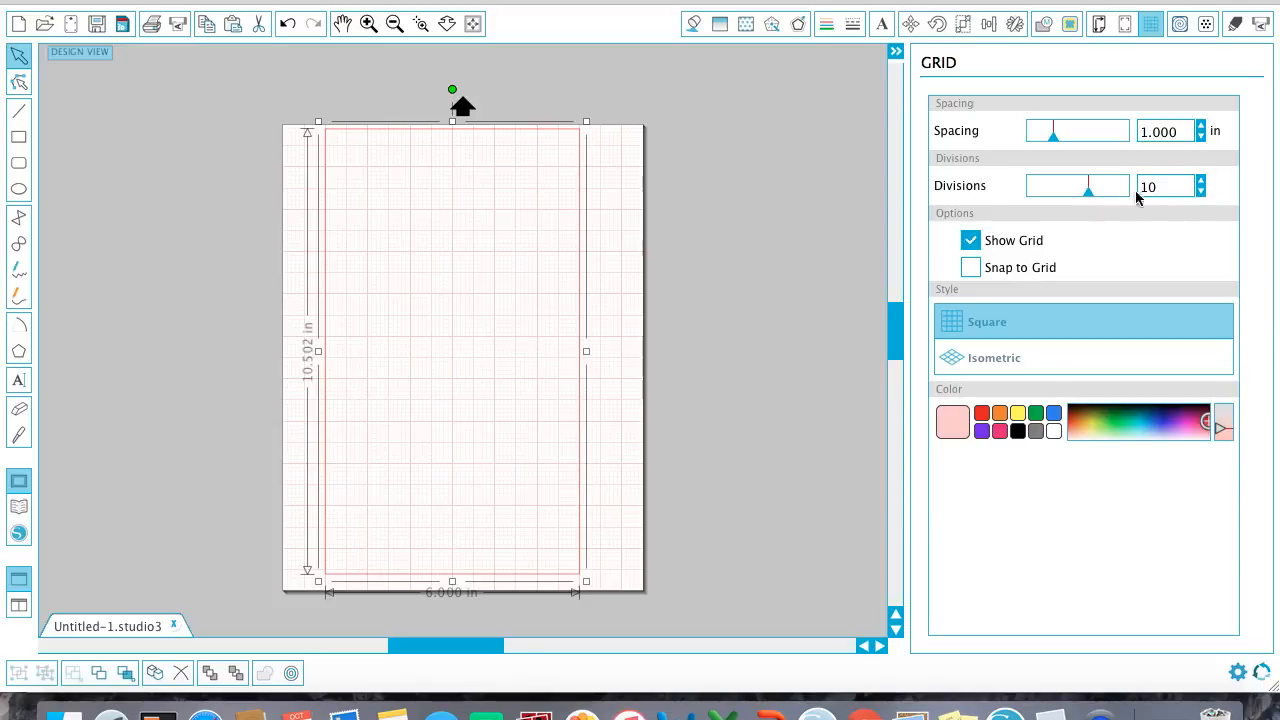
Step: Set the grid divisions to 4 and switch the grid display off and on again
drag(1160, 190, 1131, 191)
click(1201, 192)
click(1201, 192)
click(1201, 192)
click(1201, 192)
click(1201, 192)
click(1201, 192)
click(1146, 240)
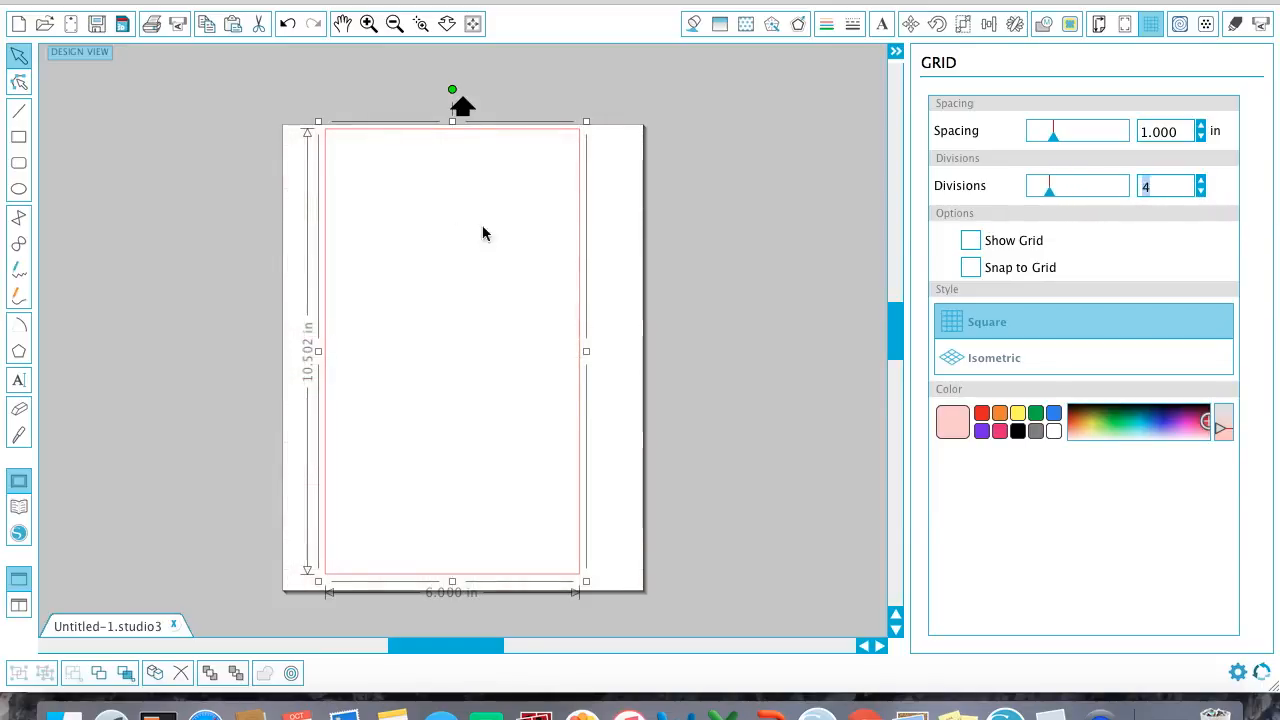
click(1027, 245)
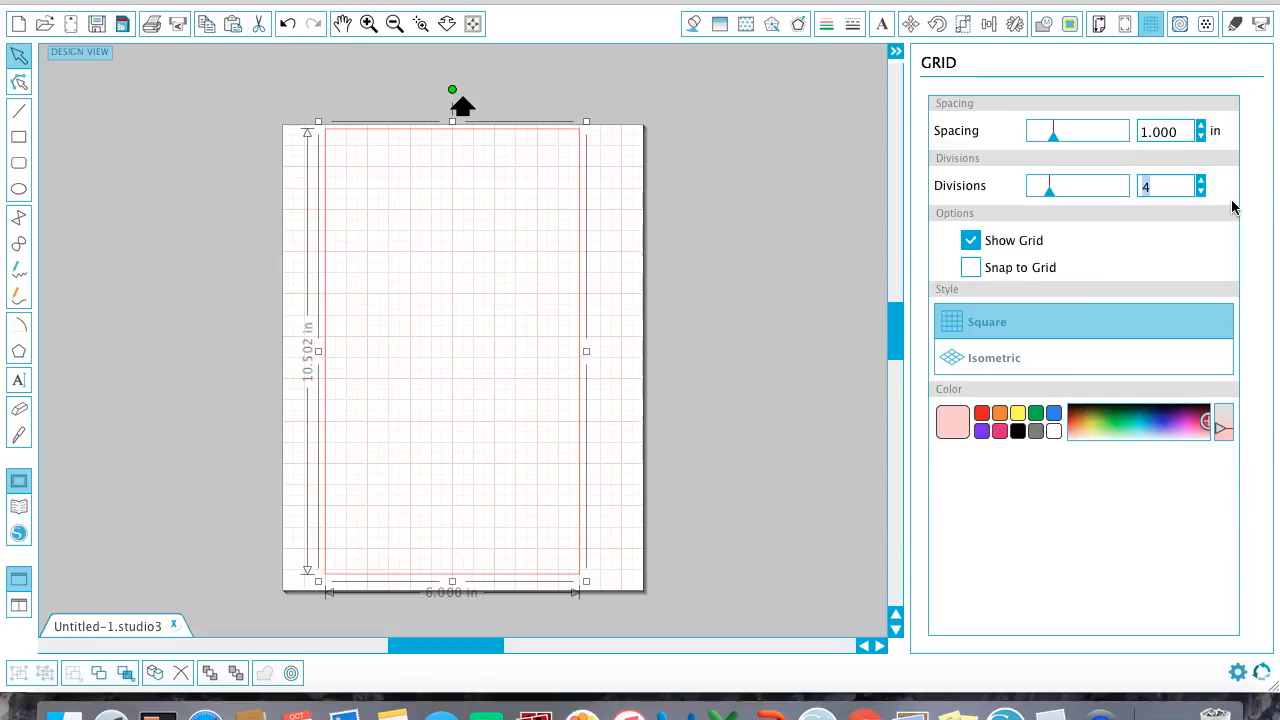
Step: Set the grid divisions back to 10
click(1201, 183)
click(1201, 183)
click(1201, 182)
click(1201, 182)
click(1201, 182)
click(1201, 182)
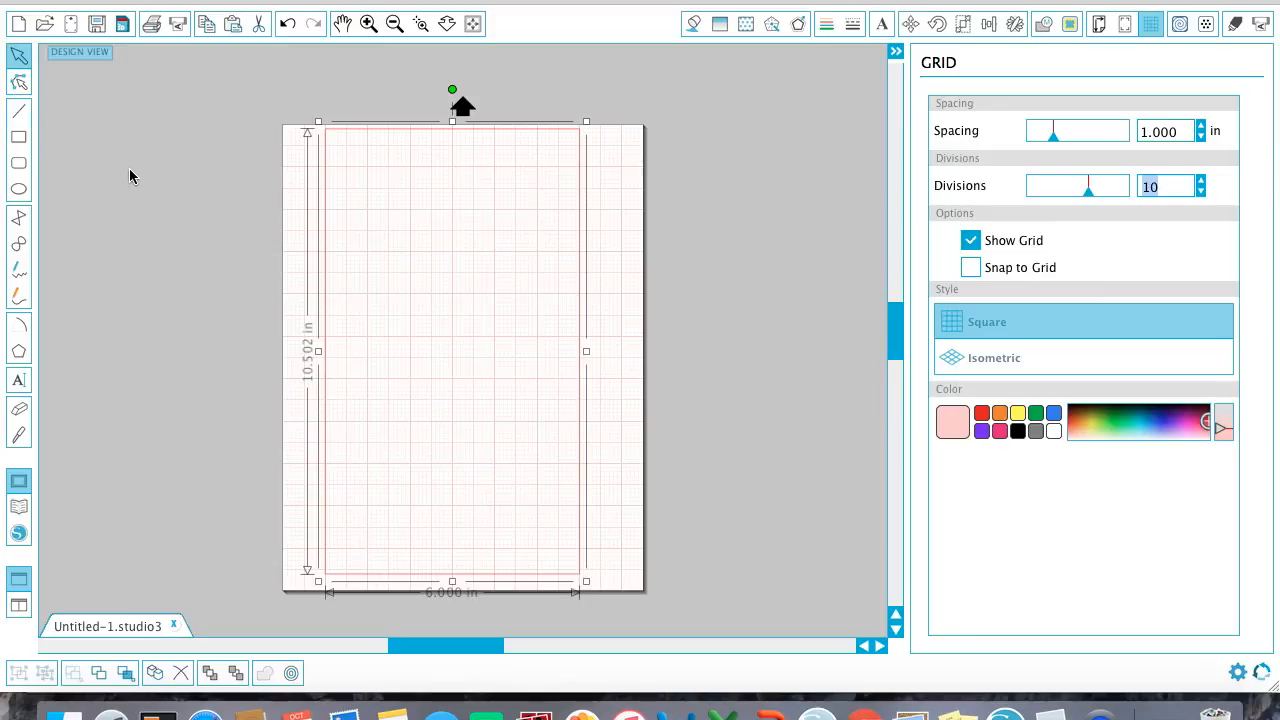
Step: Draw a horizontal line about 5.39 in long just below the rectangle's upper edge, leaving a gap at both sides
click(22, 114)
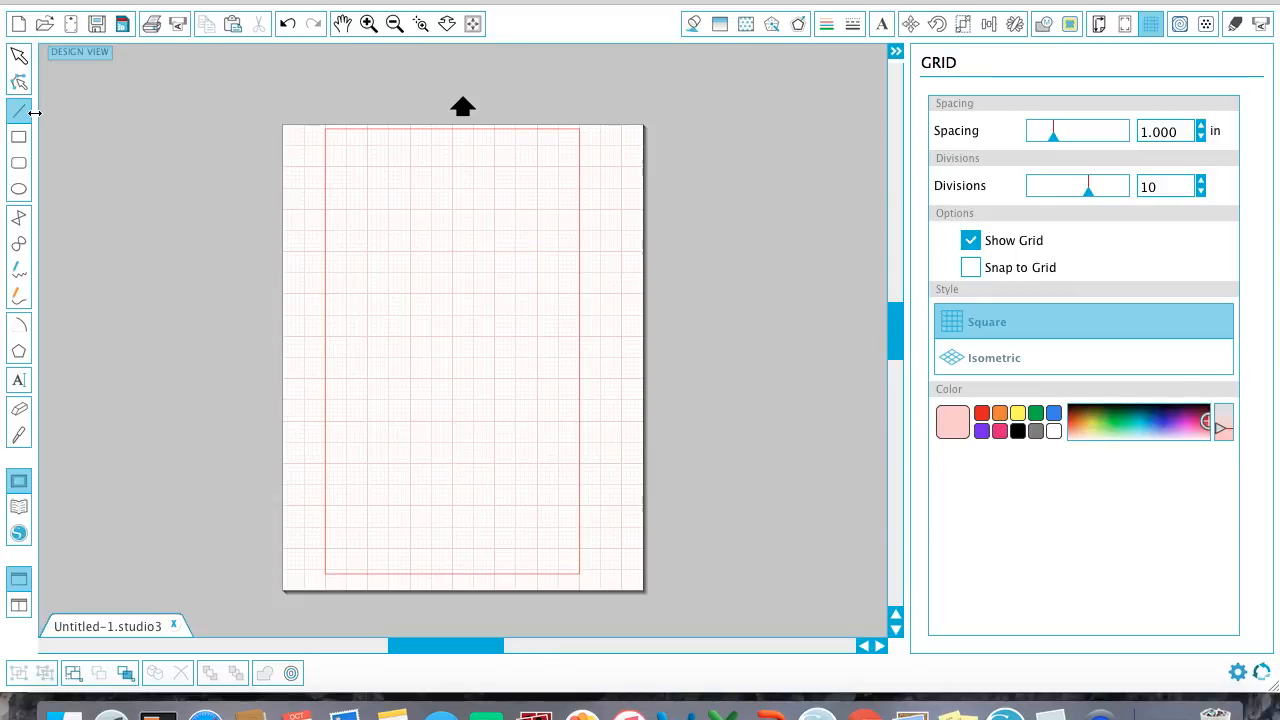
click(368, 26)
click(368, 26)
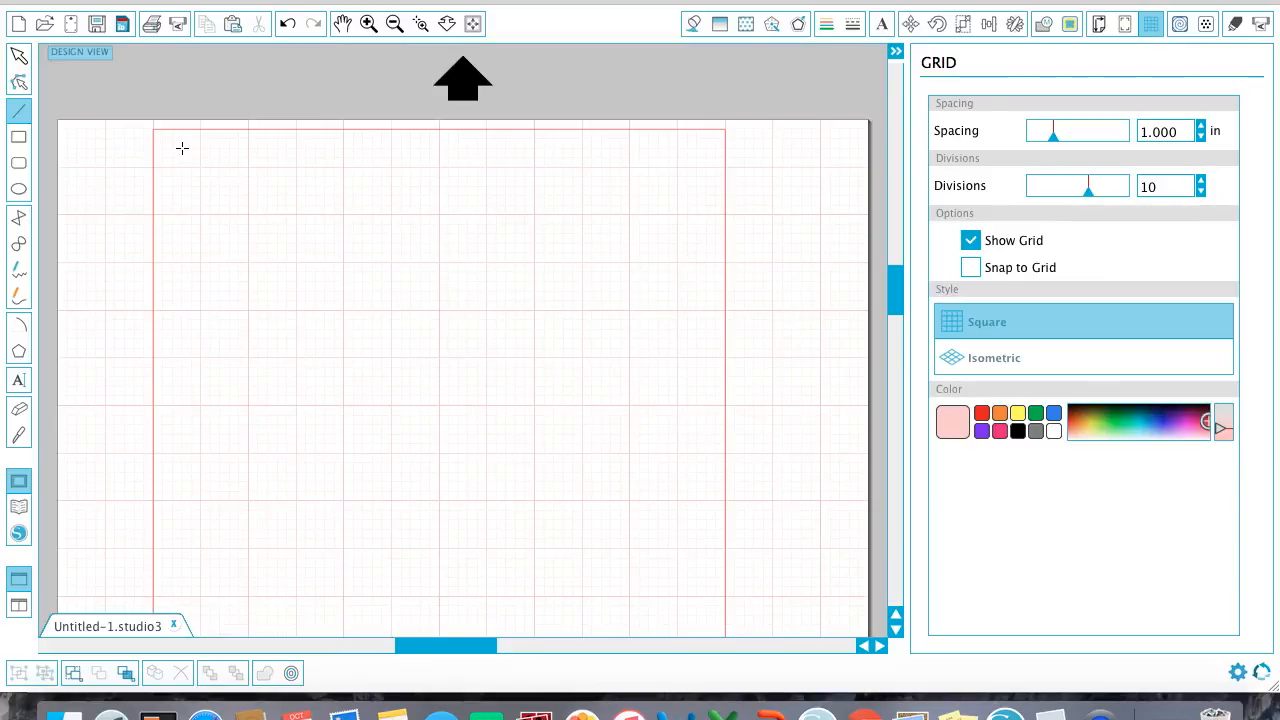
mouse_move(183, 149)
mouse_down()
mouse_move(722, 152)
mouse_move(696, 149)
mouse_up()
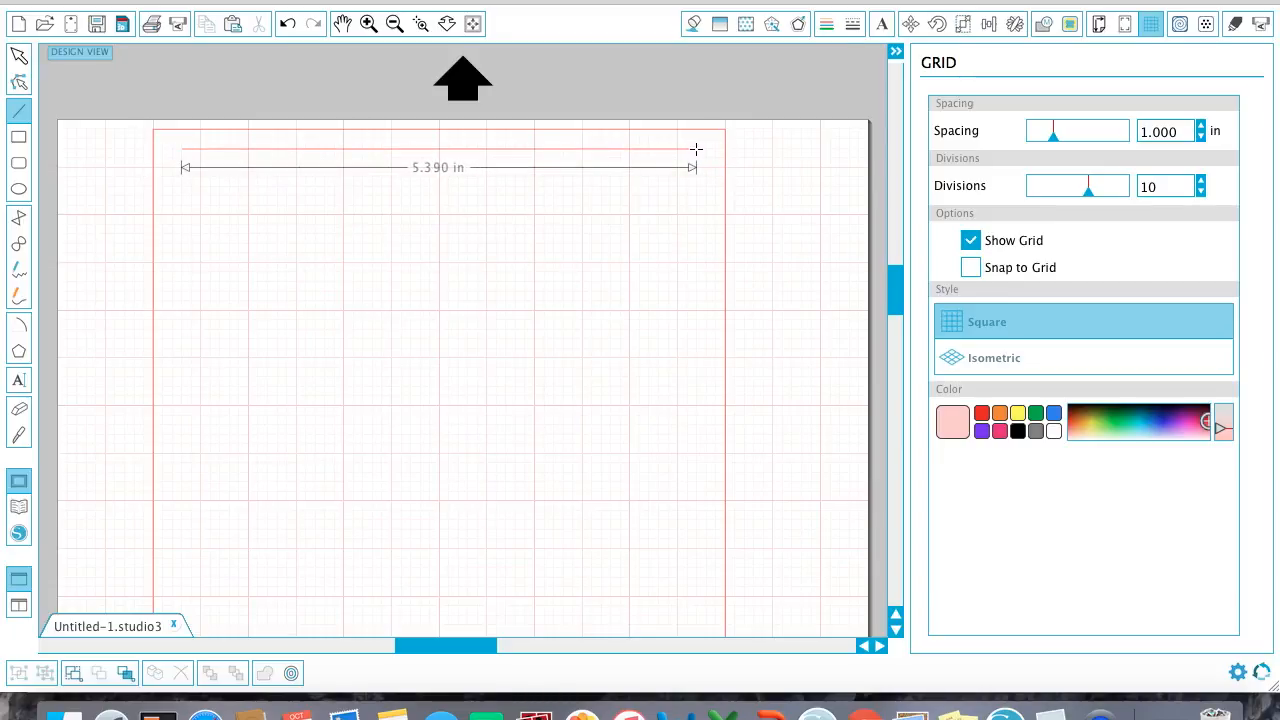
mouse_move(696, 149)
mouse_down()
mouse_move(681, 192)
mouse_move(461, 192)
mouse_move(714, 46)
mouse_move(394, 606)
mouse_move(474, 234)
mouse_move(471, 271)
mouse_move(500, 244)
mouse_move(586, 211)
mouse_move(700, 188)
mouse_up()
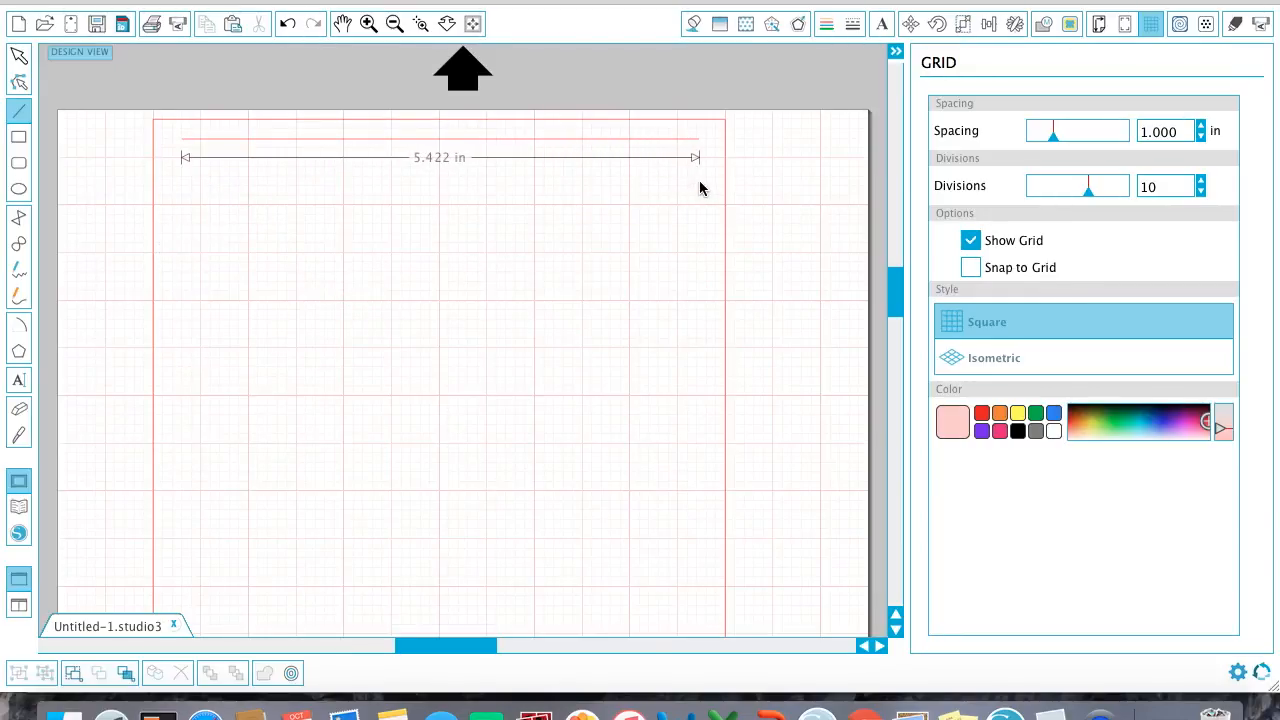
mouse_move(700, 188)
mouse_down()
mouse_move(662, 337)
mouse_move(616, 430)
mouse_move(673, 222)
mouse_up()
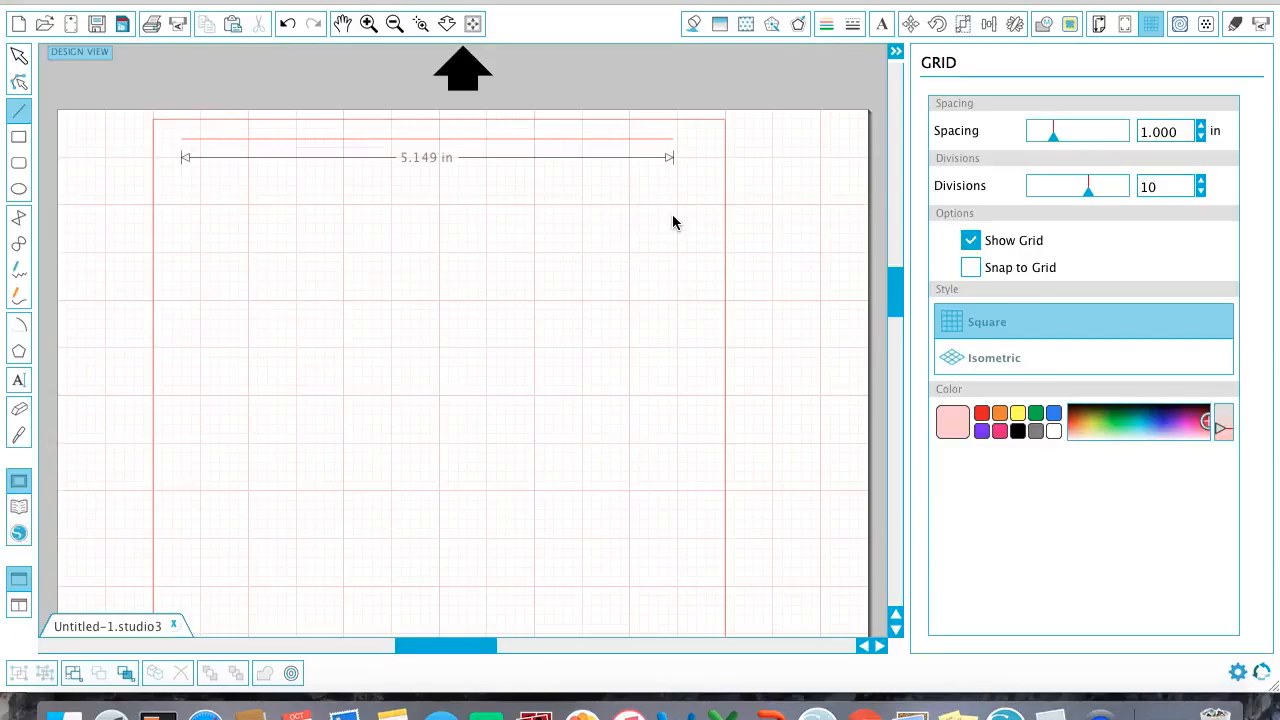
mouse_move(673, 222)
mouse_down()
mouse_move(706, 214)
mouse_move(694, 217)
mouse_up()
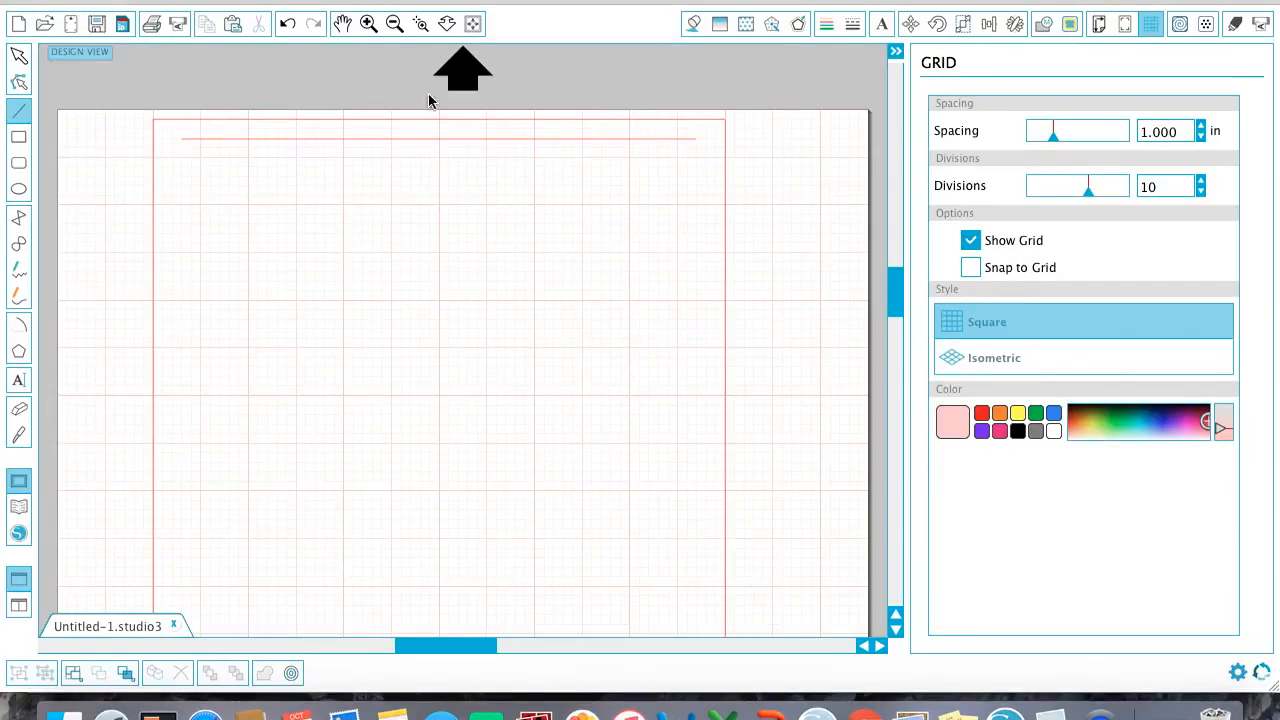
Step: Examine the gaps between the line's two ends and the sides of the rectangle
click(368, 23)
click(368, 24)
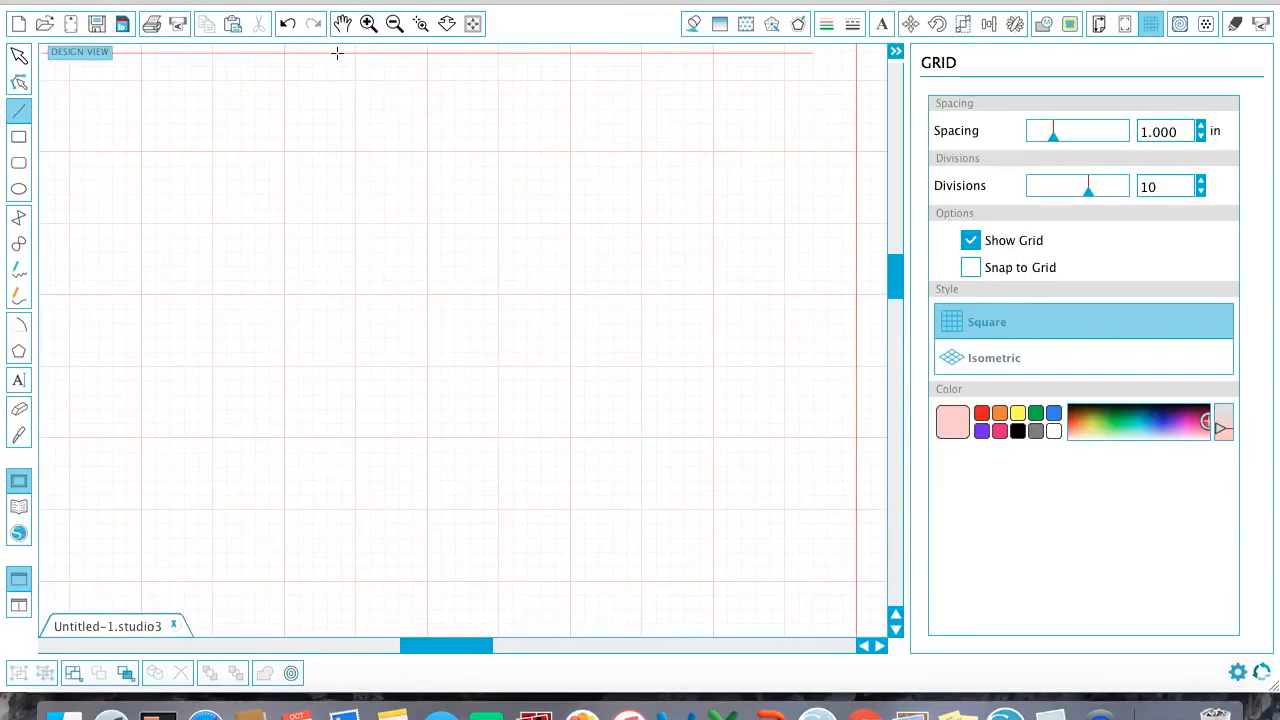
scroll(414, 323, up, 3)
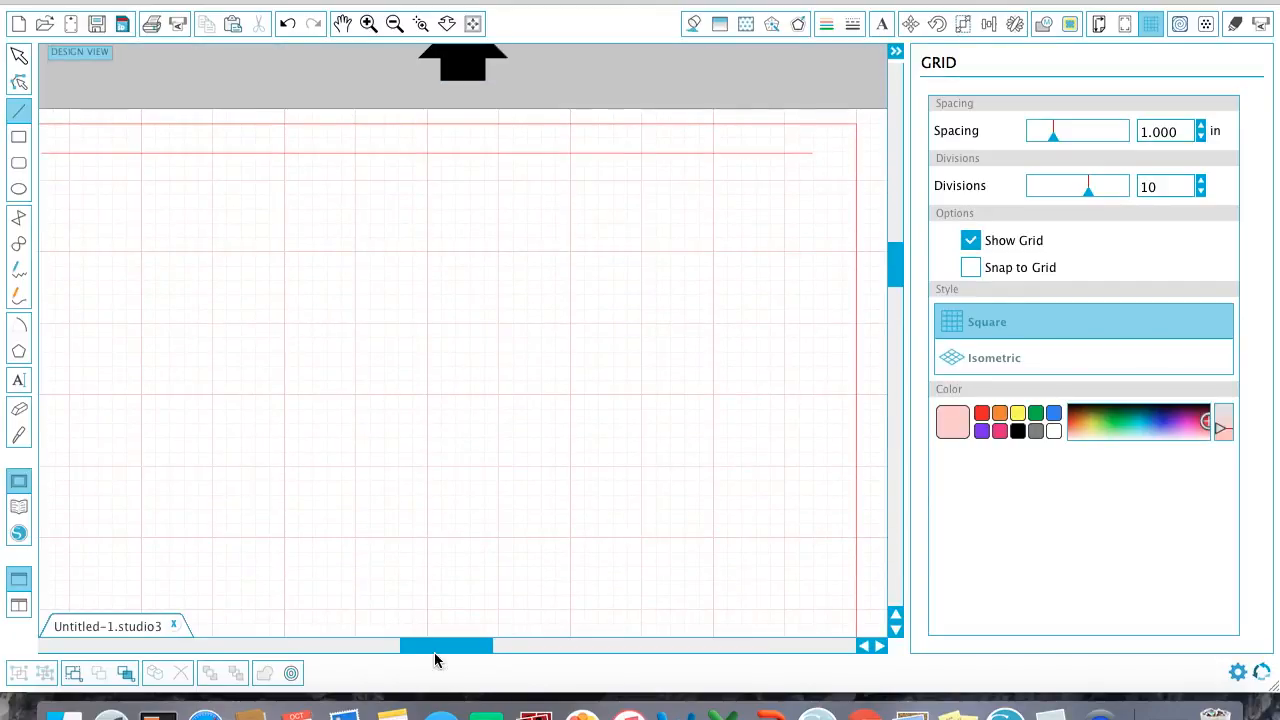
drag(433, 655, 398, 653)
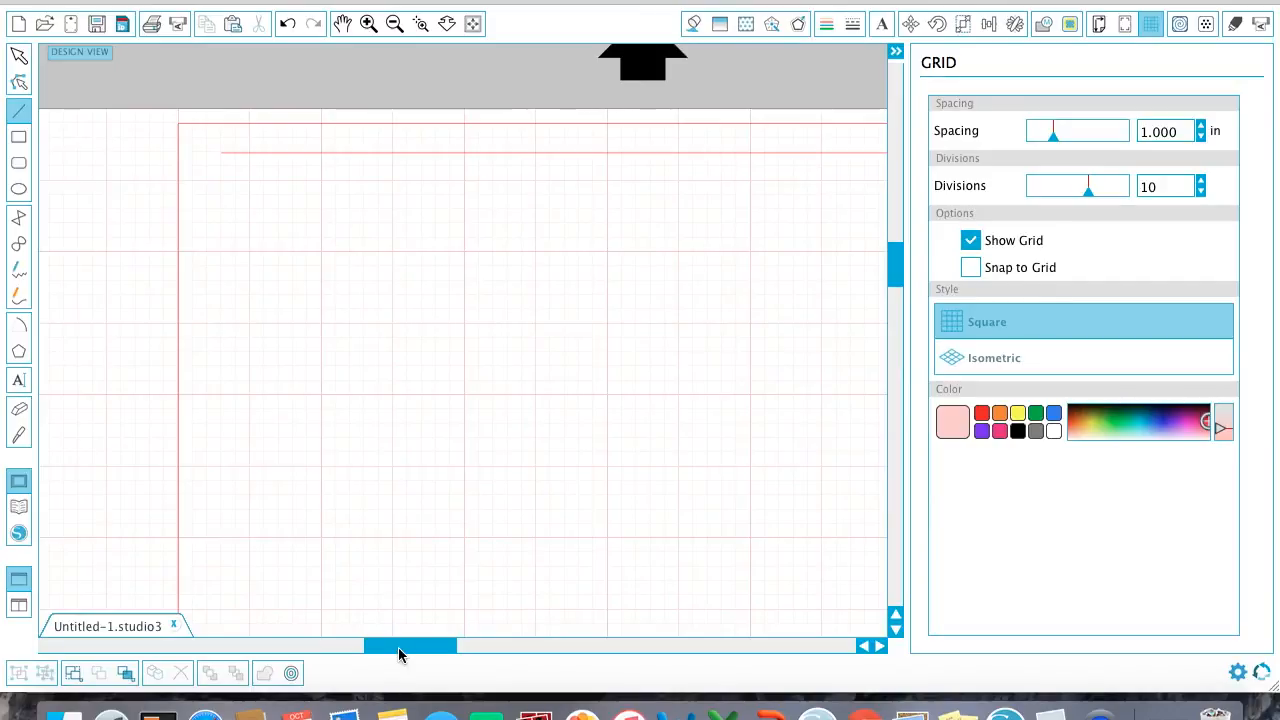
drag(432, 651, 505, 650)
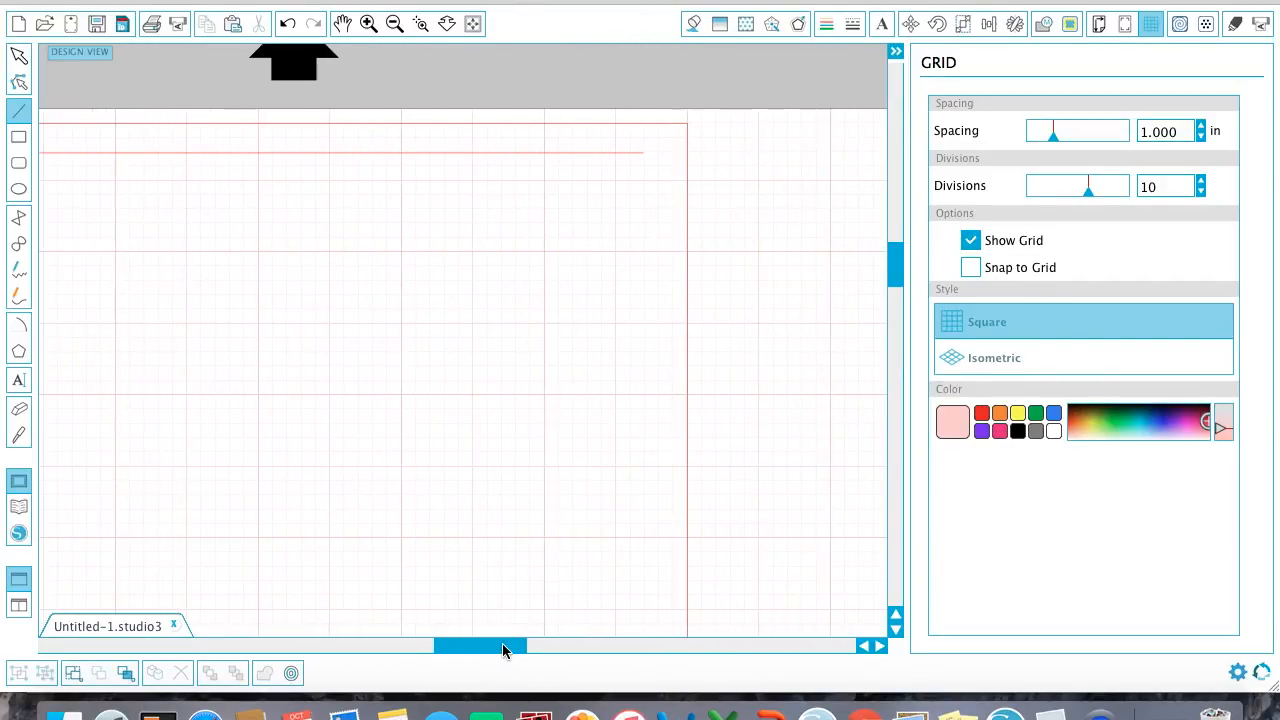
drag(503, 650, 454, 668)
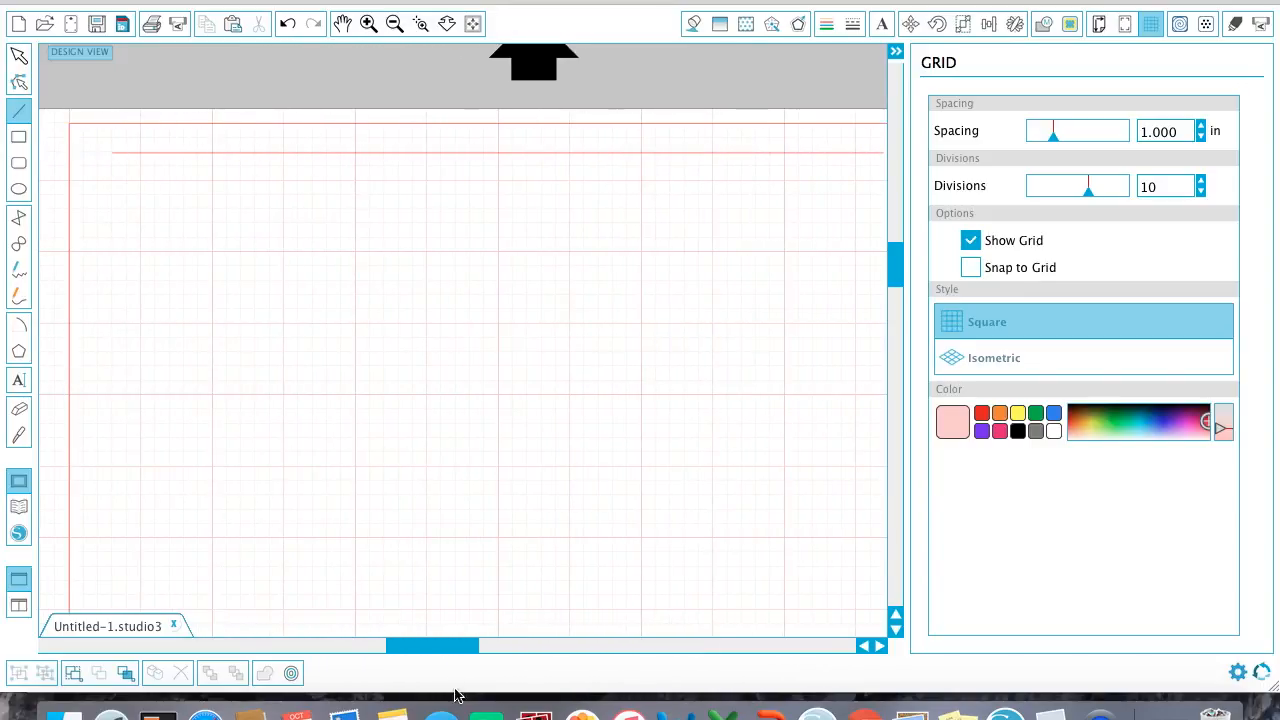
drag(424, 650, 466, 648)
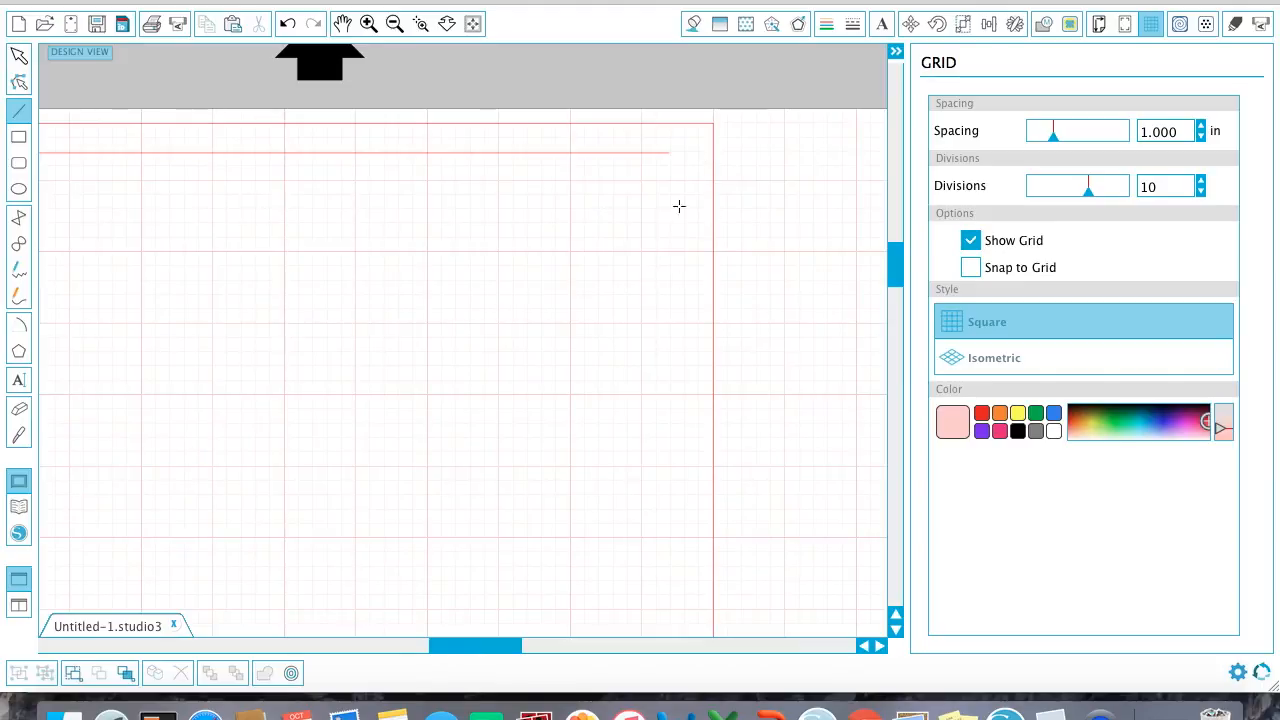
drag(474, 648, 394, 637)
Step: Select the horizontal line and duplicate it
click(19, 54)
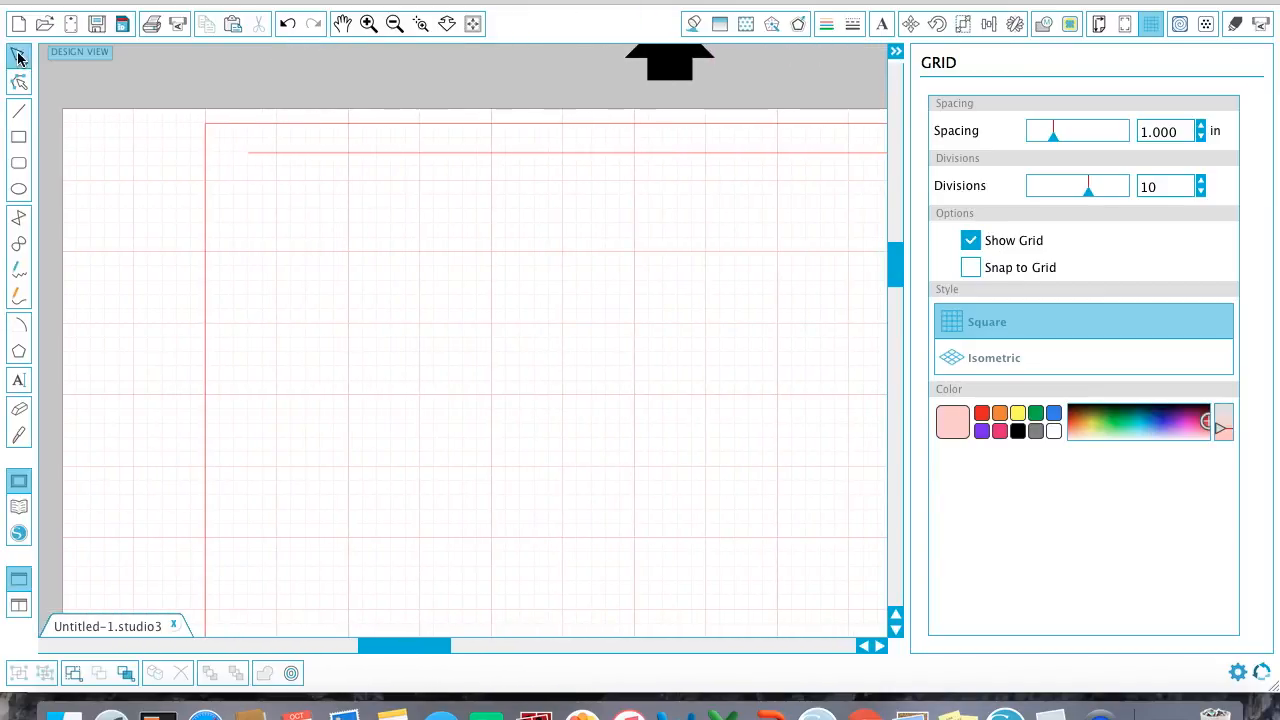
click(346, 162)
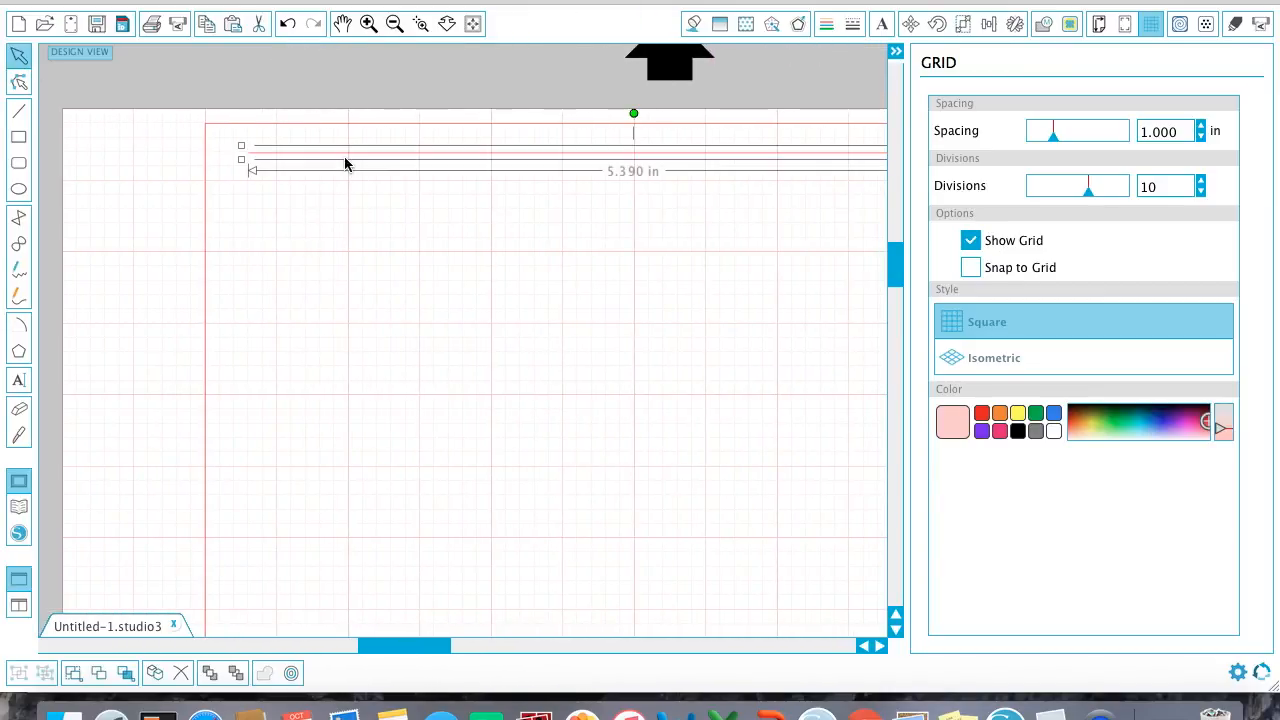
click(19, 110)
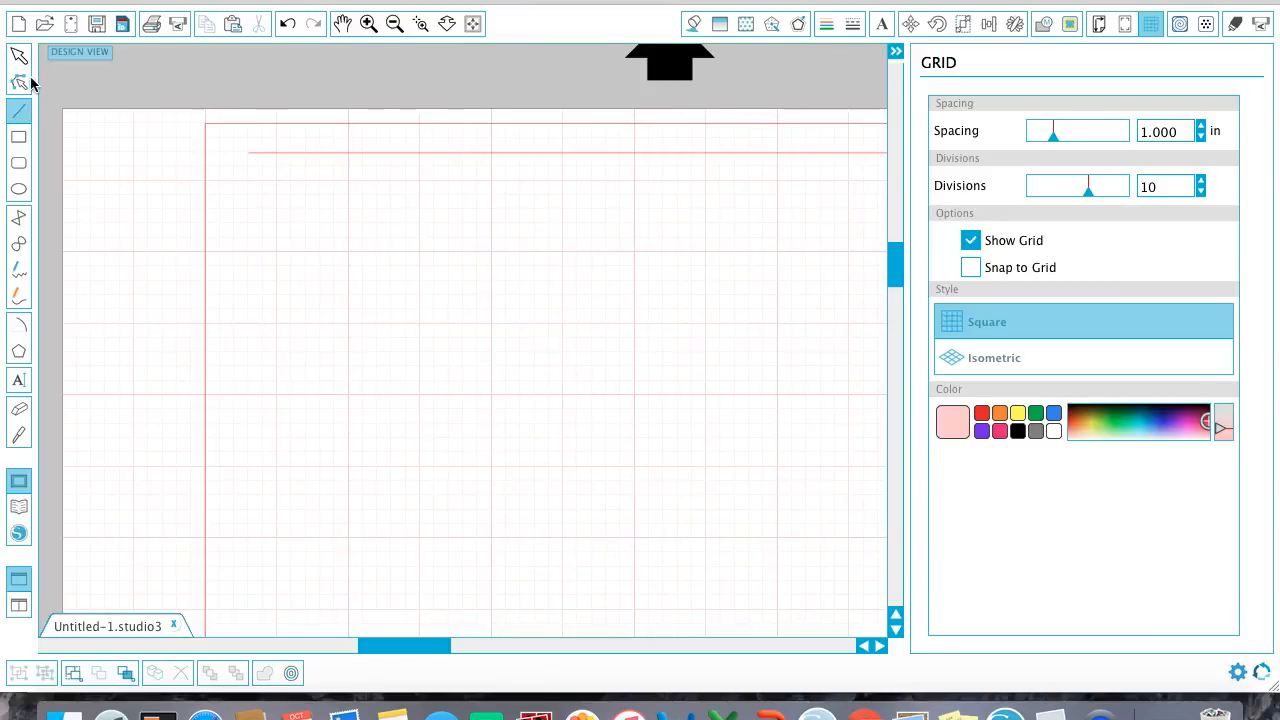
click(19, 54)
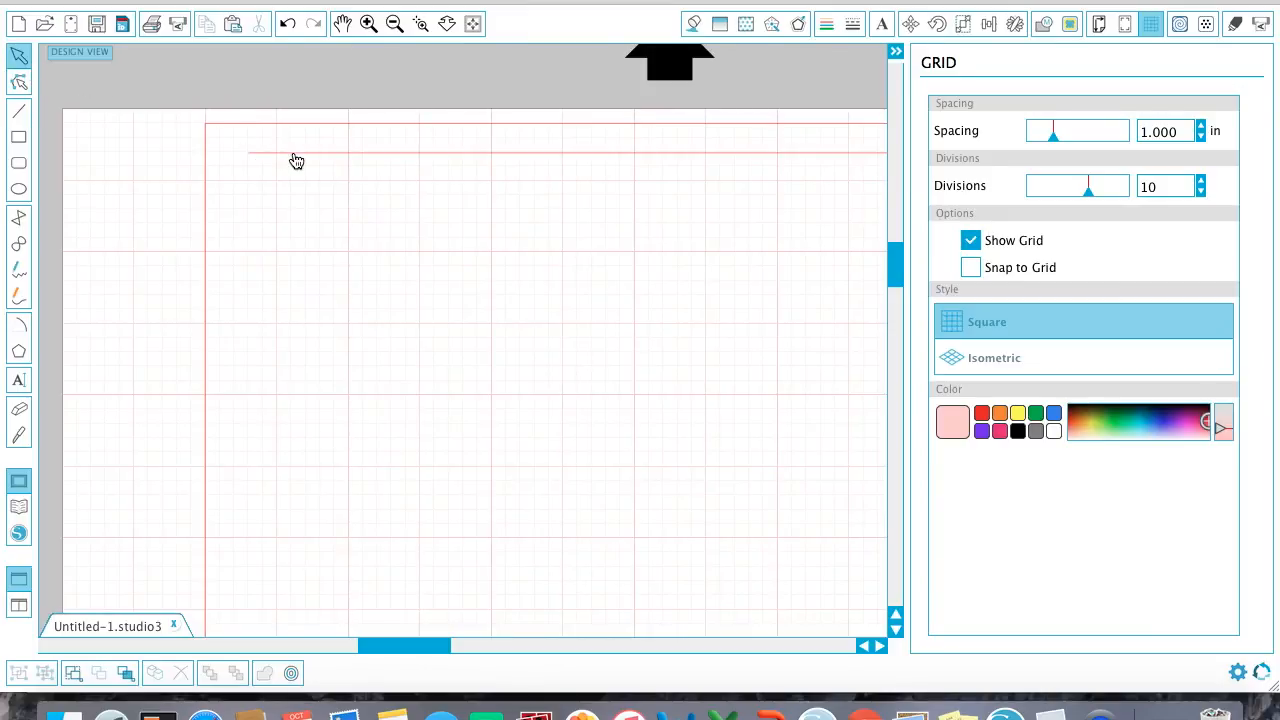
click(296, 162)
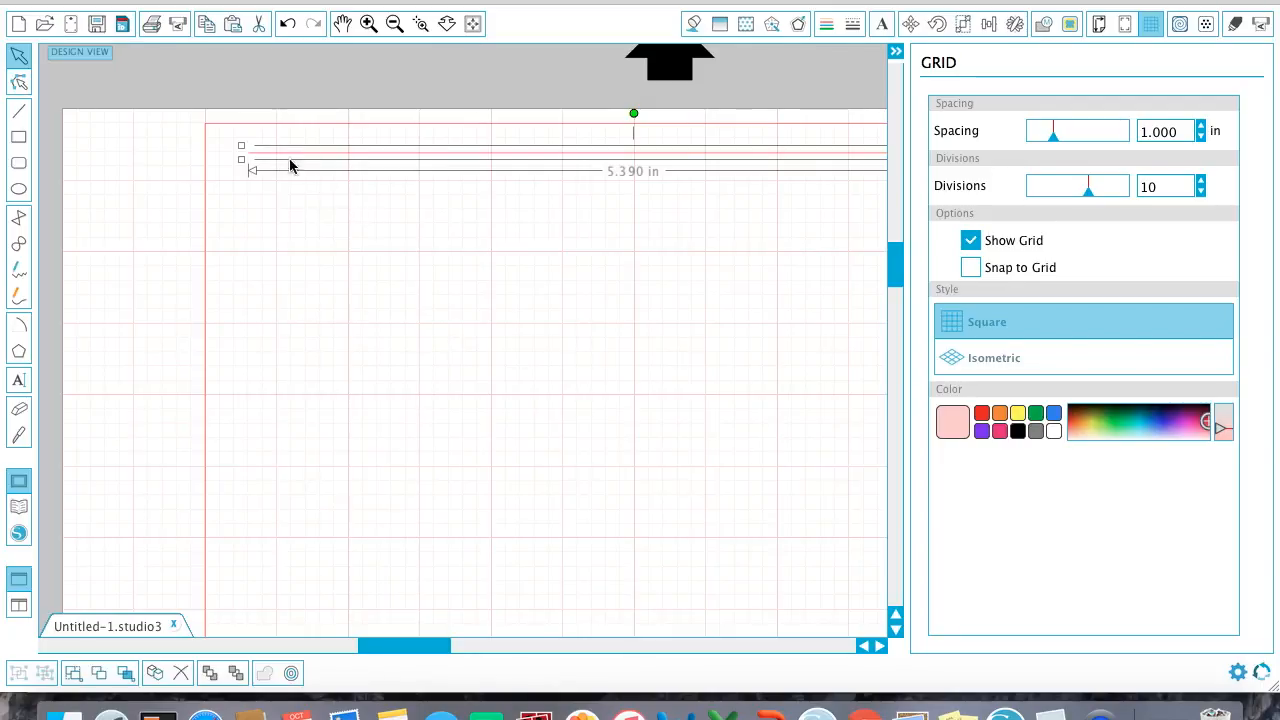
key(super+d)
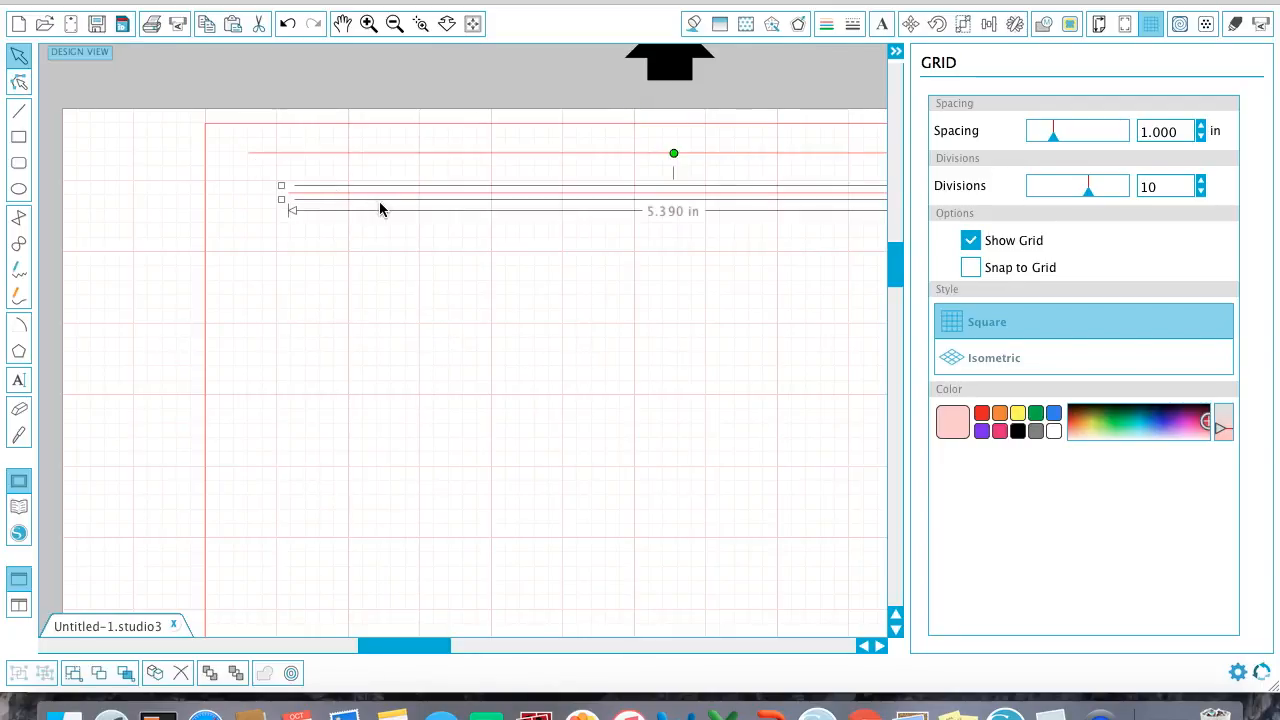
Step: Move the duplicated line one grid division below the original with their ends aligned, and dismiss the iCloud alert
drag(388, 648, 431, 653)
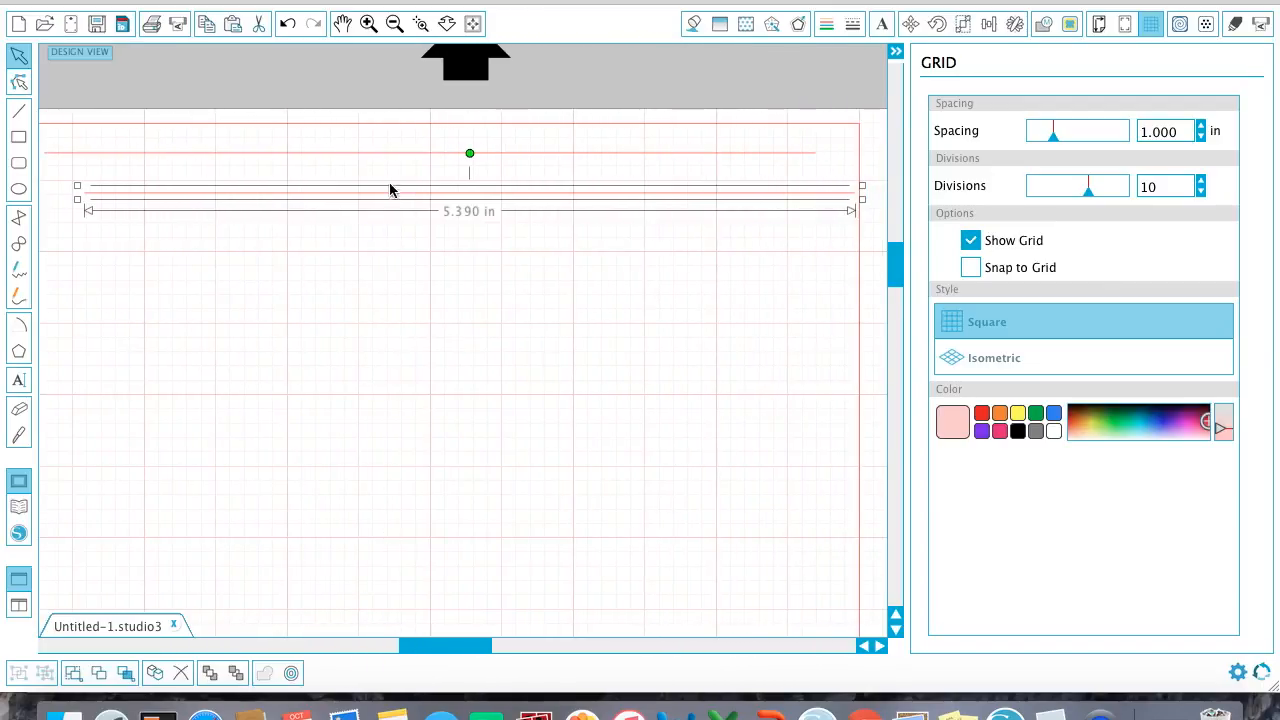
drag(389, 199, 346, 178)
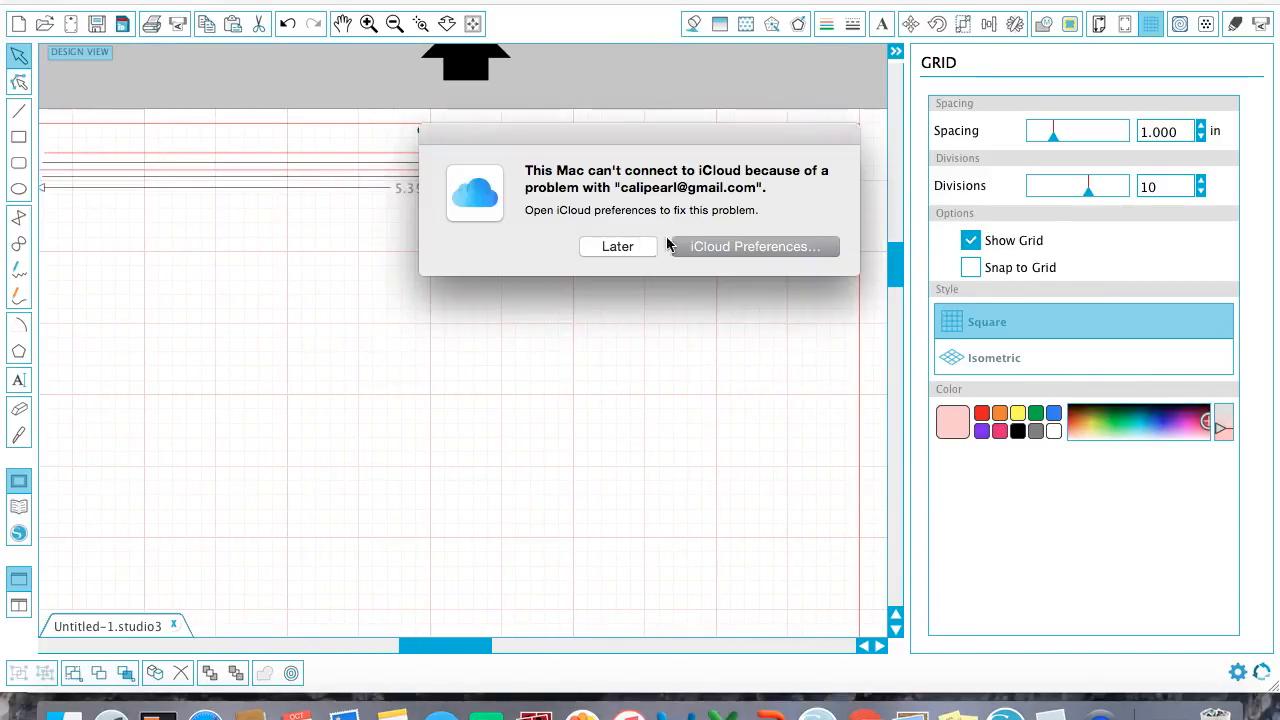
click(638, 246)
click(373, 651)
mouse_move(441, 643)
mouse_down()
mouse_move(454, 646)
mouse_move(434, 648)
mouse_up()
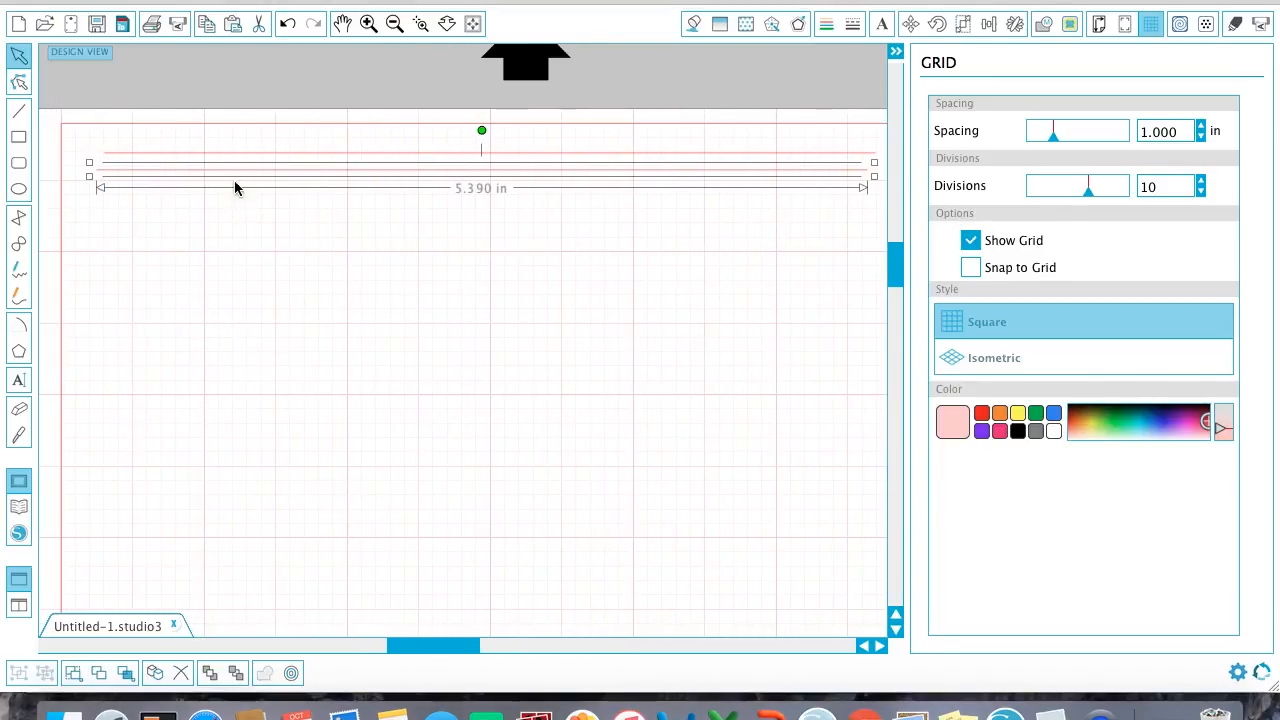
drag(234, 177, 240, 177)
click(241, 189)
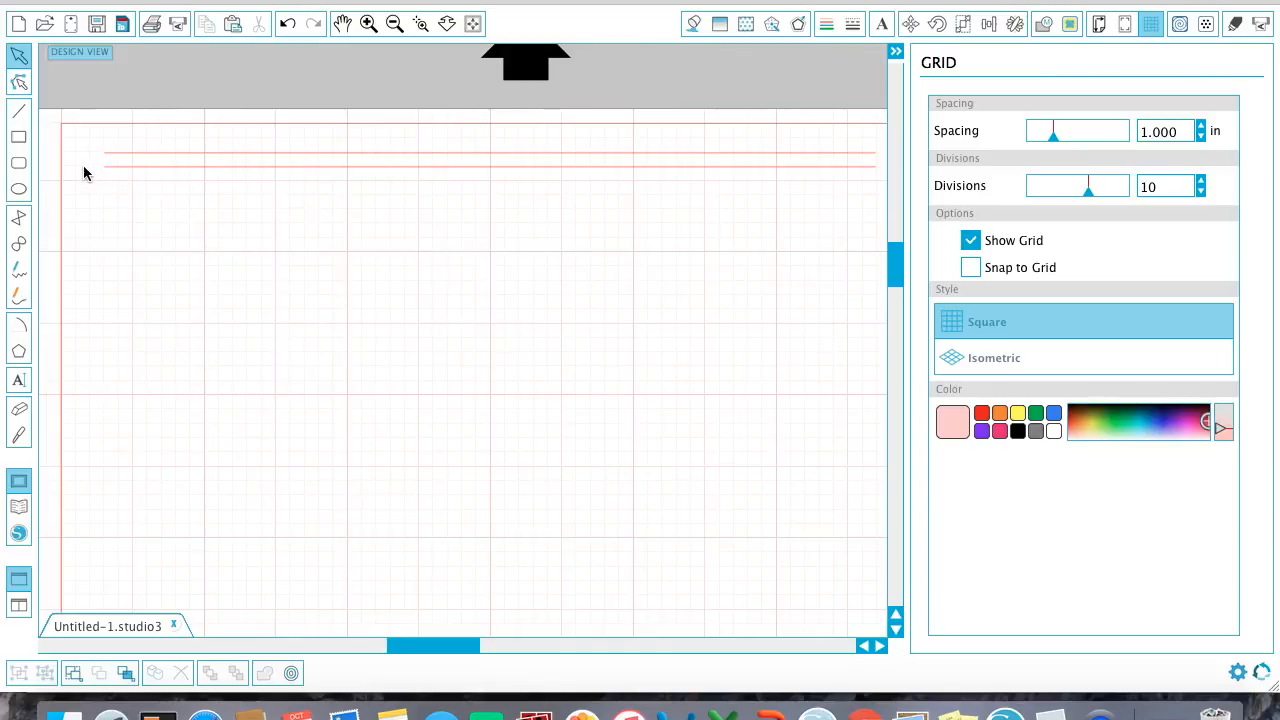
Step: Place a third copy of the line one grid division above the original, aligned with the other two lines
drag(801, 177, 731, 148)
click(733, 246)
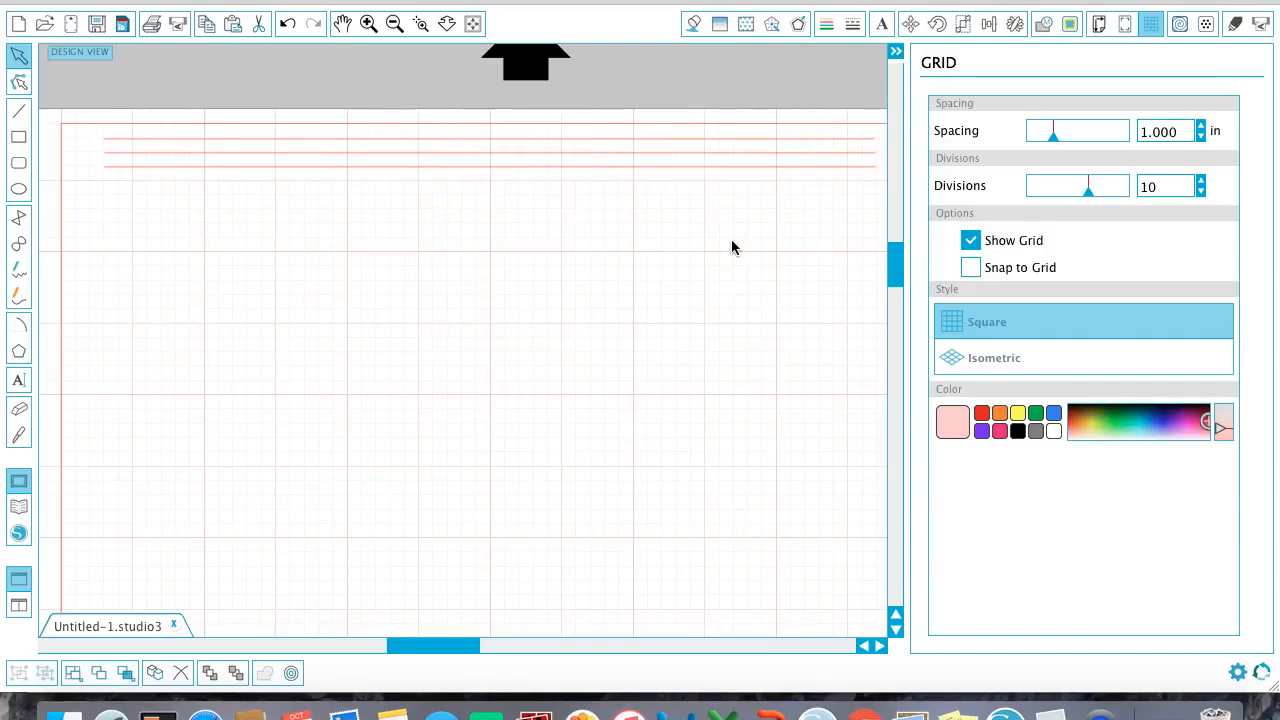
click(830, 145)
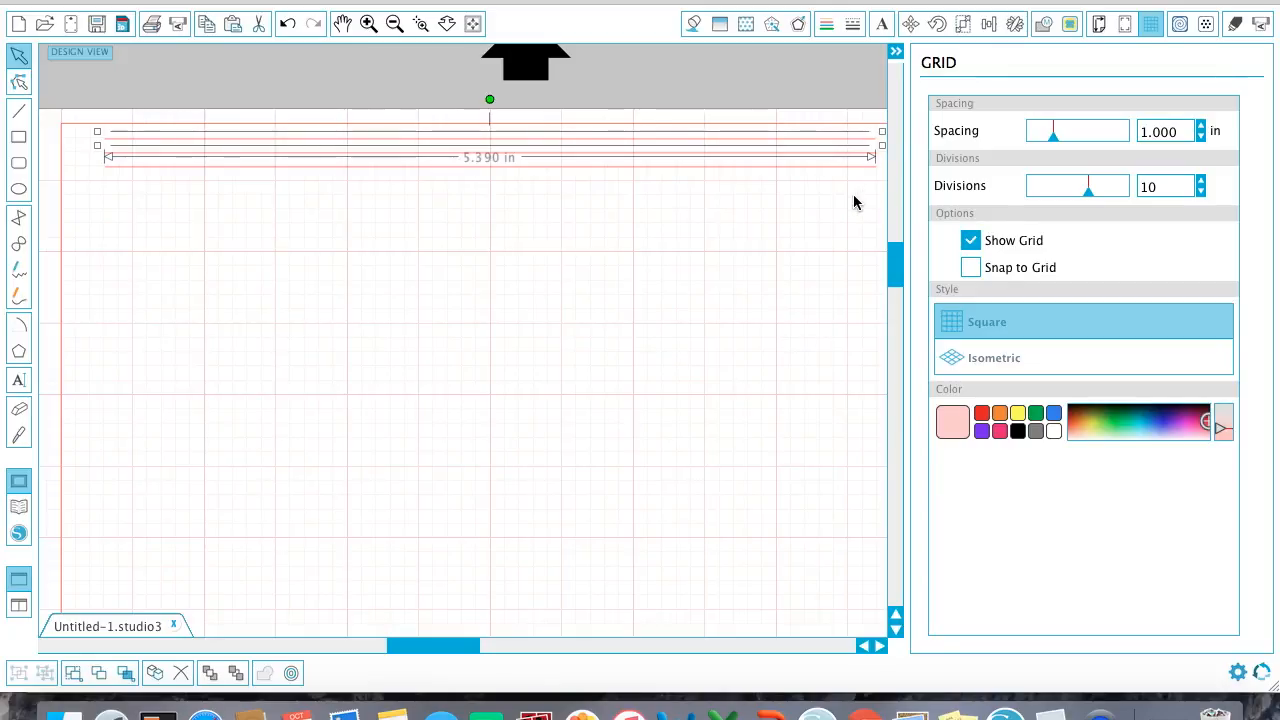
click(855, 202)
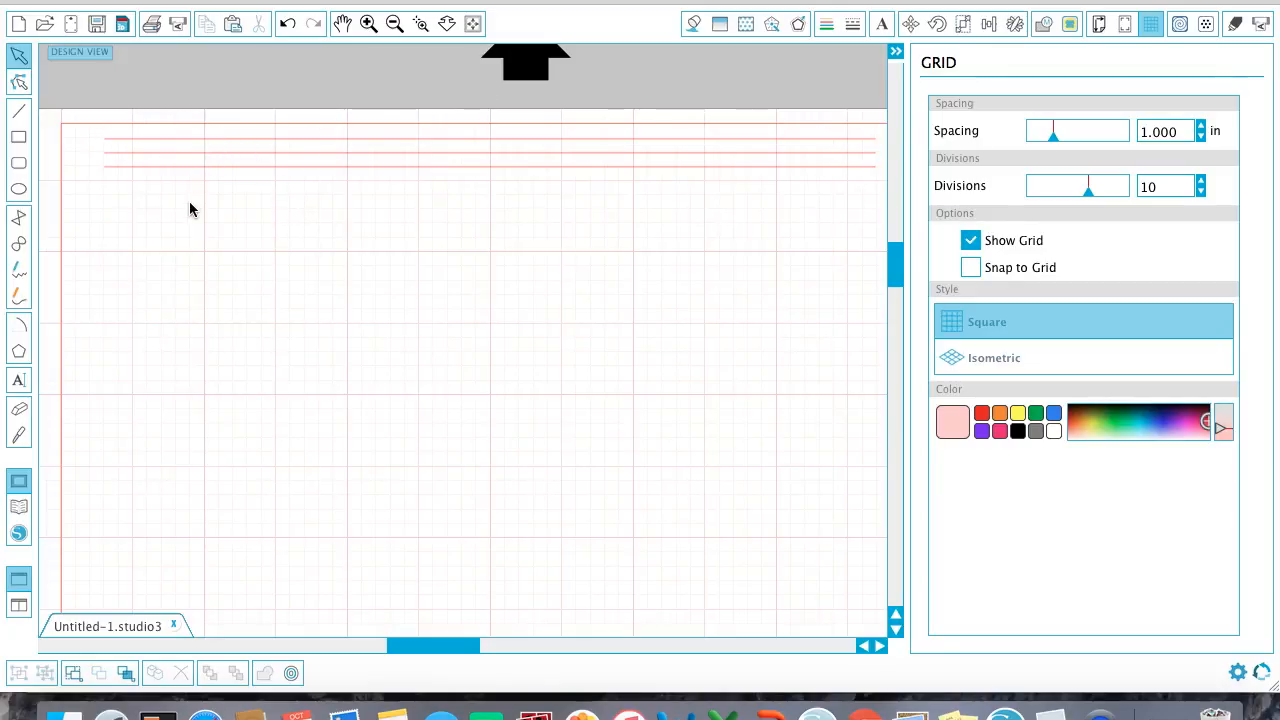
Step: Select all three horizontal lines and try to paste a copy of them
click(180, 146)
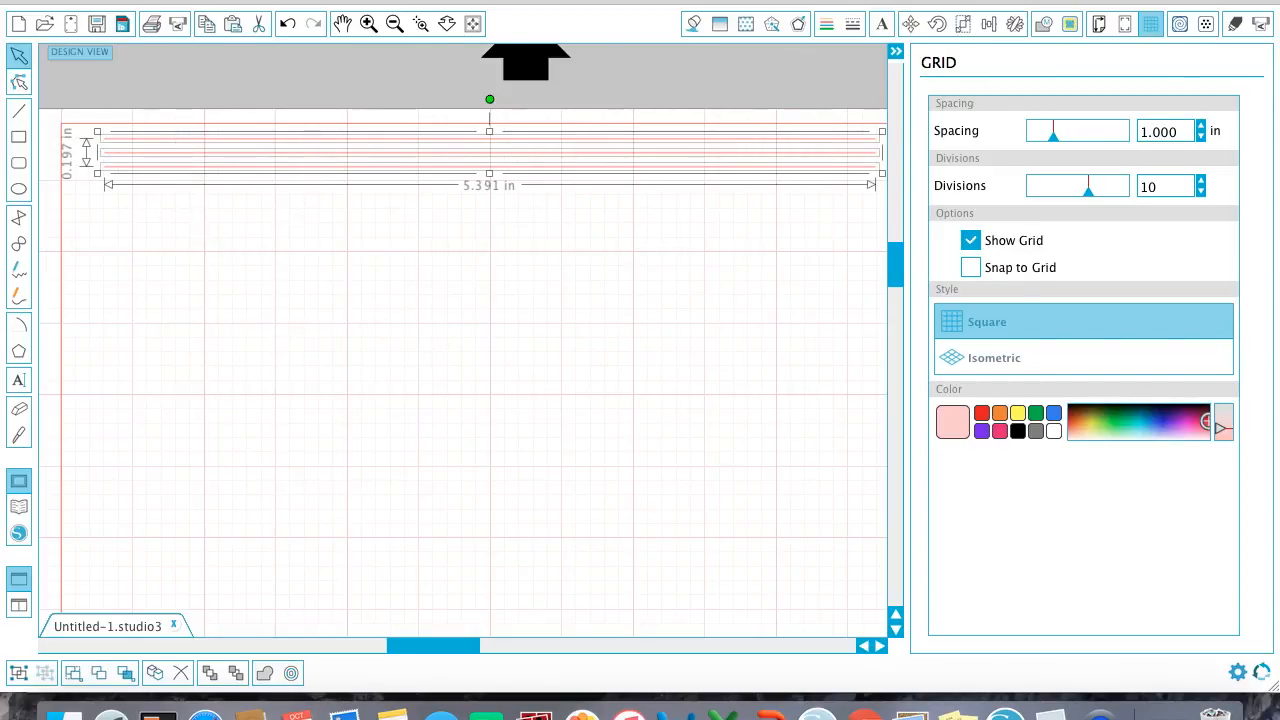
click(203, 0)
mouse_move(245, 0)
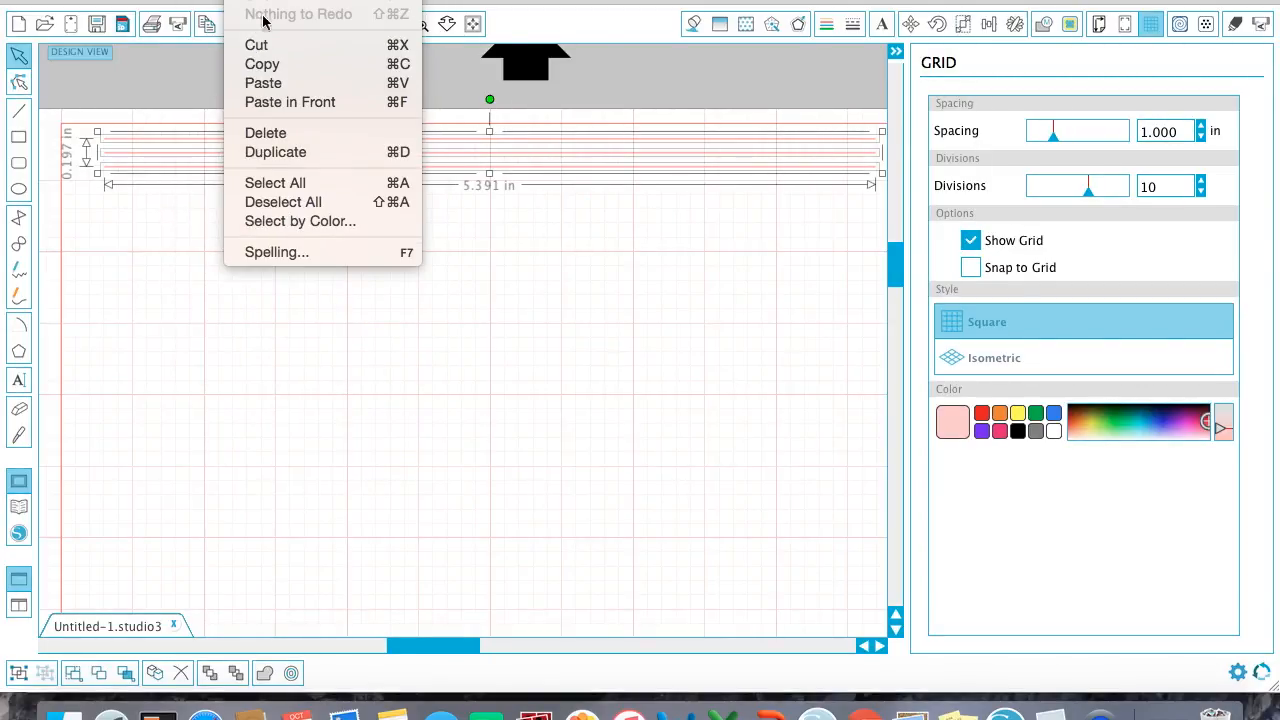
click(256, 83)
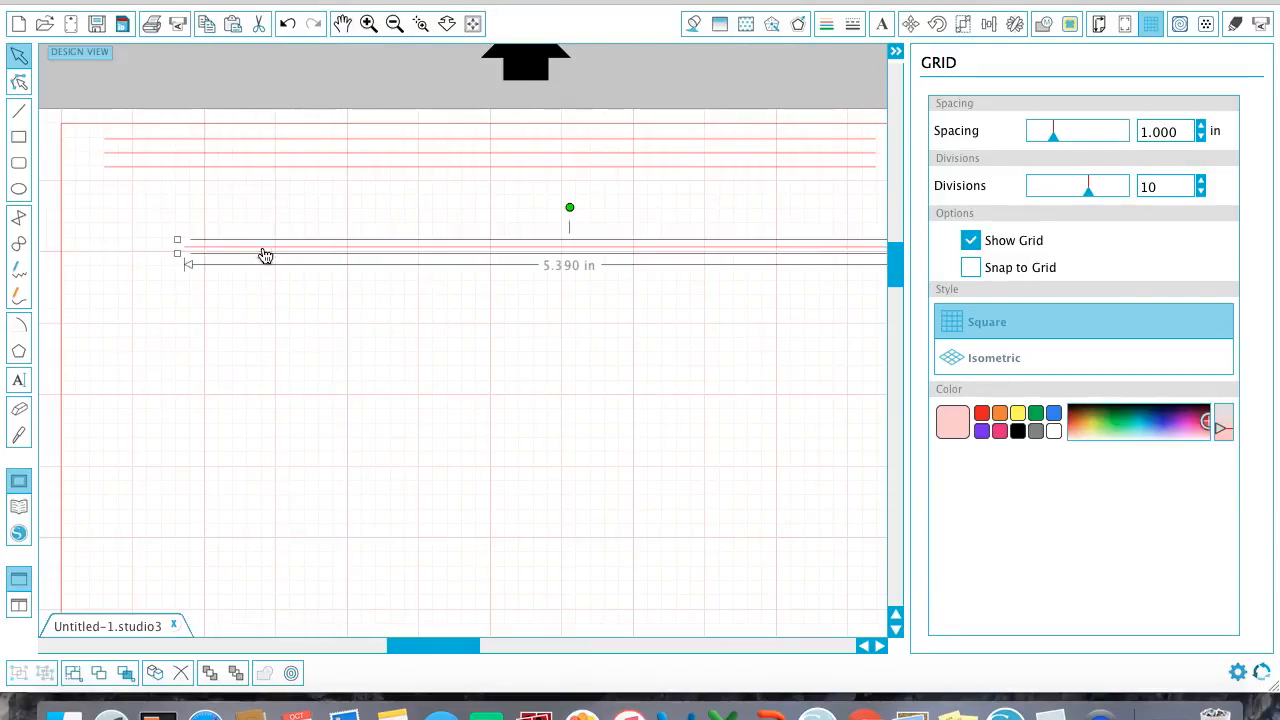
drag(271, 257, 254, 140)
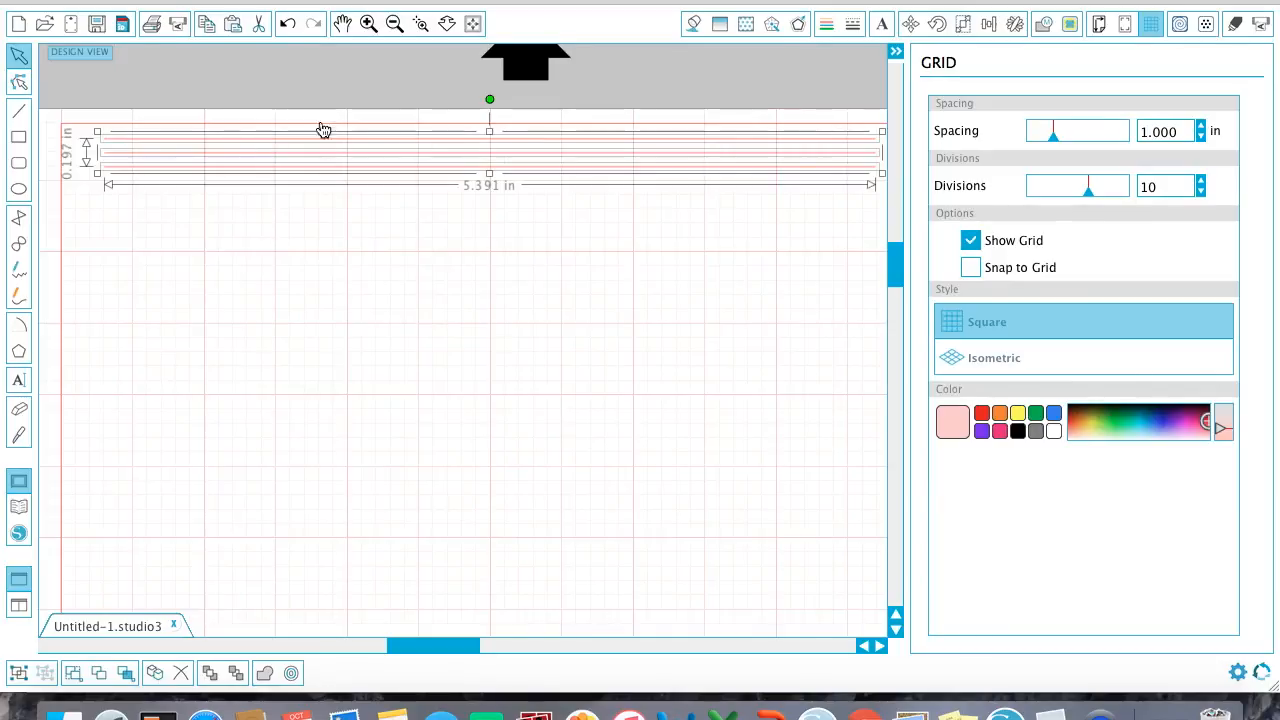
Step: Try to duplicate the three selected lines below themselves with Replicate, and undo the duplication
click(1014, 25)
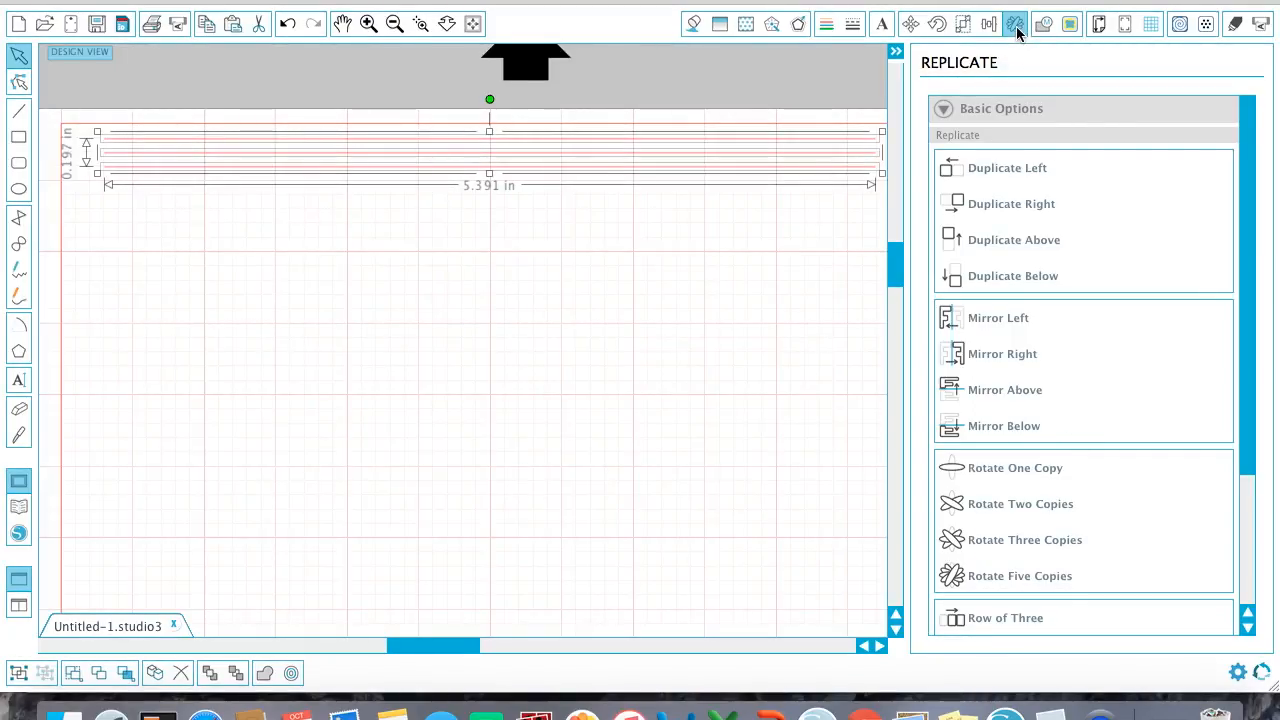
click(1009, 277)
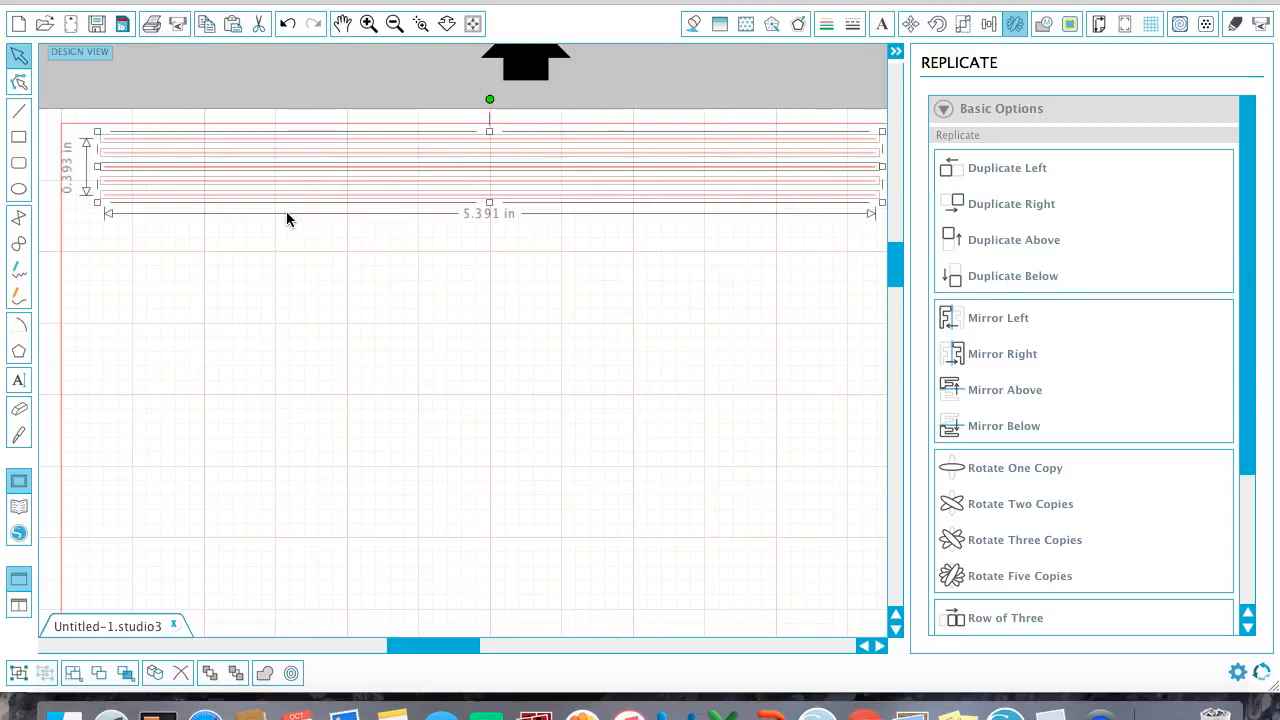
drag(289, 205, 283, 260)
key(super+z)
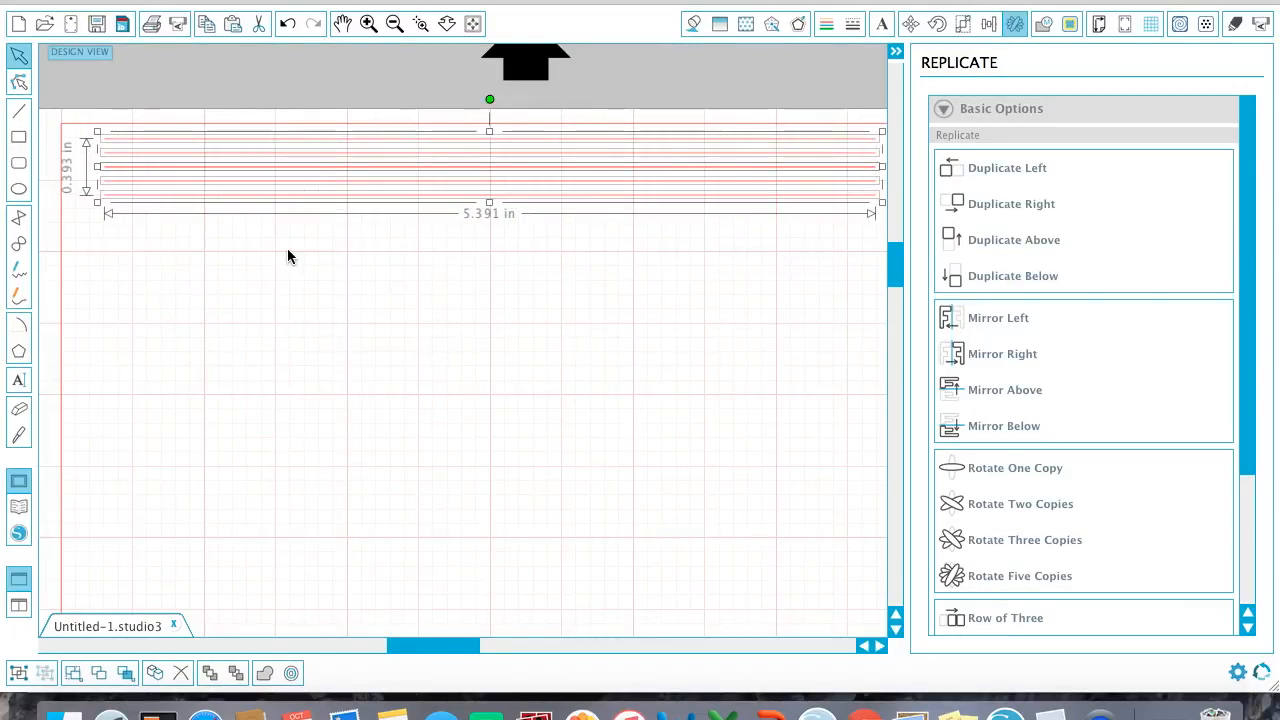
click(287, 255)
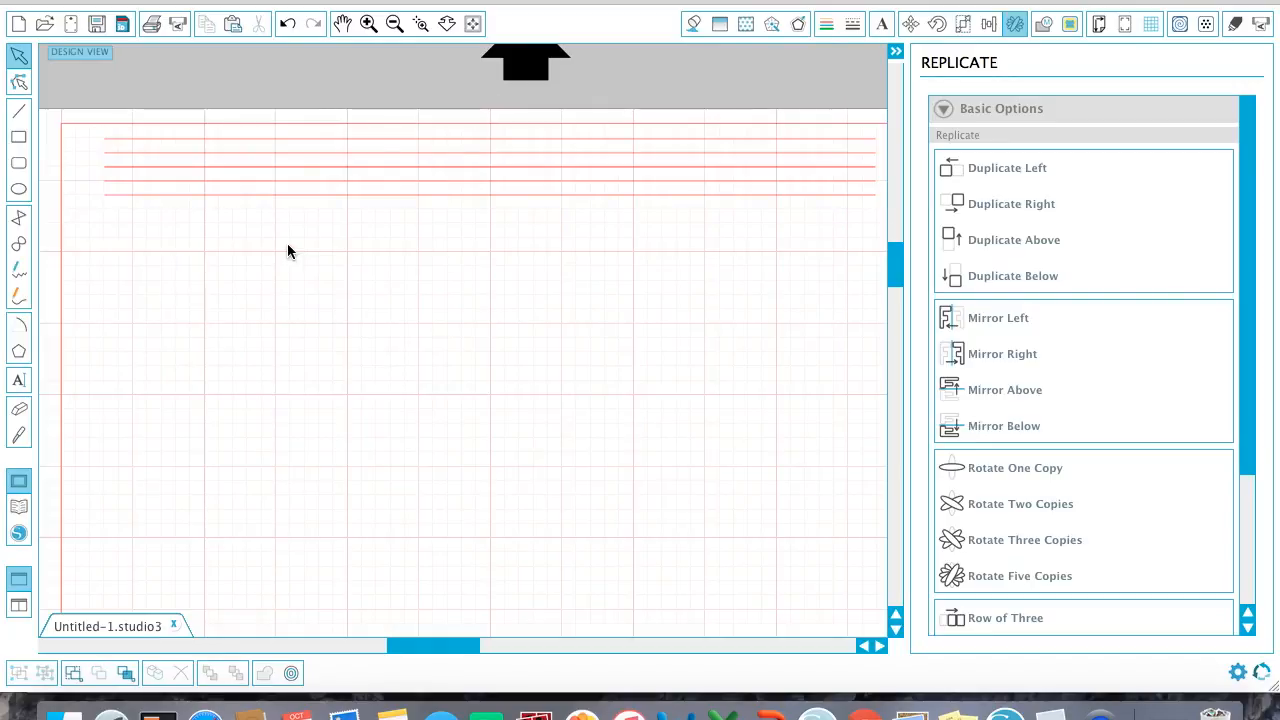
key(super+a)
key(super+z)
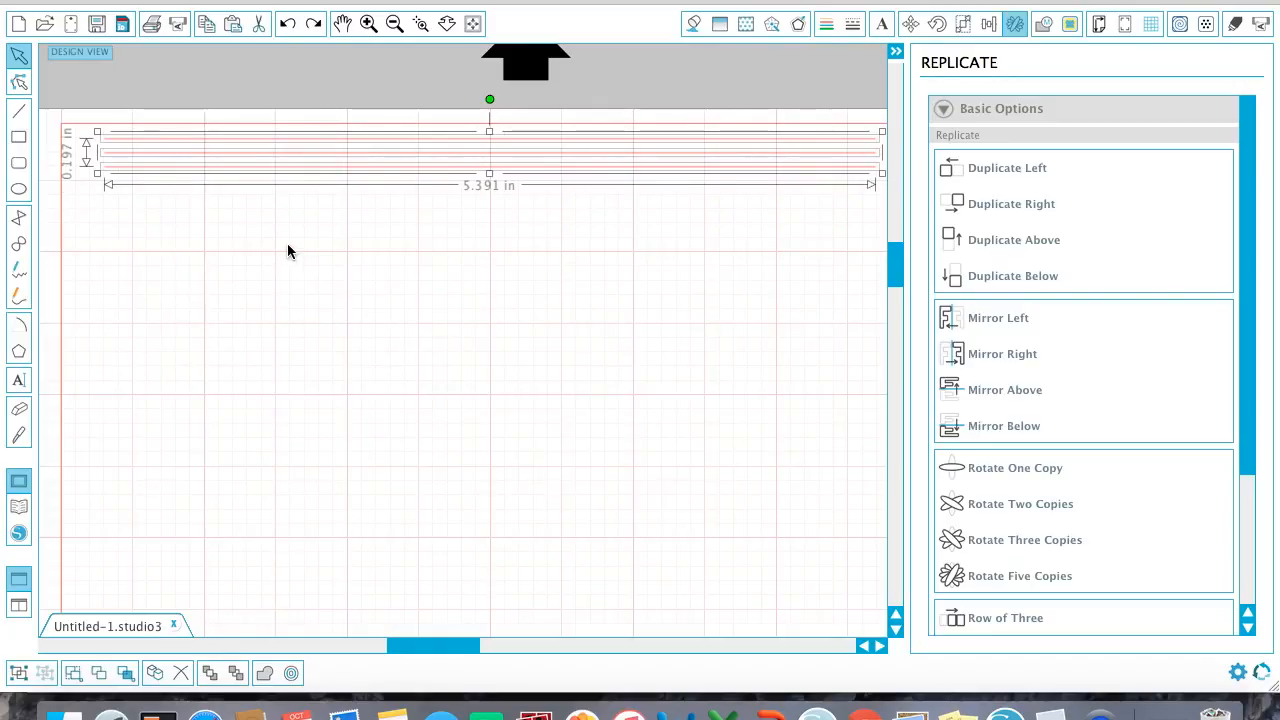
Step: Try duplicating the three lines below and nudging the set down, and undo these changes
click(1070, 274)
key(Down)
key(Down)
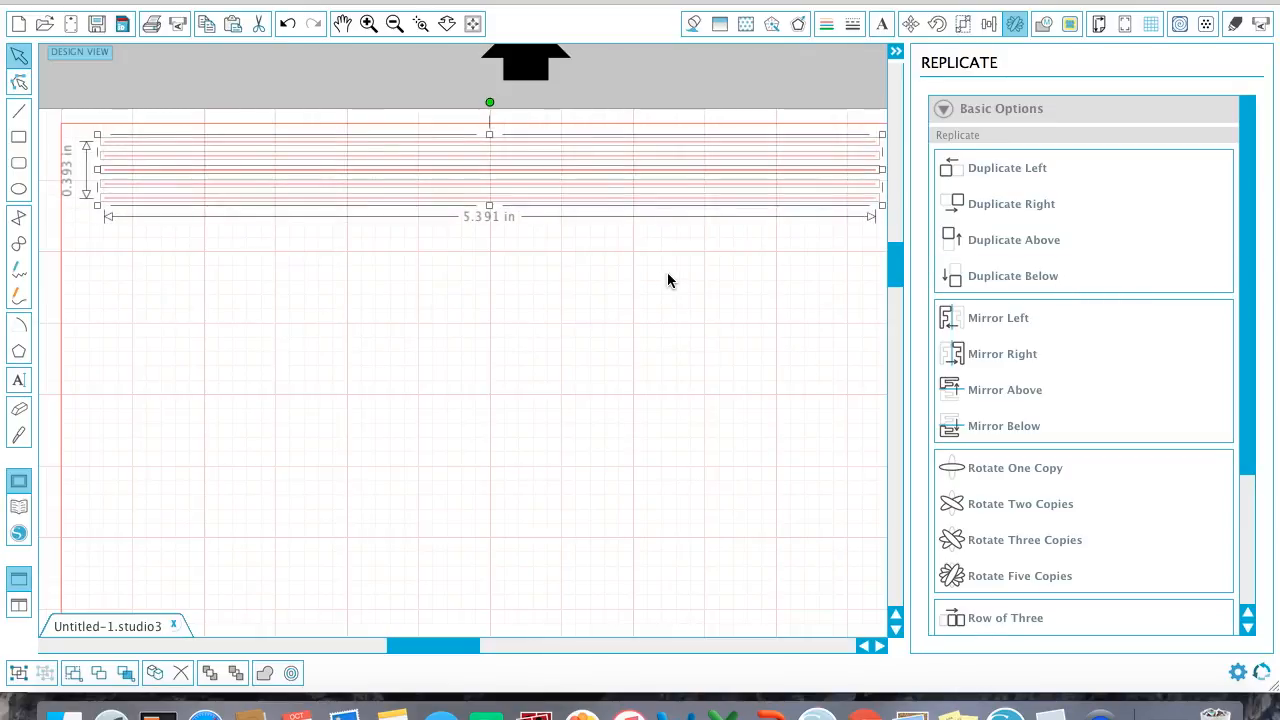
key(Down)
key(super+z)
key(super+z)
key(super+z)
key(super+z)
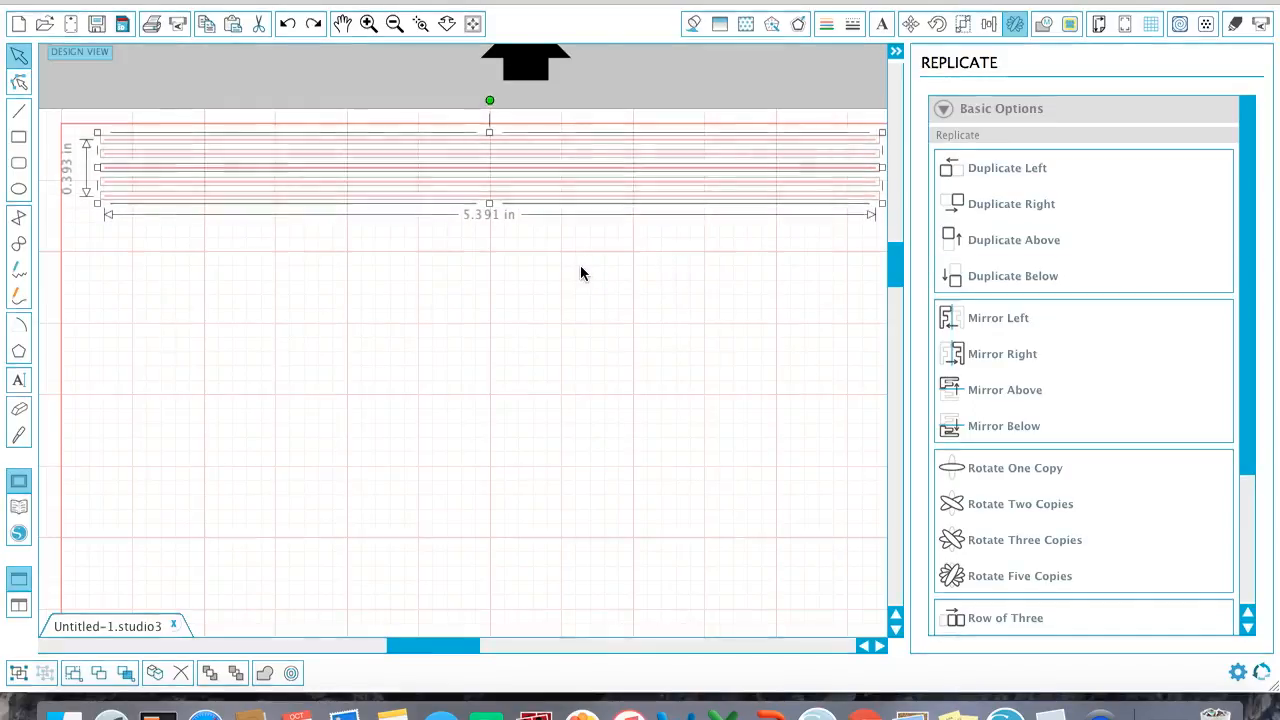
click(570, 138)
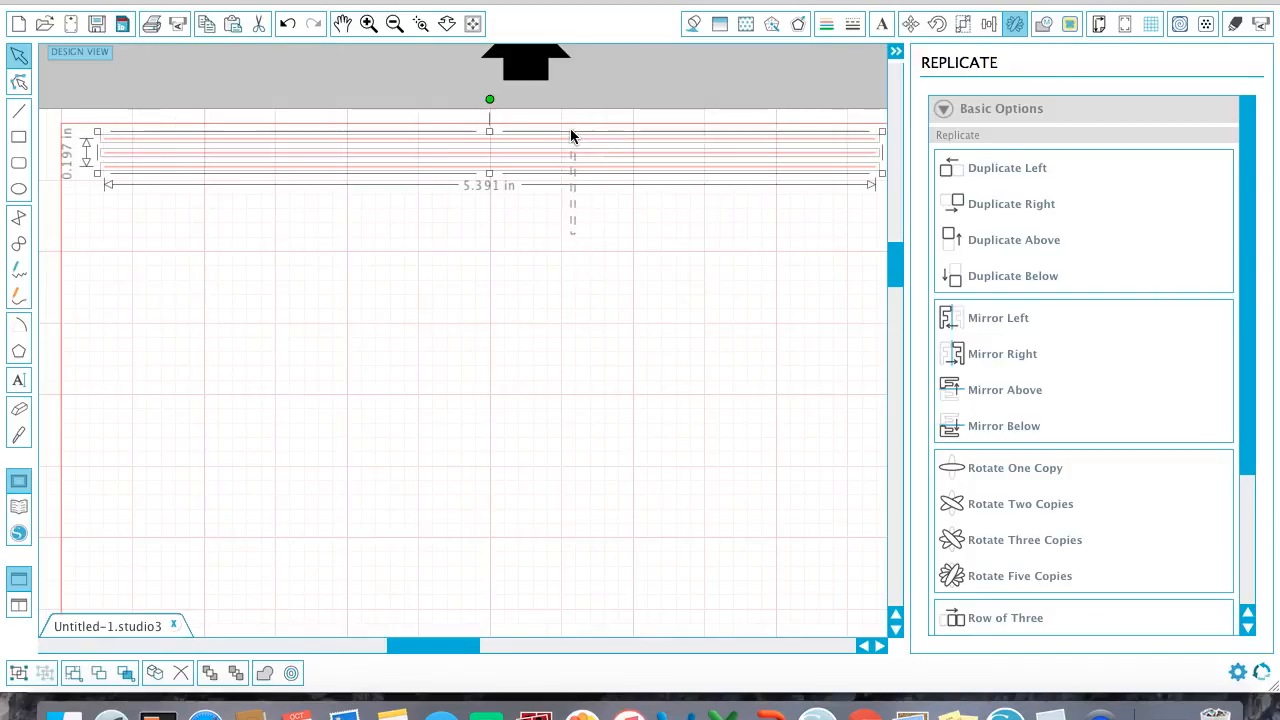
Step: Duplicate the three lines below and move the overlapping line to the bottom of the set, making six evenly spaced lines
click(1019, 276)
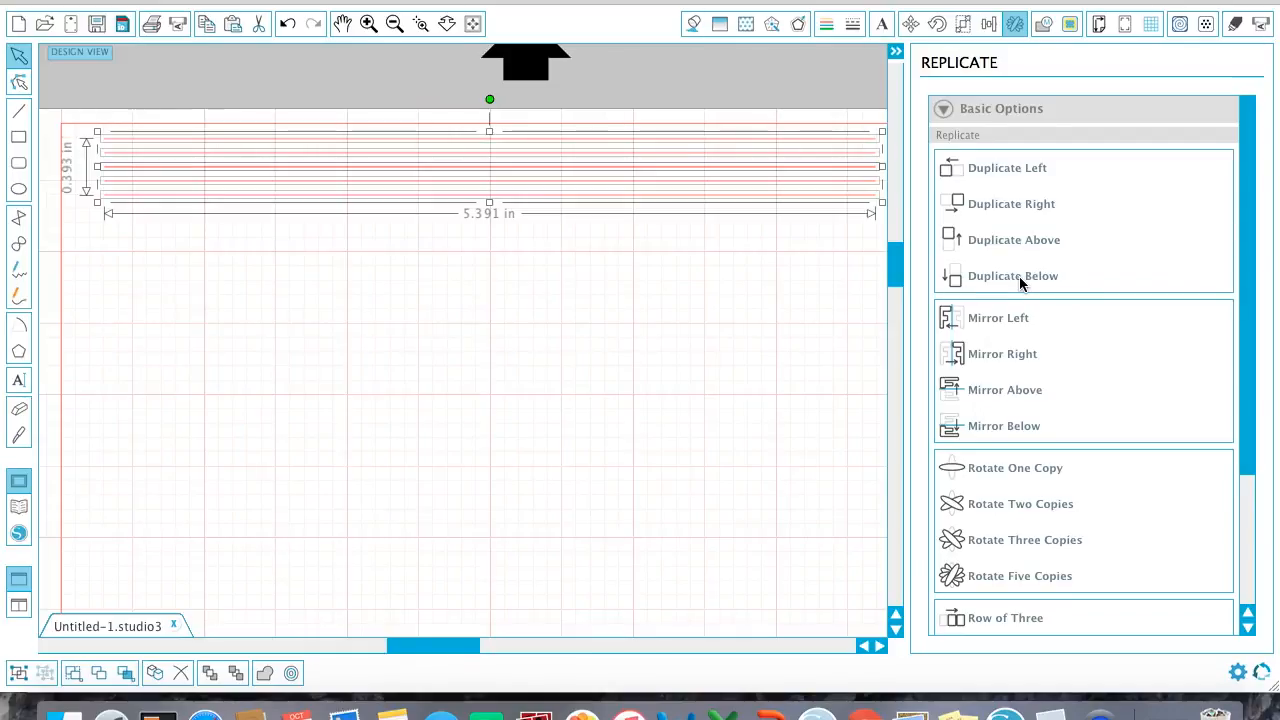
click(452, 289)
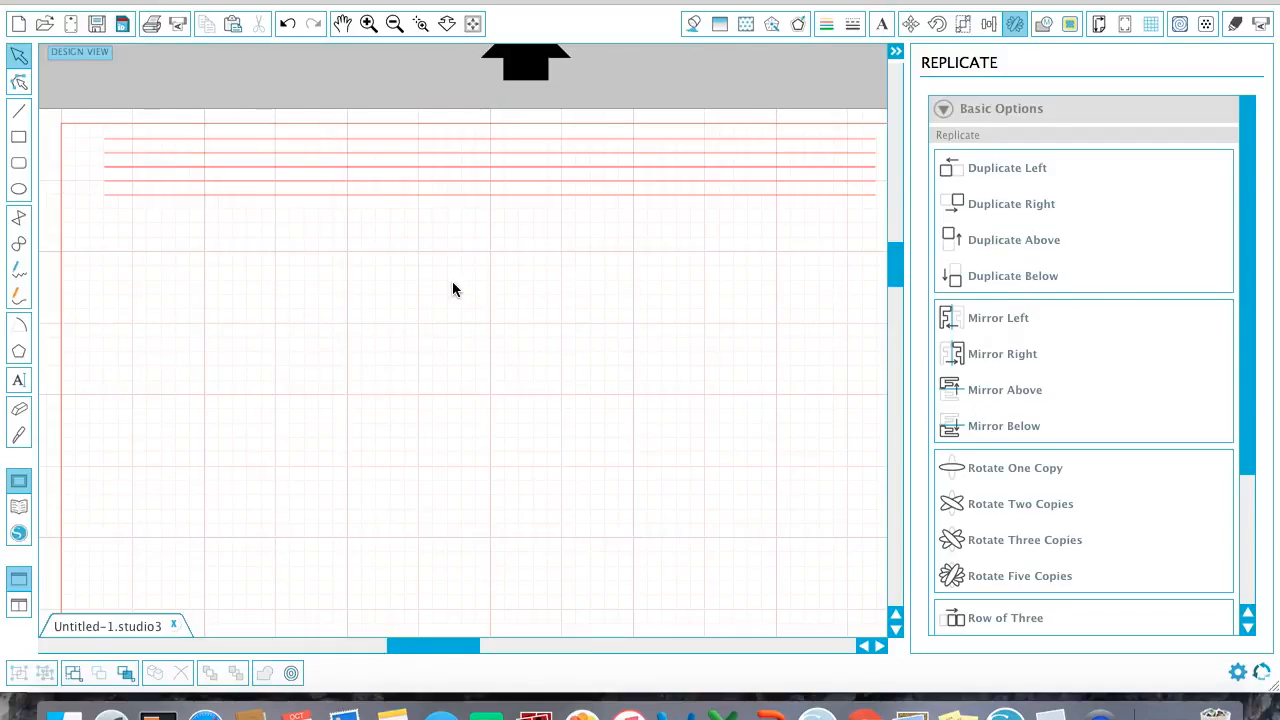
click(354, 177)
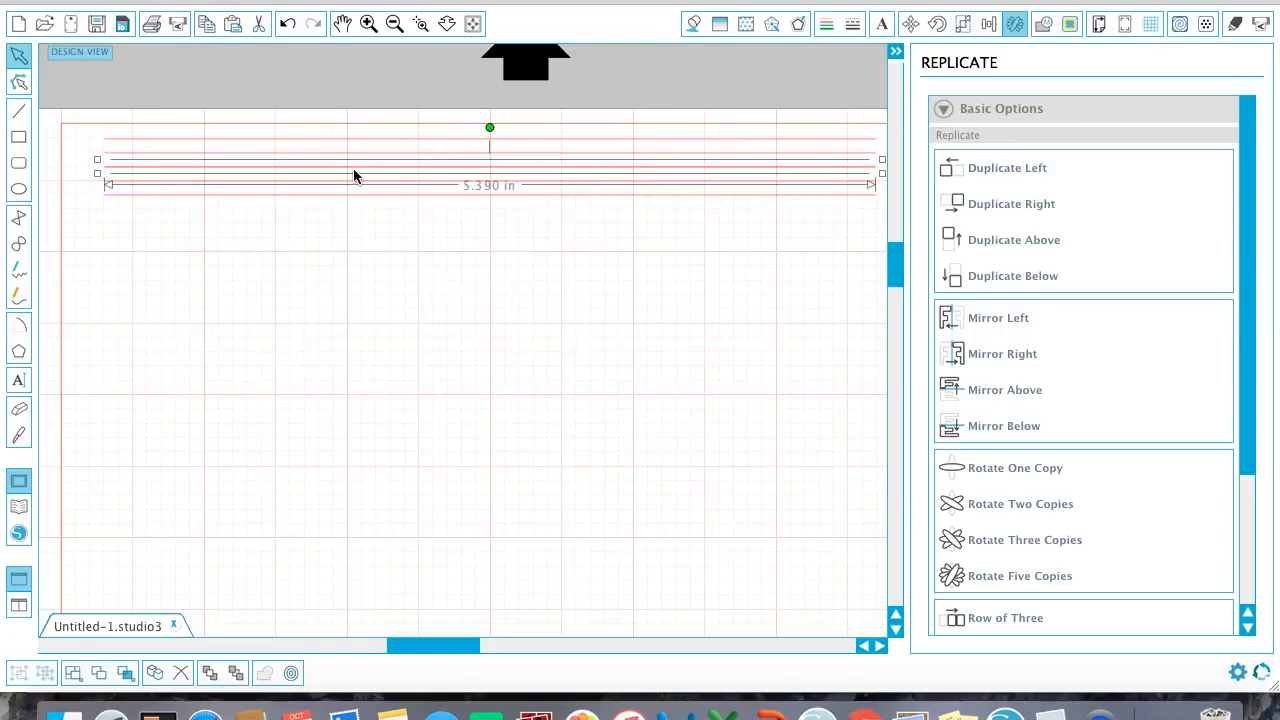
drag(353, 176, 355, 220)
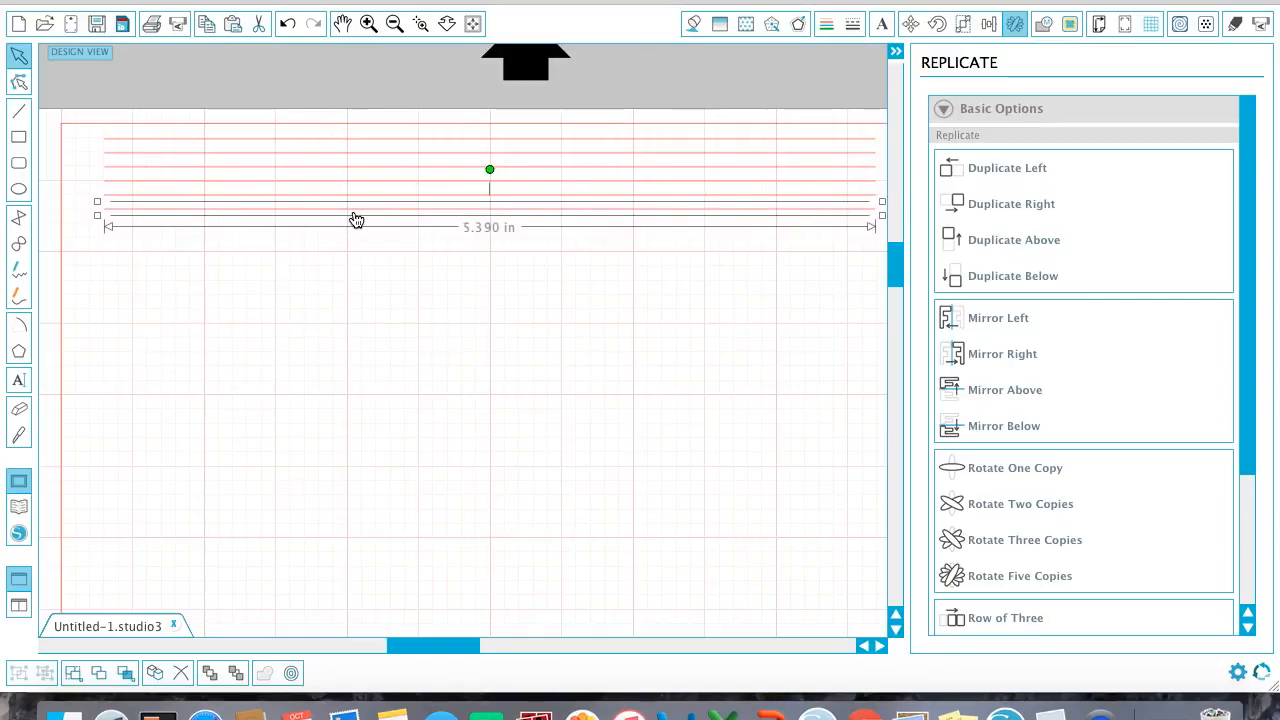
click(308, 216)
click(308, 219)
click(366, 241)
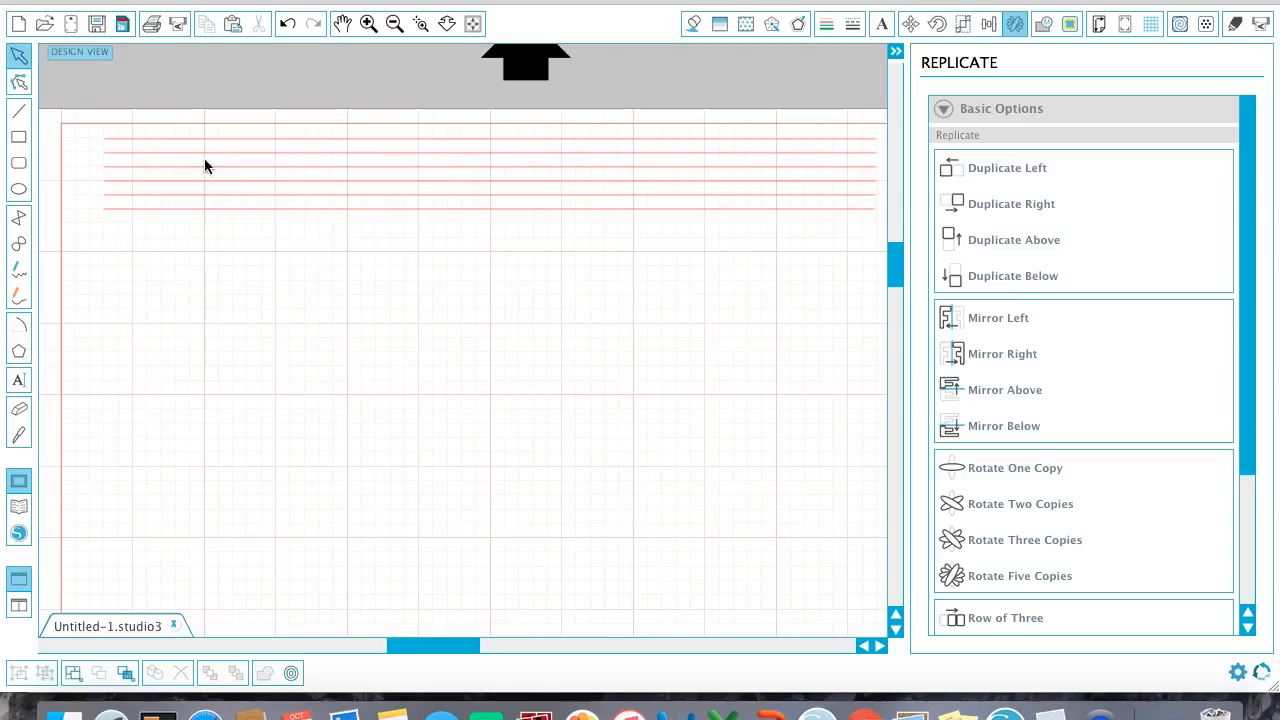
Step: Try duplicating the six lines below with Replicate and nudging them down, and undo these changes
drag(178, 235, 190, 146)
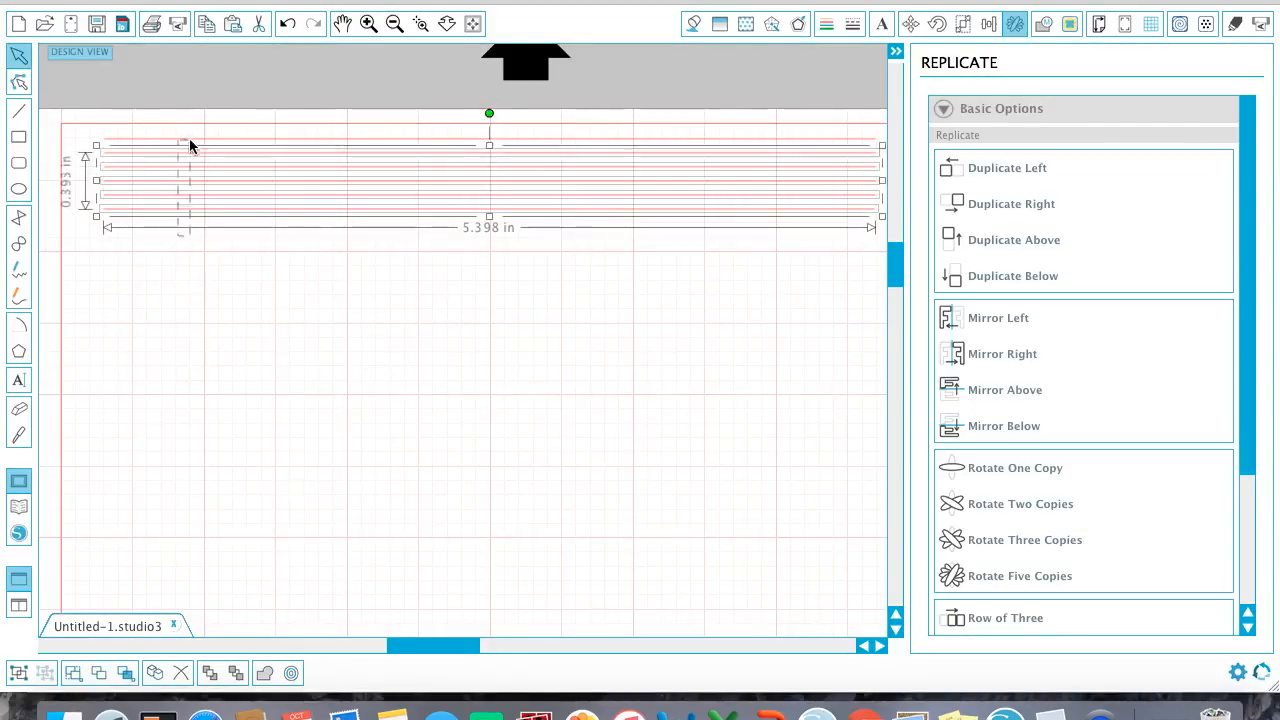
click(1008, 275)
key(Down)
key(Down)
key(Down)
key(Down)
key(Down)
key(super+z)
key(super+z)
key(super+z)
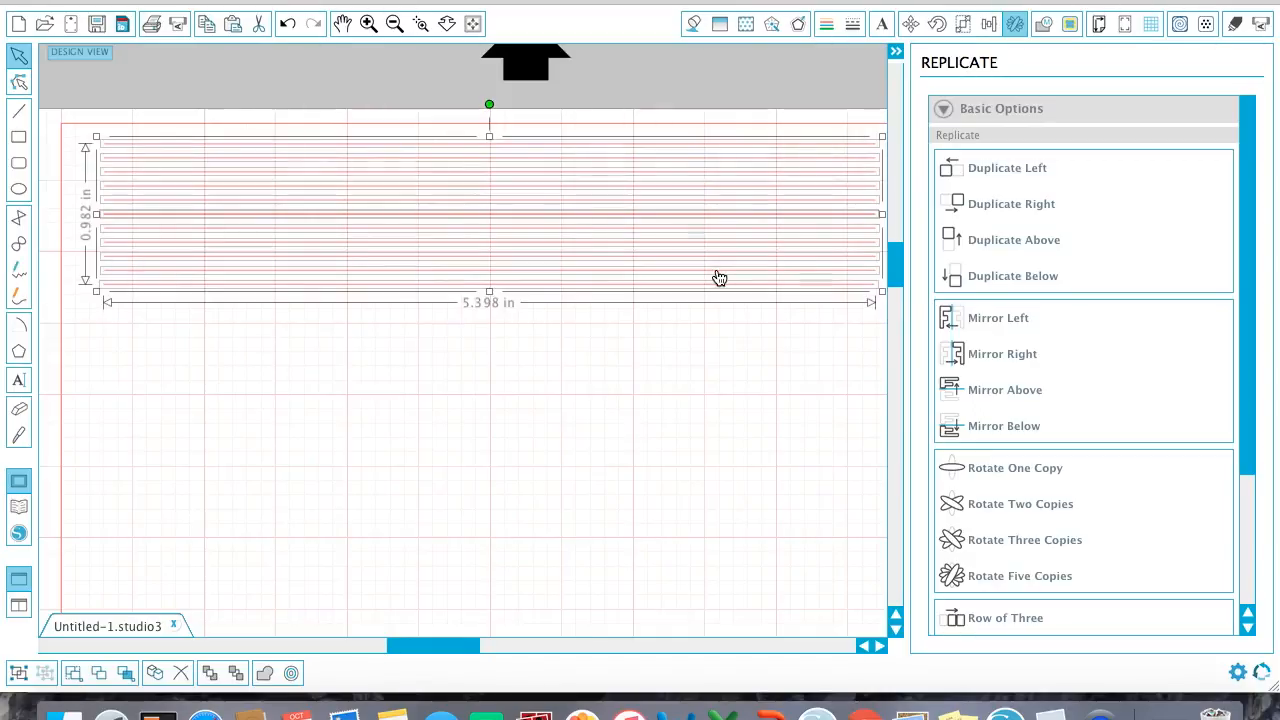
key(super+z)
key(super+z)
key(super+z)
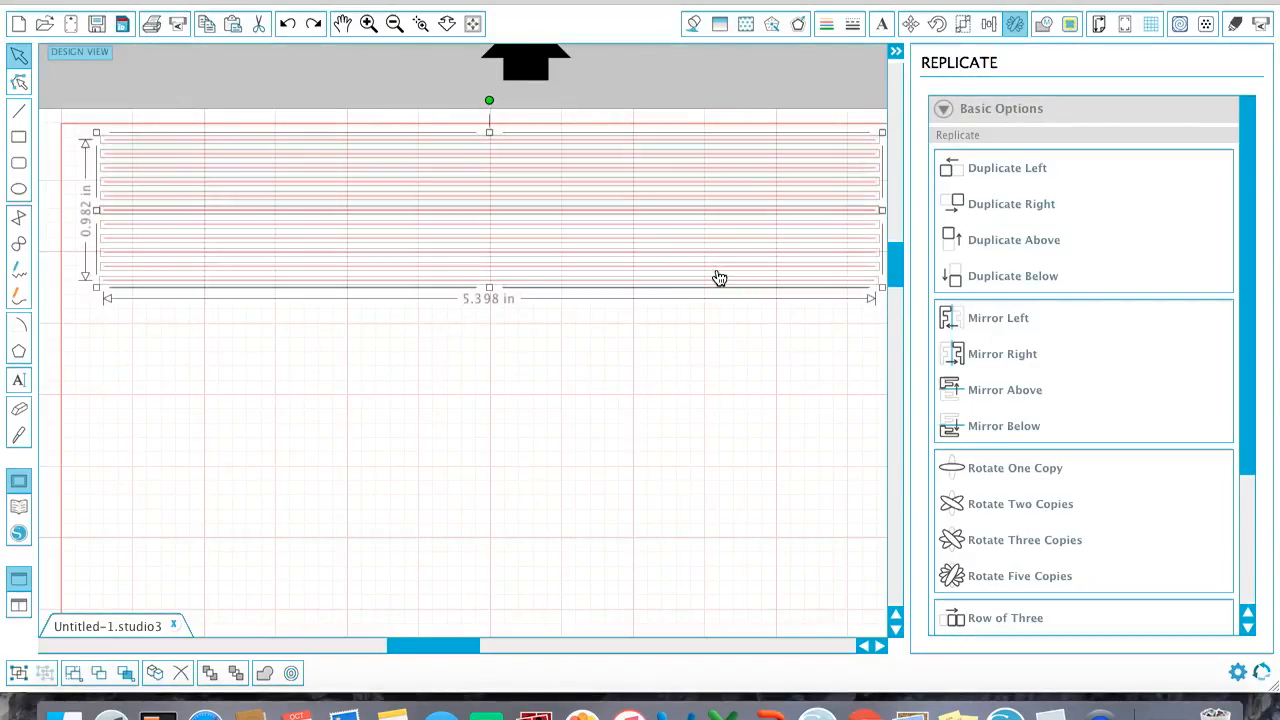
key(super+z)
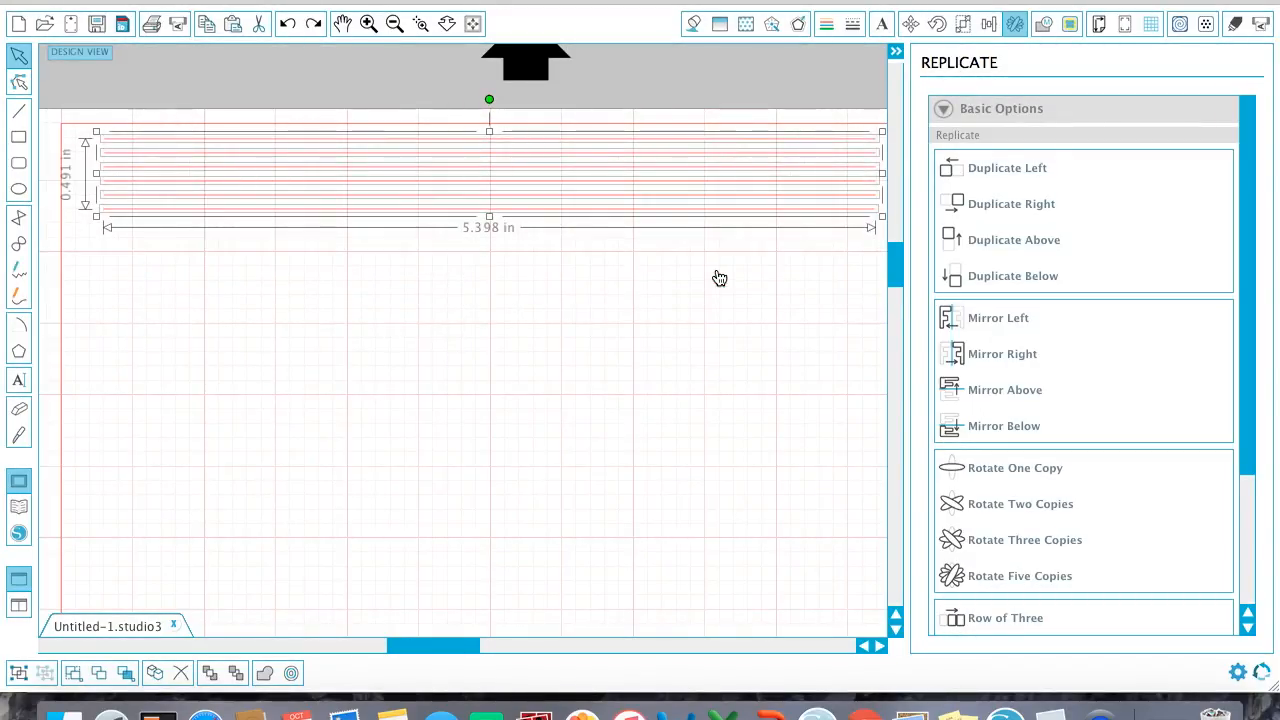
click(719, 278)
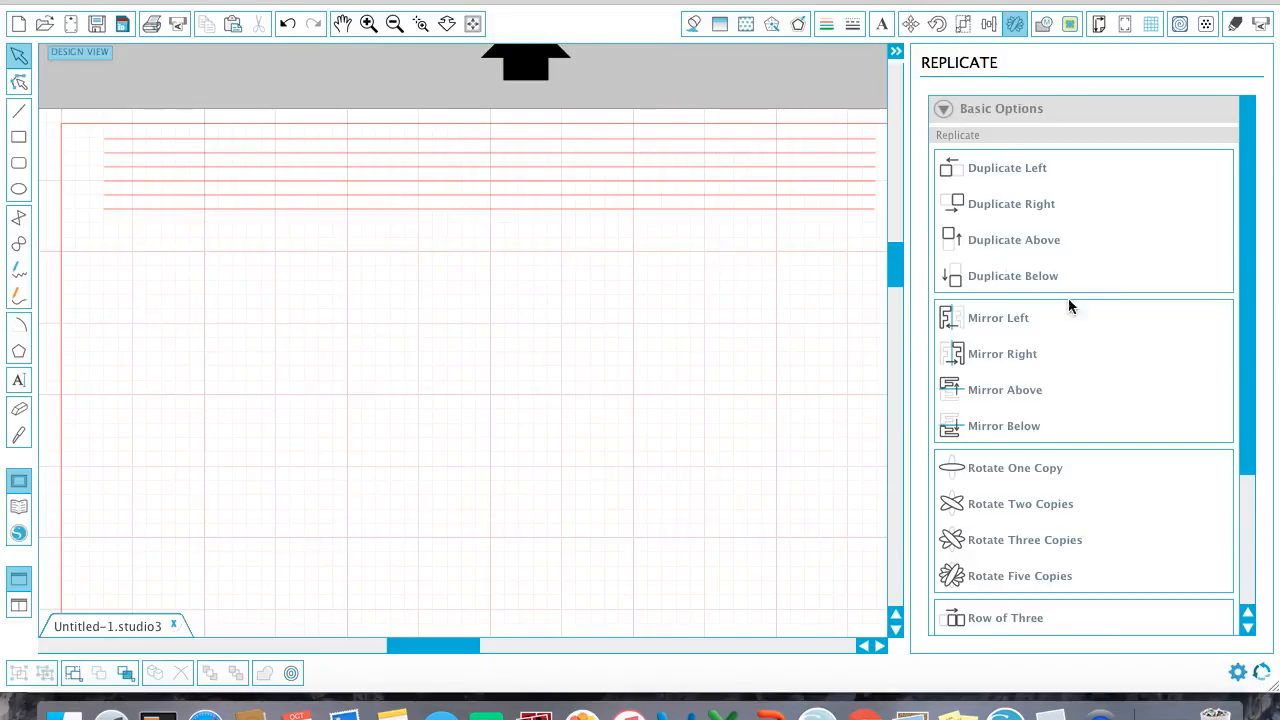
Step: Paste a copy of the six lines and place it directly beneath them with the line ends aligned
drag(660, 232, 655, 141)
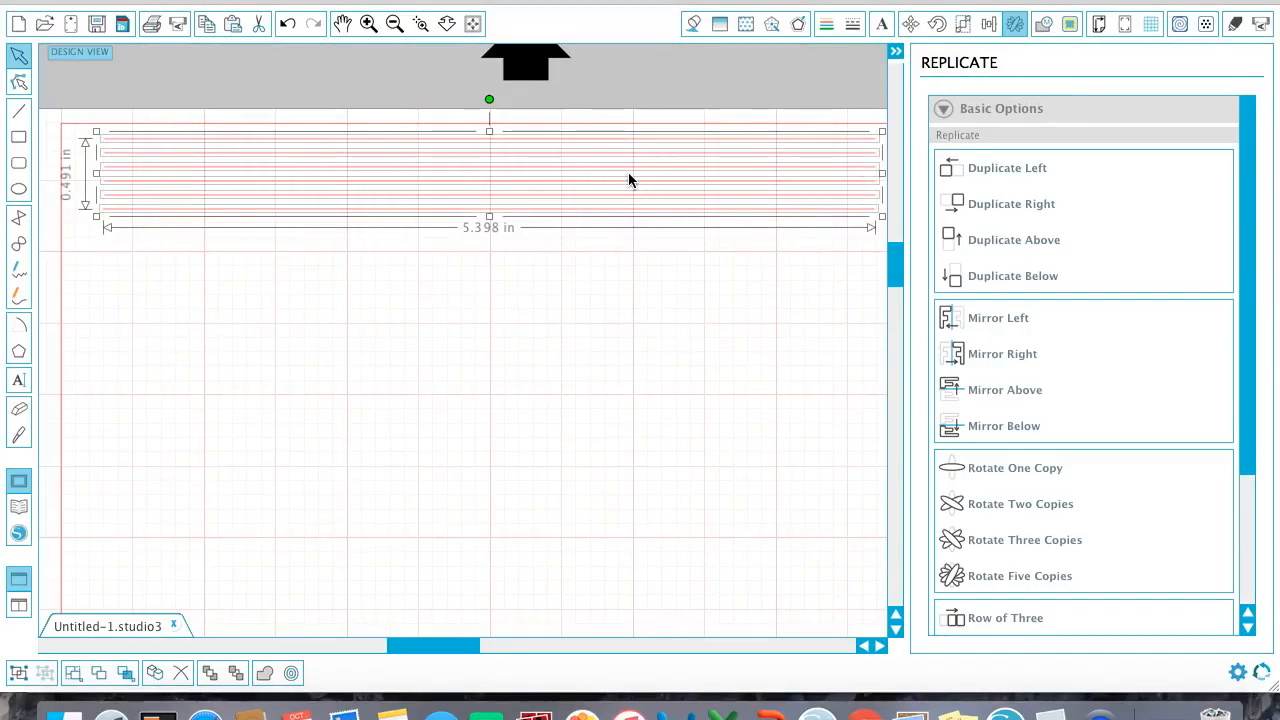
key(super+v)
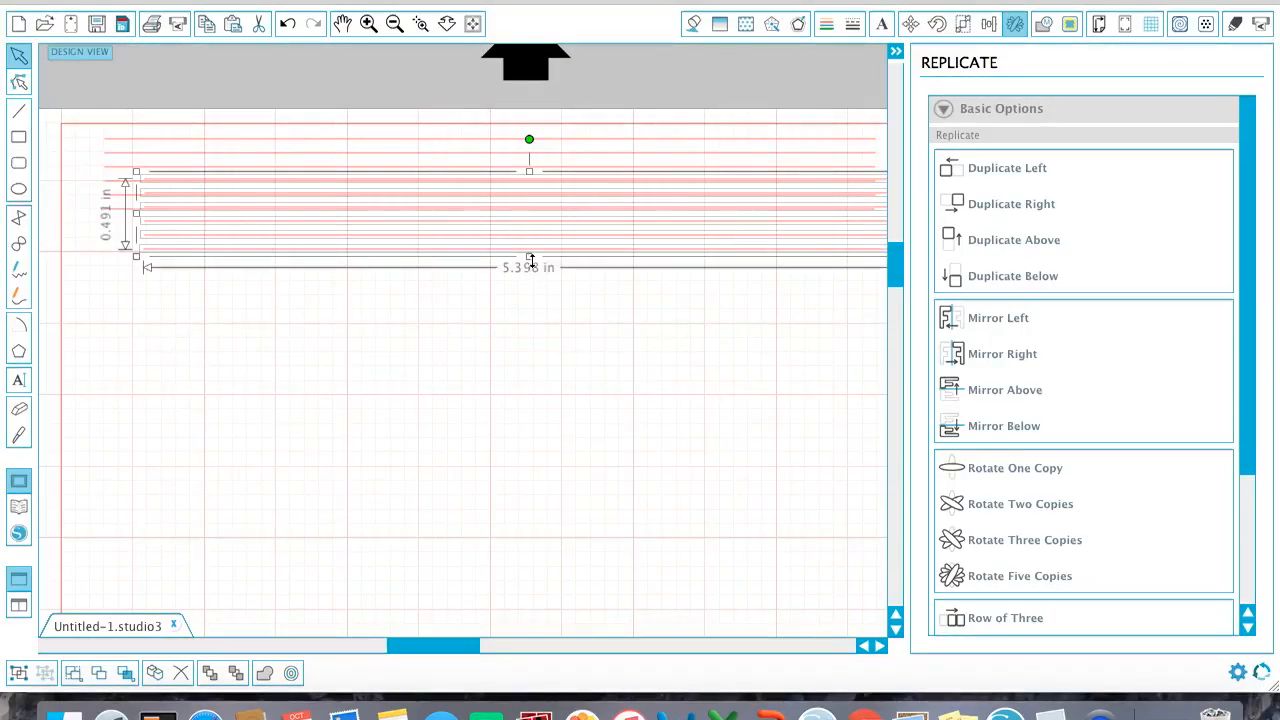
drag(535, 257, 495, 300)
click(469, 320)
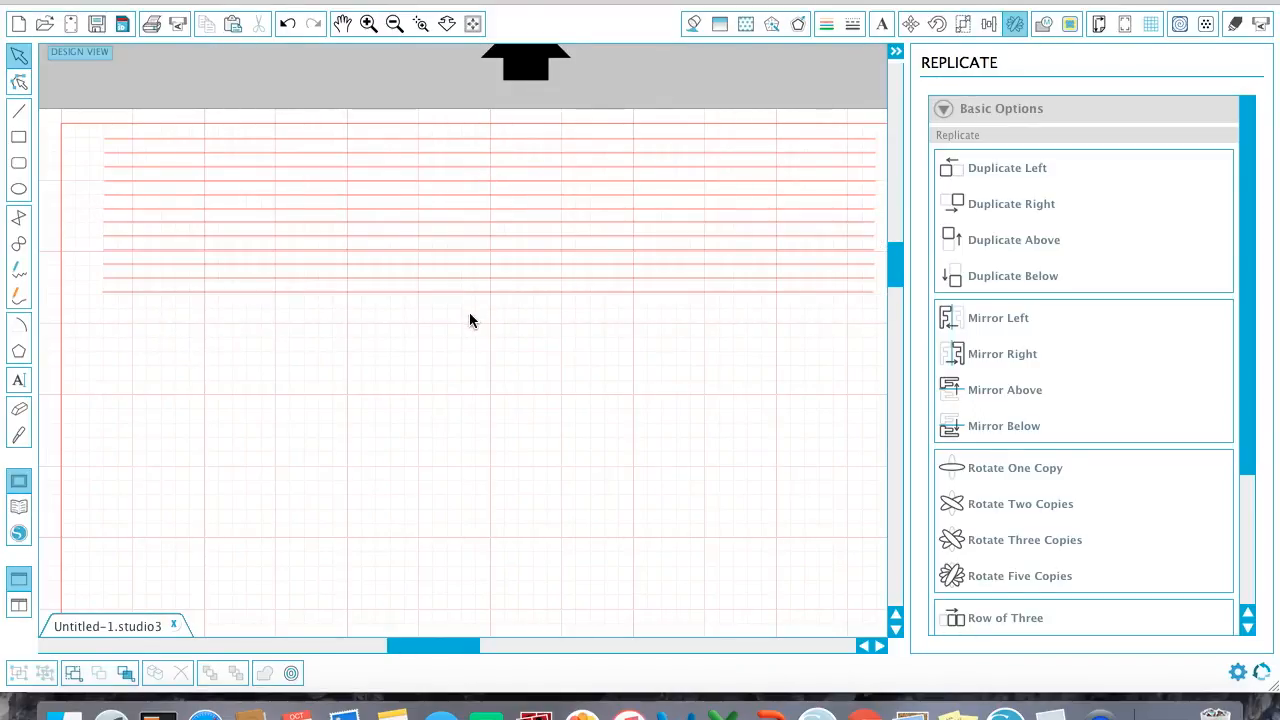
key(super+v)
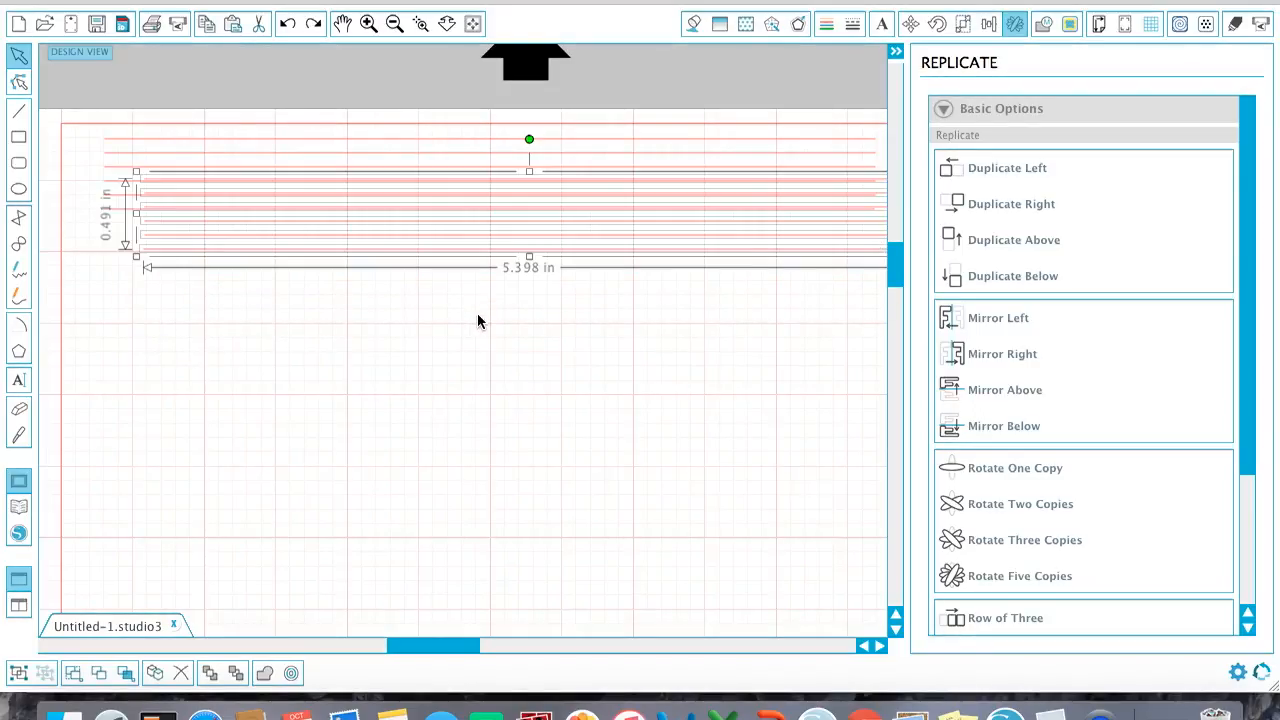
drag(484, 259, 445, 301)
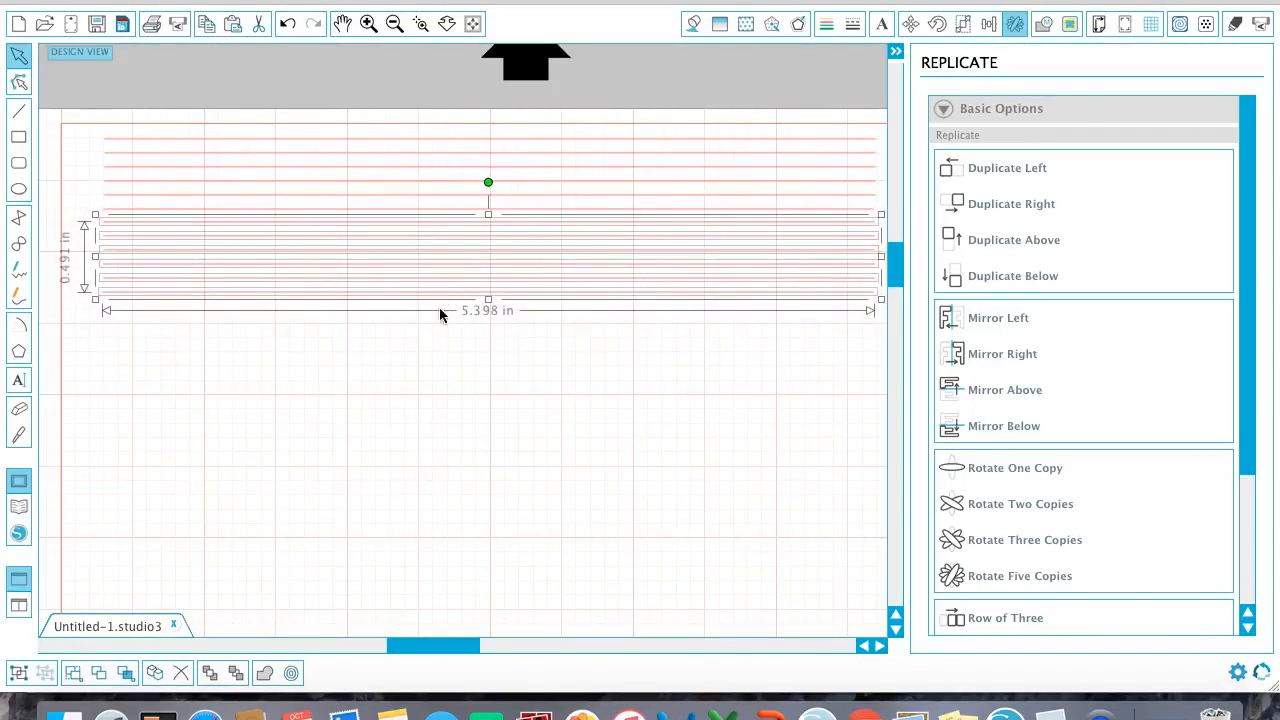
click(436, 328)
Step: Select the lower six lines and nudge them slightly down to match the grid spacing
drag(245, 322, 252, 219)
key(Down)
key(Down)
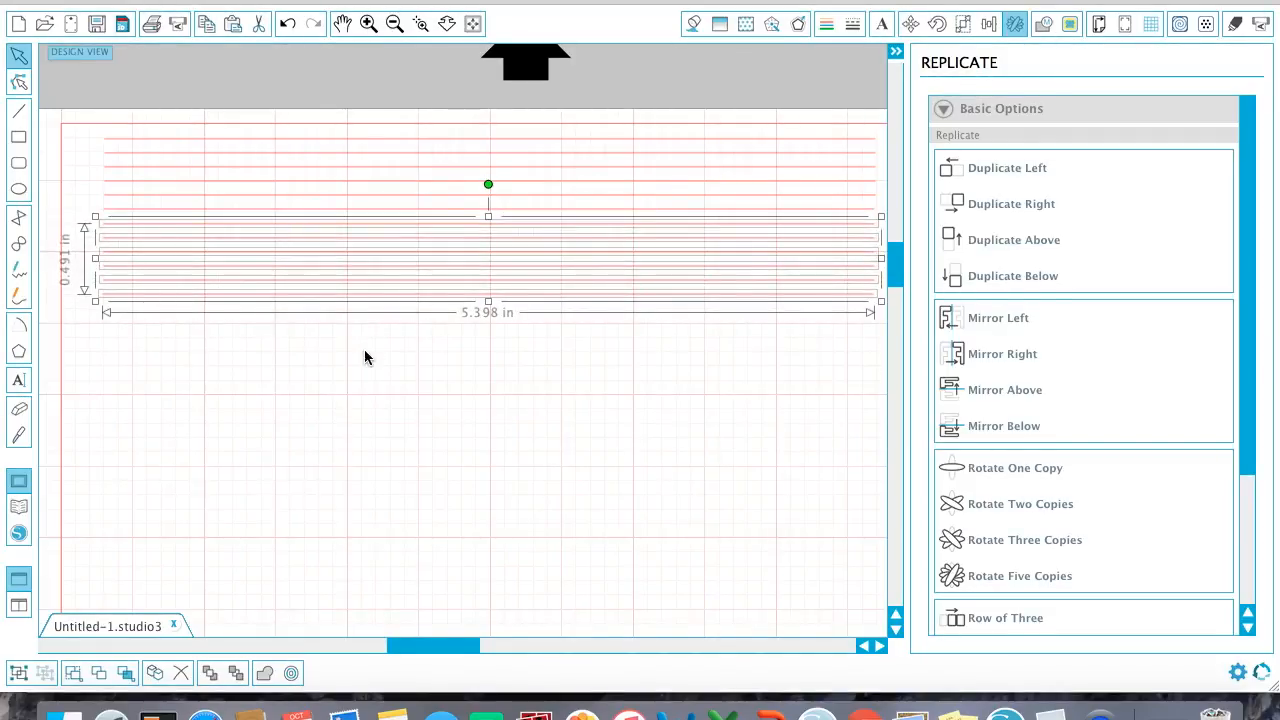
click(364, 357)
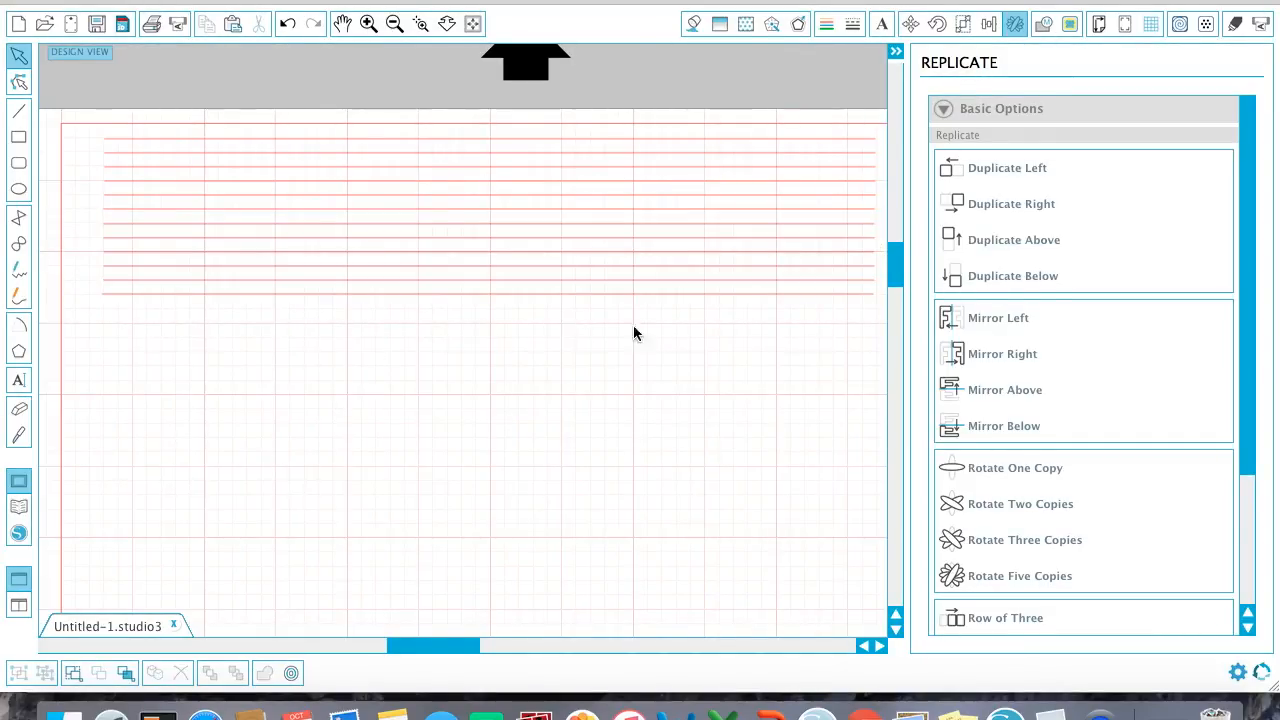
Step: Copy all twelve lines and place the pasted set directly beneath the originals, aligned with them inside the rectangle
click(894, 50)
drag(830, 418, 782, 138)
key(super+c)
key(super+v)
drag(818, 348, 779, 476)
click(778, 493)
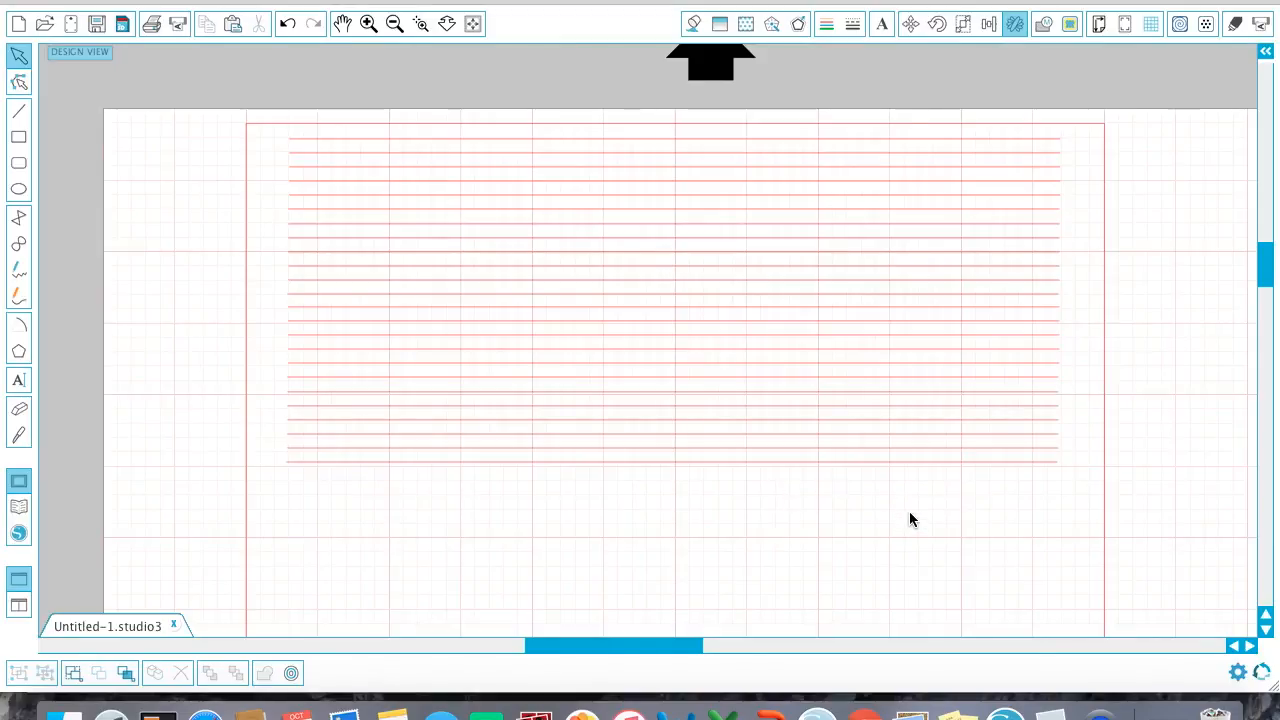
Step: Adjust the lower twelve lines slightly down so they follow the same spacing as the lines above
key(super+z)
drag(1093, 335, 1031, 304)
click(1042, 499)
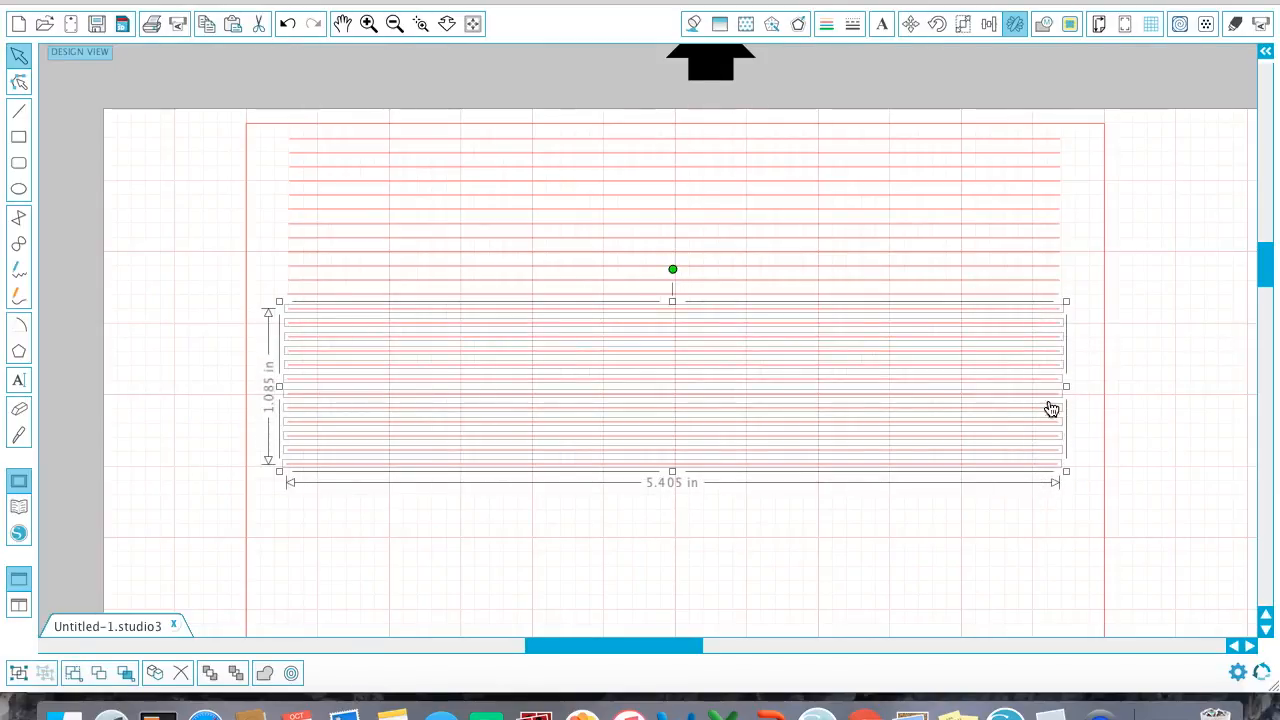
click(990, 575)
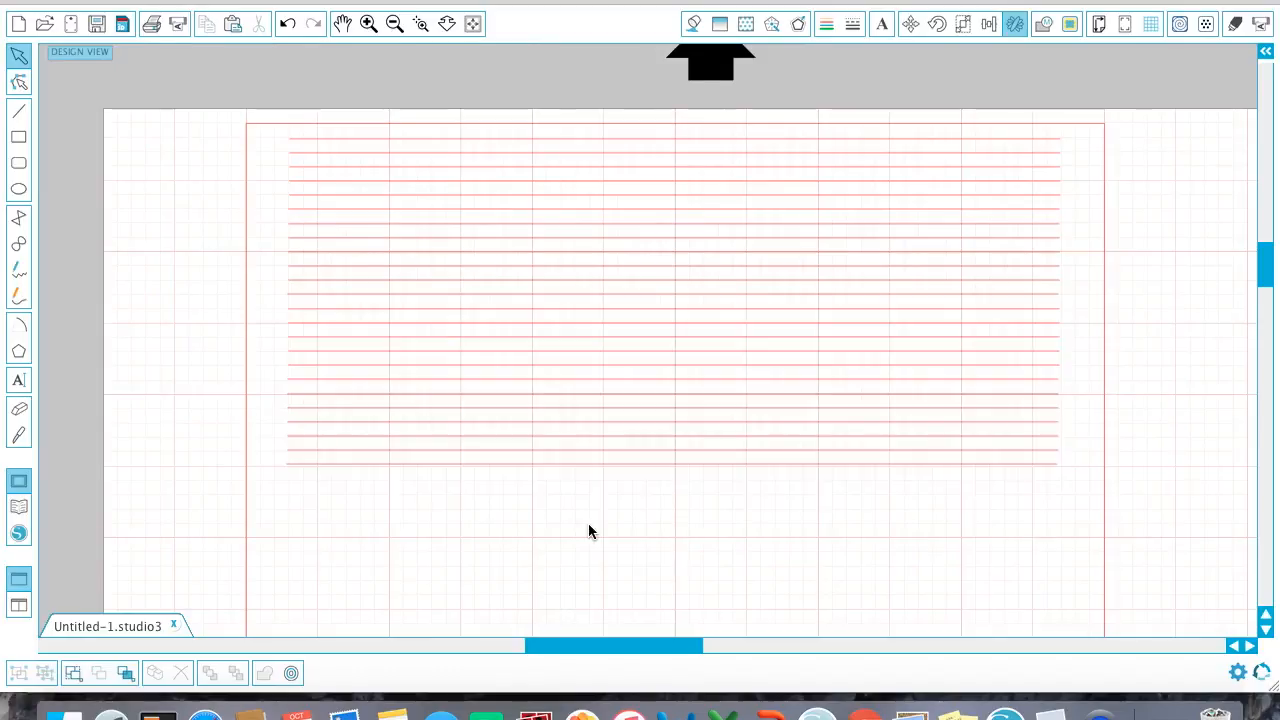
key(super+z)
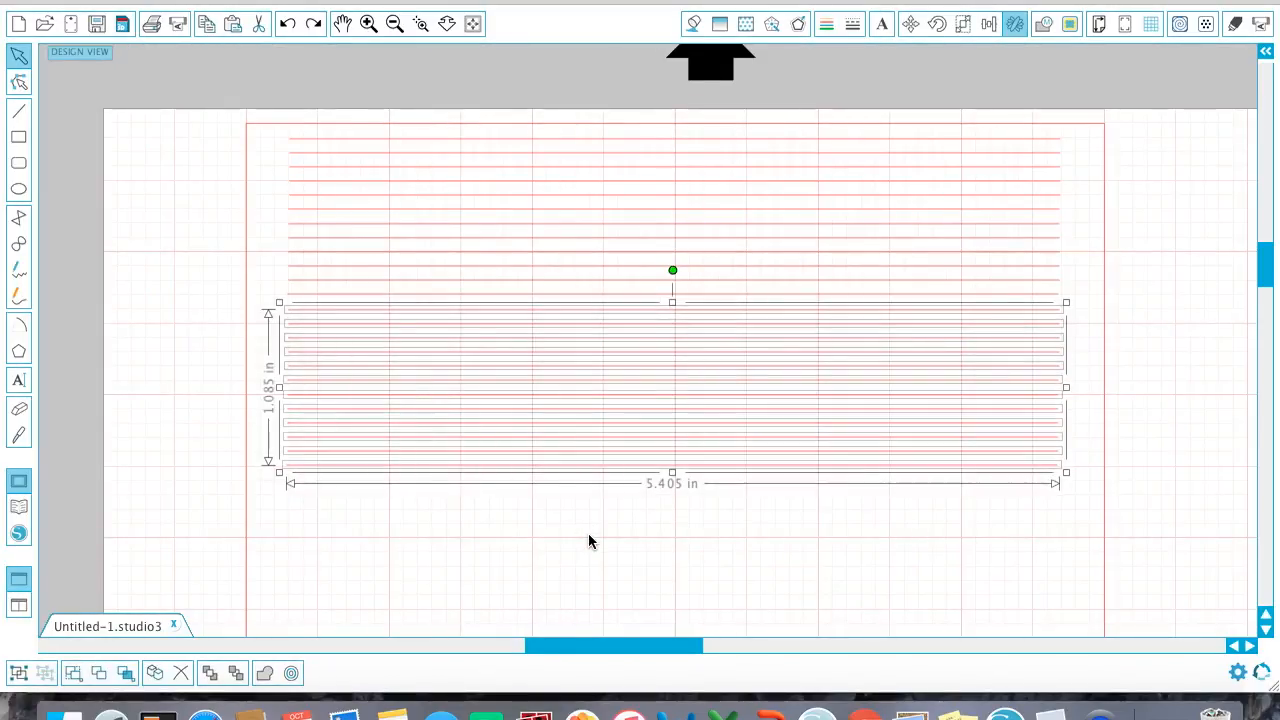
click(600, 537)
Step: Select all 24 lines, duplicate them, and place the copy directly beneath the originals with the ends aligned
drag(582, 533, 603, 143)
scroll(675, 261, down, 1)
scroll(675, 261, down, 1)
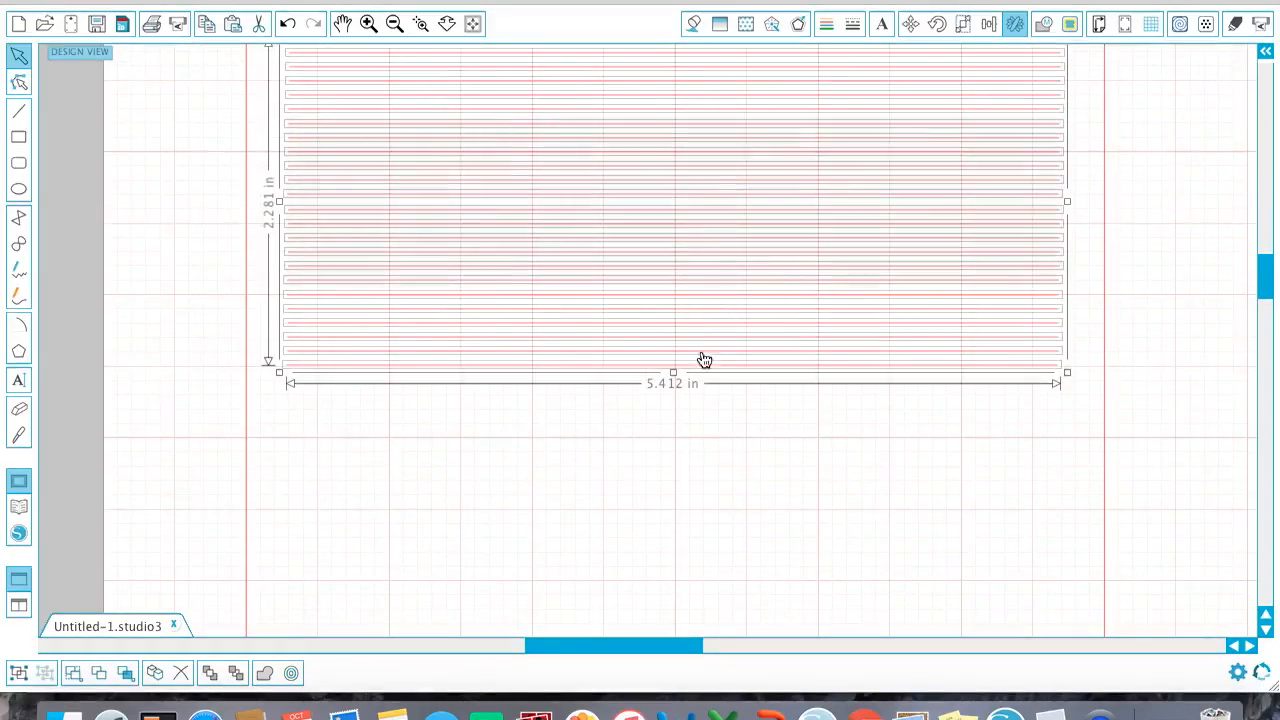
scroll(720, 460, down, 3)
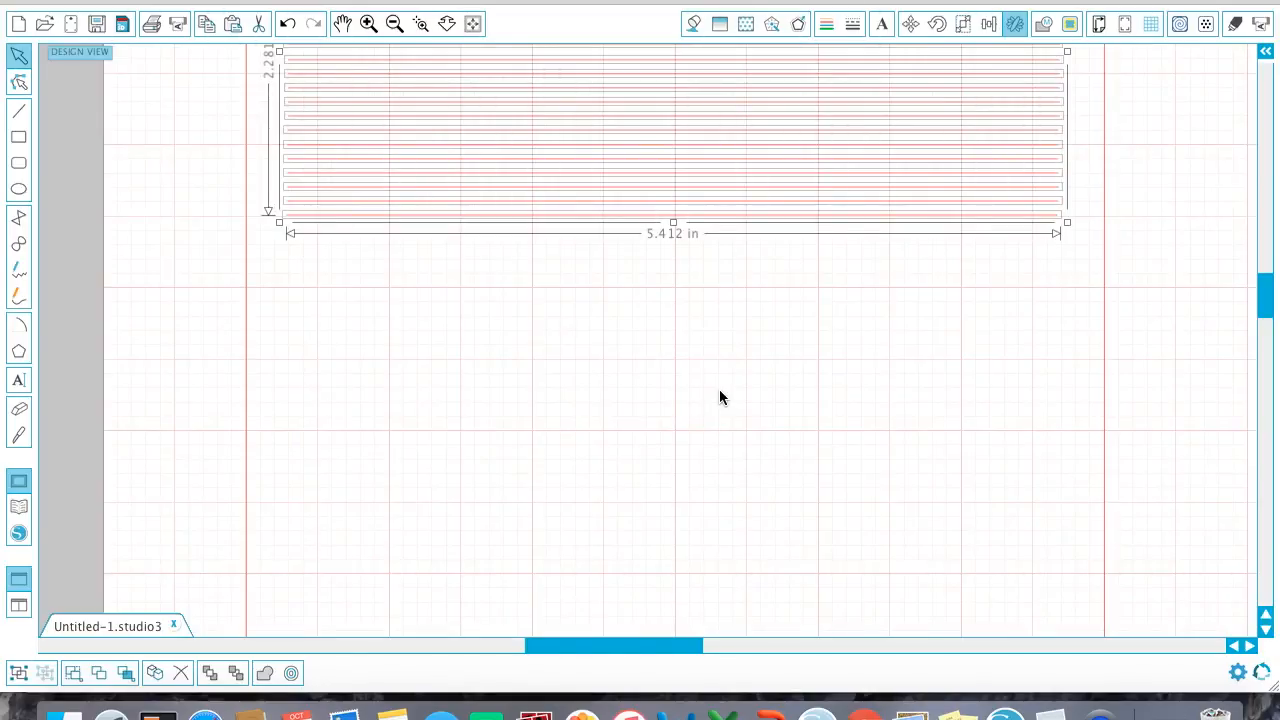
key(super+d)
drag(697, 263, 655, 566)
click(646, 591)
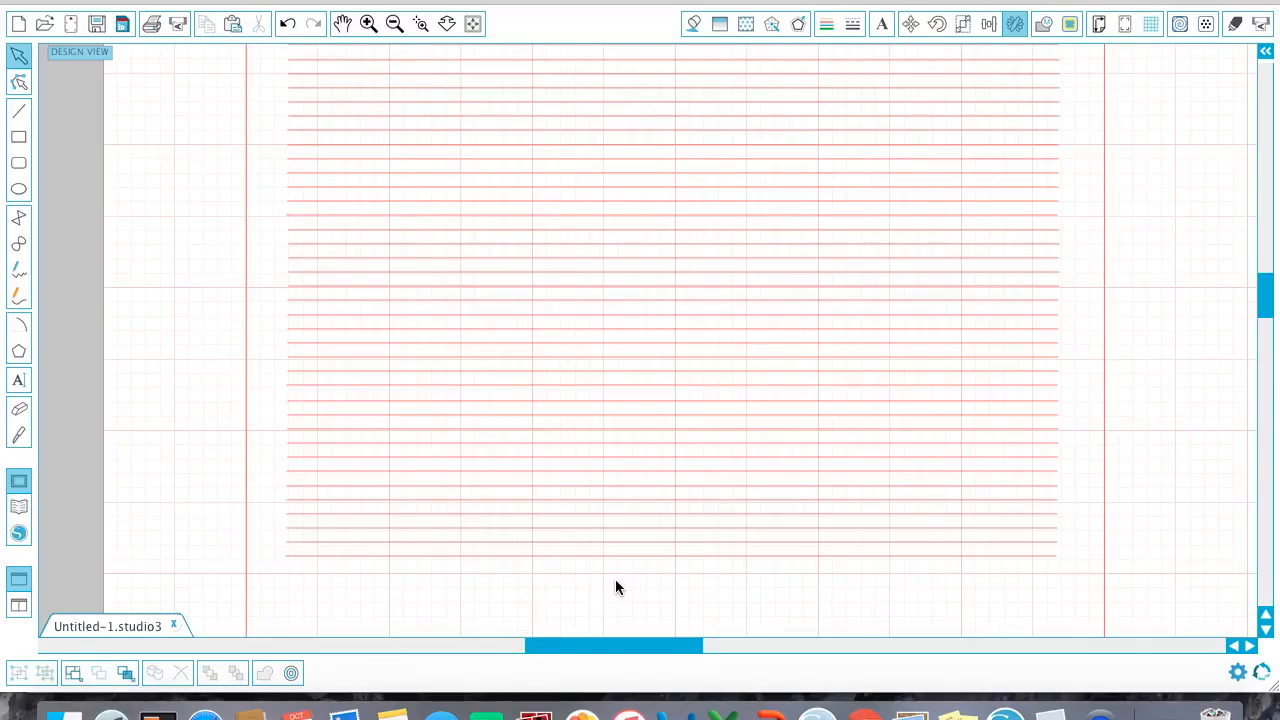
Step: Select the lower block of lines and nudge it slightly down to match the grid spacing
drag(611, 583, 537, 209)
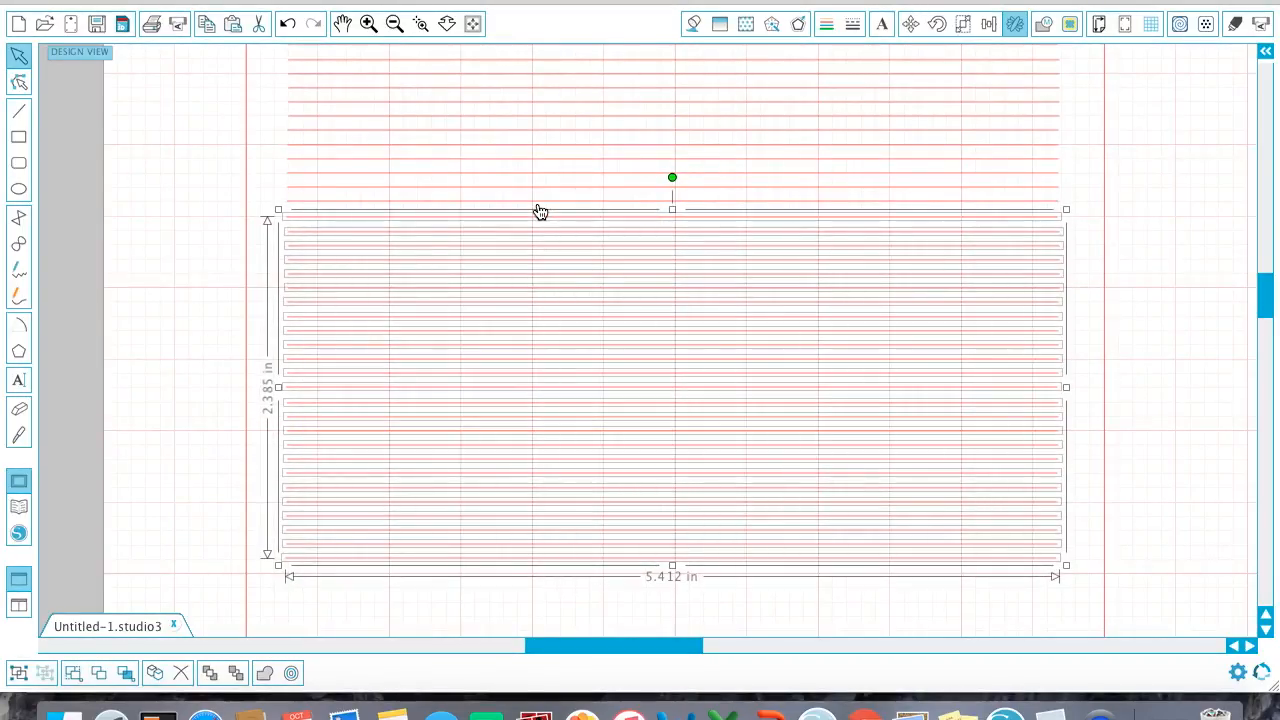
click(1138, 291)
scroll(391, 567, down, 3)
click(370, 24)
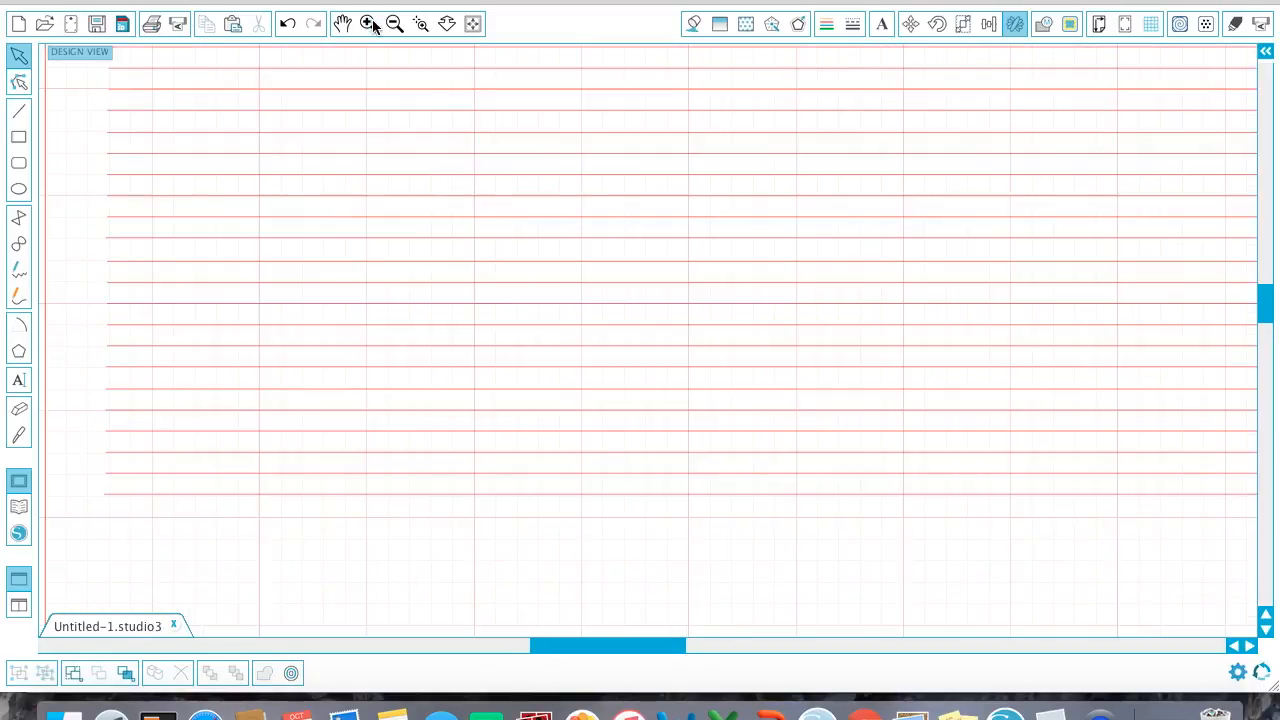
click(392, 26)
click(392, 26)
click(392, 26)
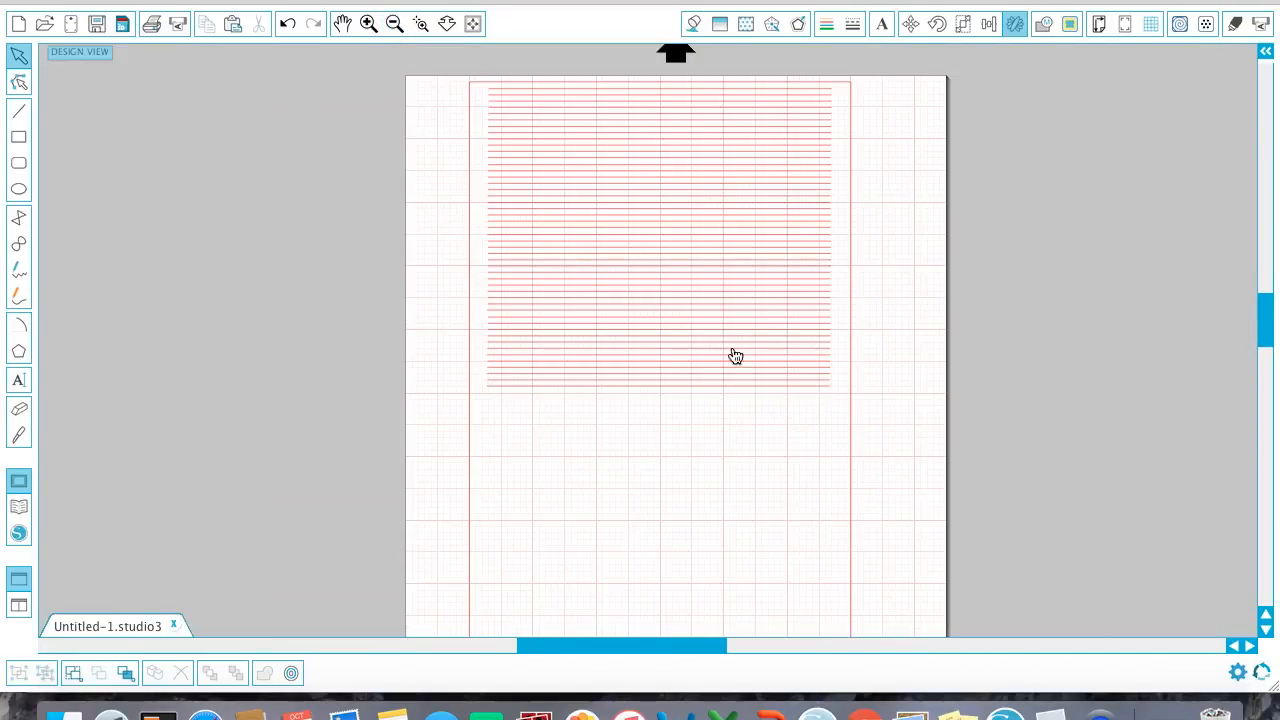
Step: Select the whole block of lines, duplicate it, and place the copy directly beneath the originals inside the rectangle
scroll(780, 457, down, 3)
scroll(720, 429, up, 1)
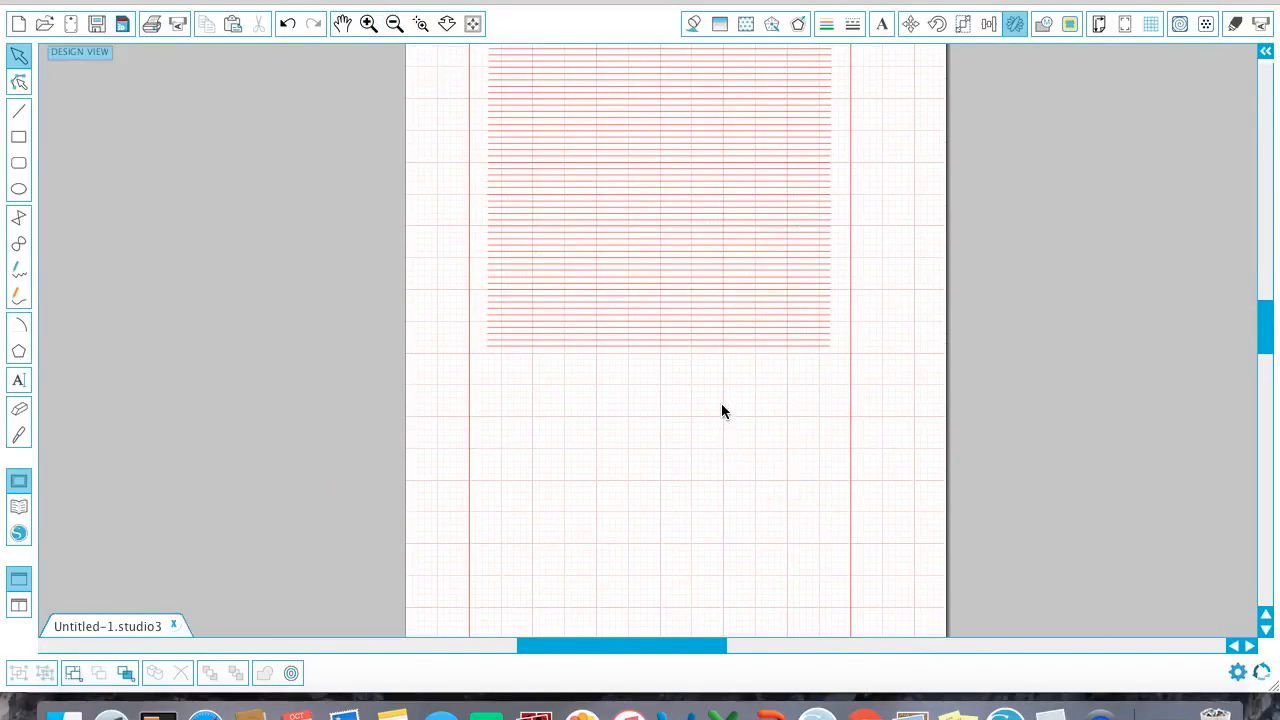
drag(742, 421, 743, 67)
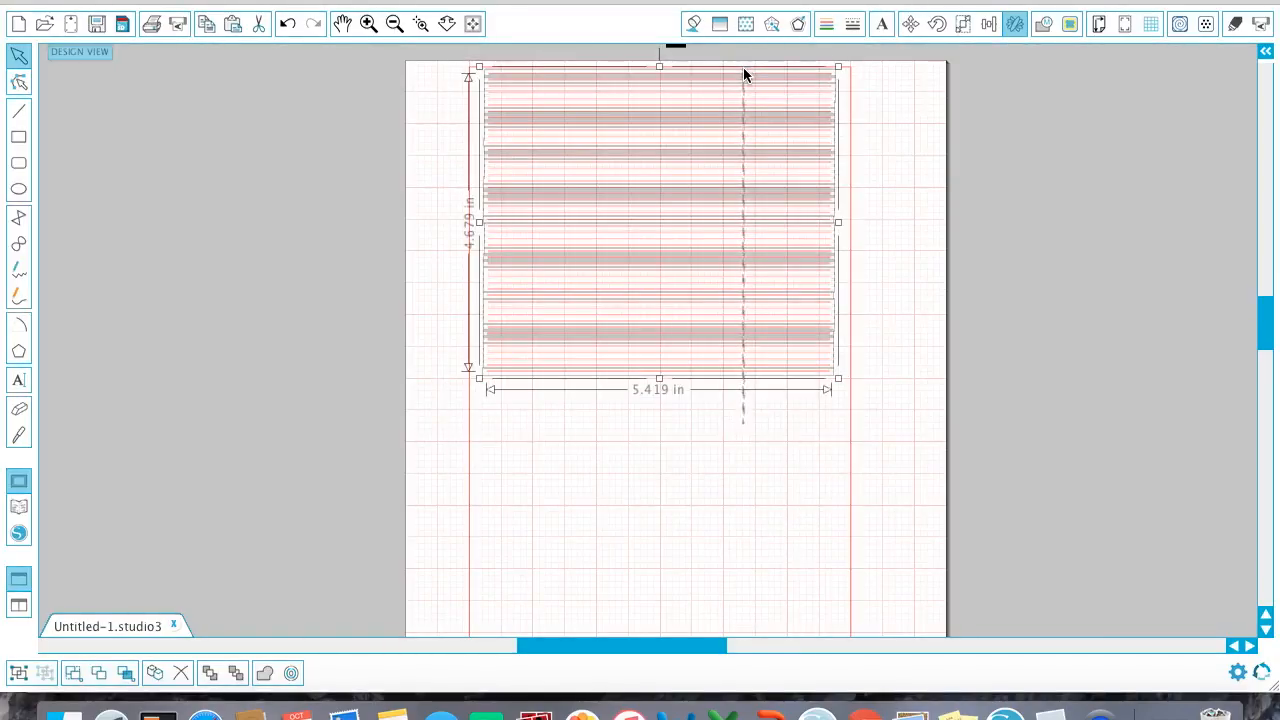
key(super+d)
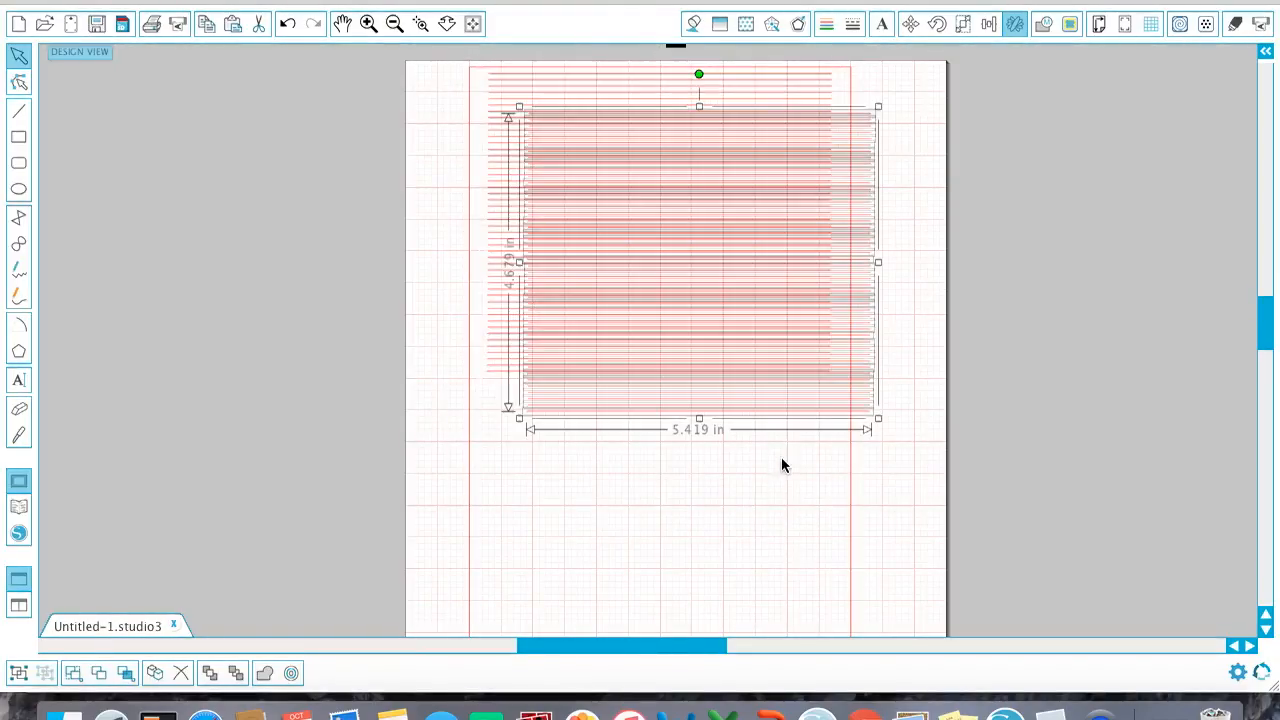
drag(813, 414, 766, 592)
Step: Shift the duplicated block slightly so its line ends and spacing match the lines above
click(368, 23)
click(368, 23)
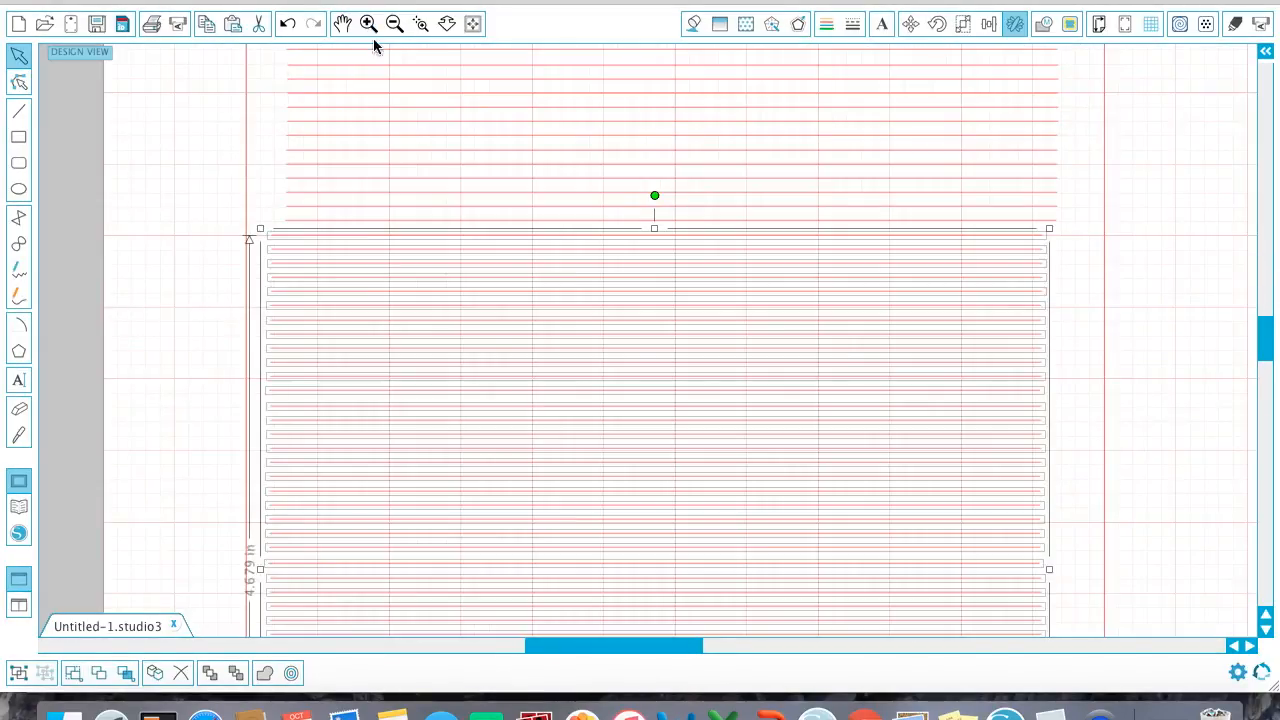
drag(300, 243, 318, 245)
click(88, 236)
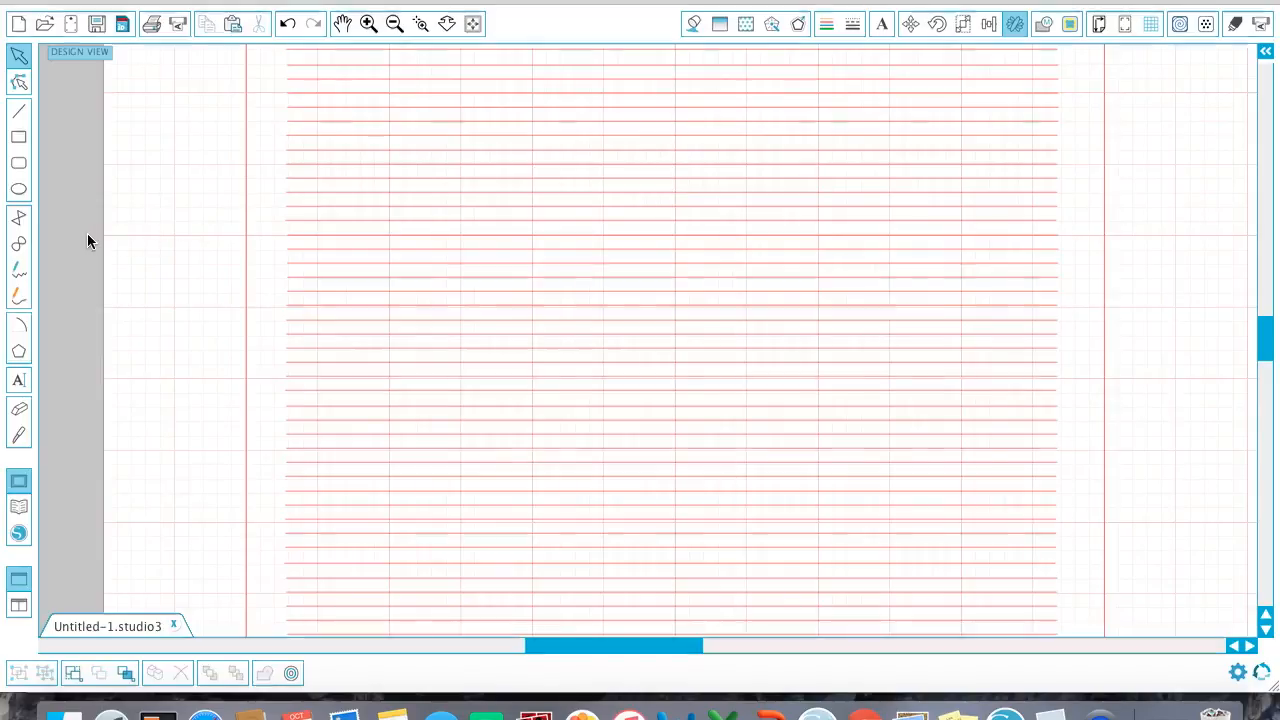
scroll(943, 490, down, 2)
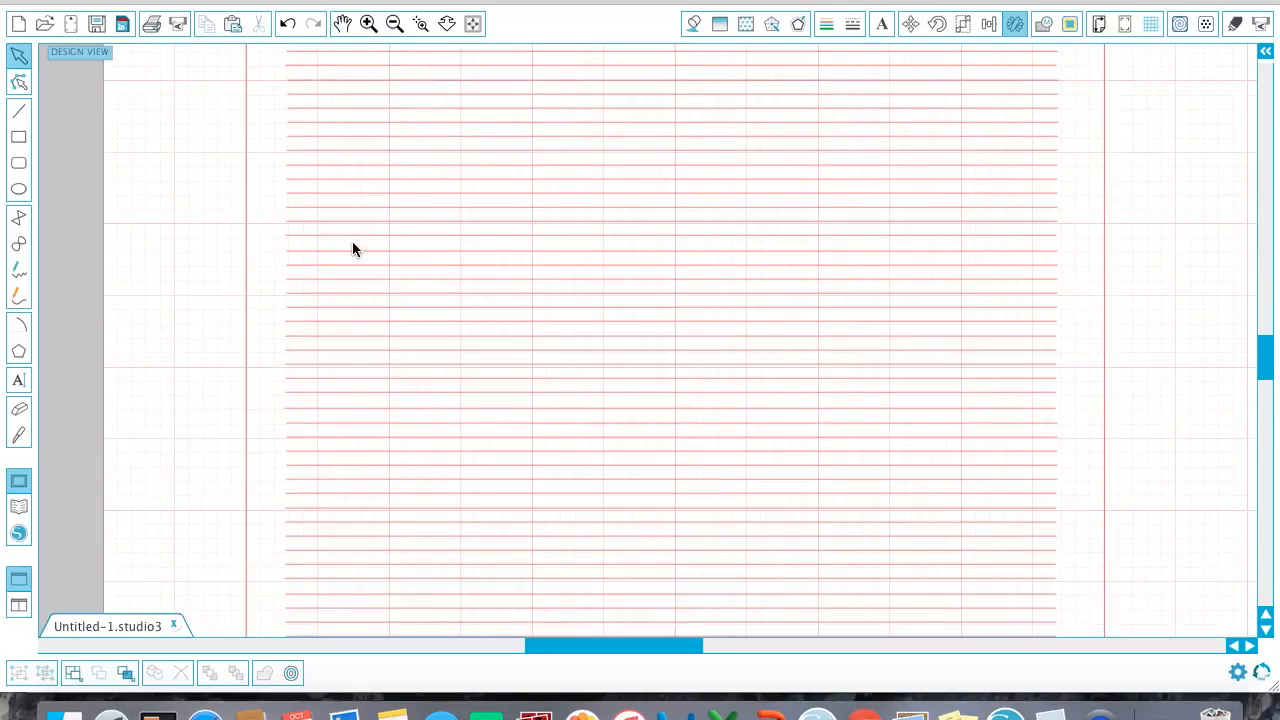
click(297, 231)
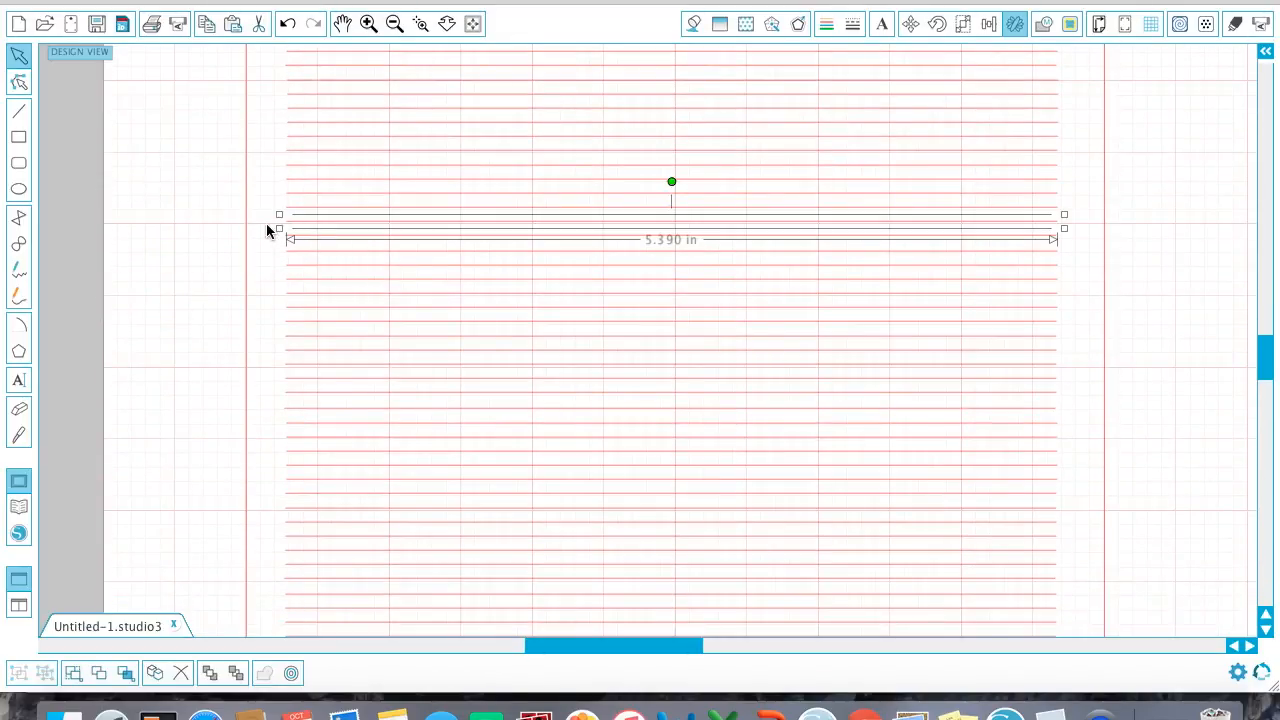
click(265, 222)
Step: Place a copied block of eight lines beneath the last line to fill the remaining space at the rectangle's bottom
scroll(344, 228, down, 2)
scroll(395, 246, down, 10)
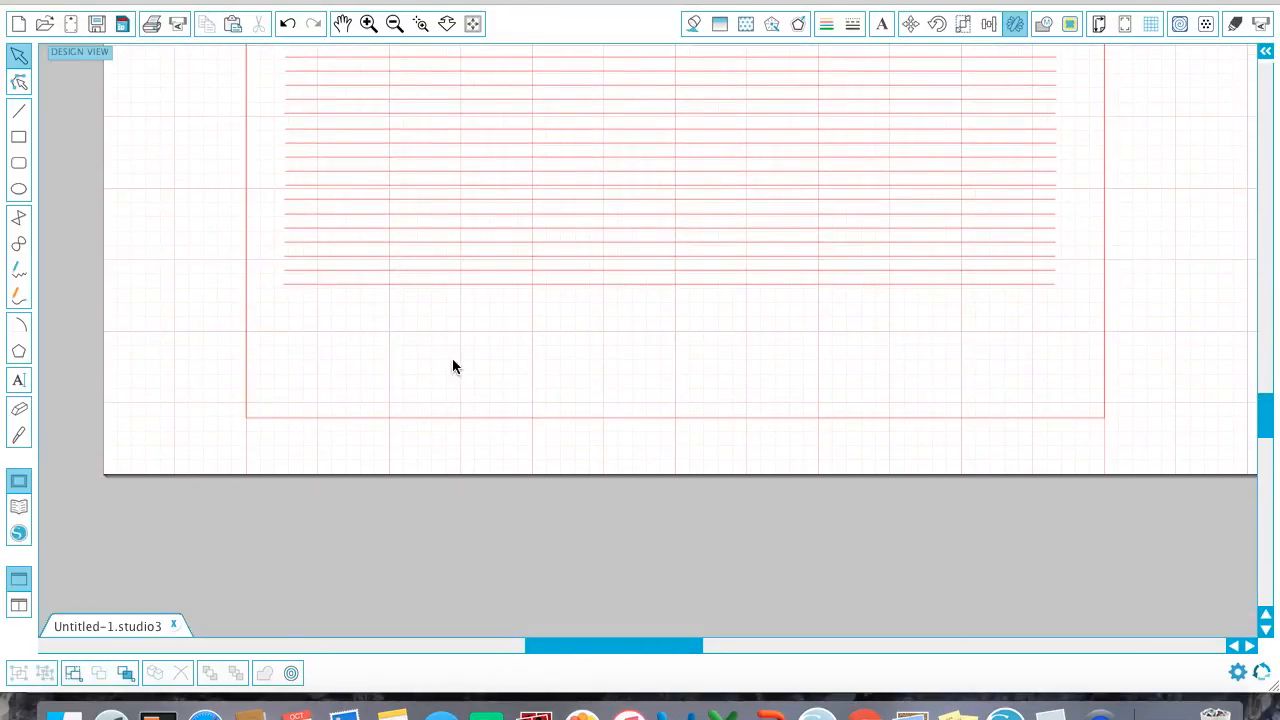
drag(459, 338, 483, 411)
click(477, 445)
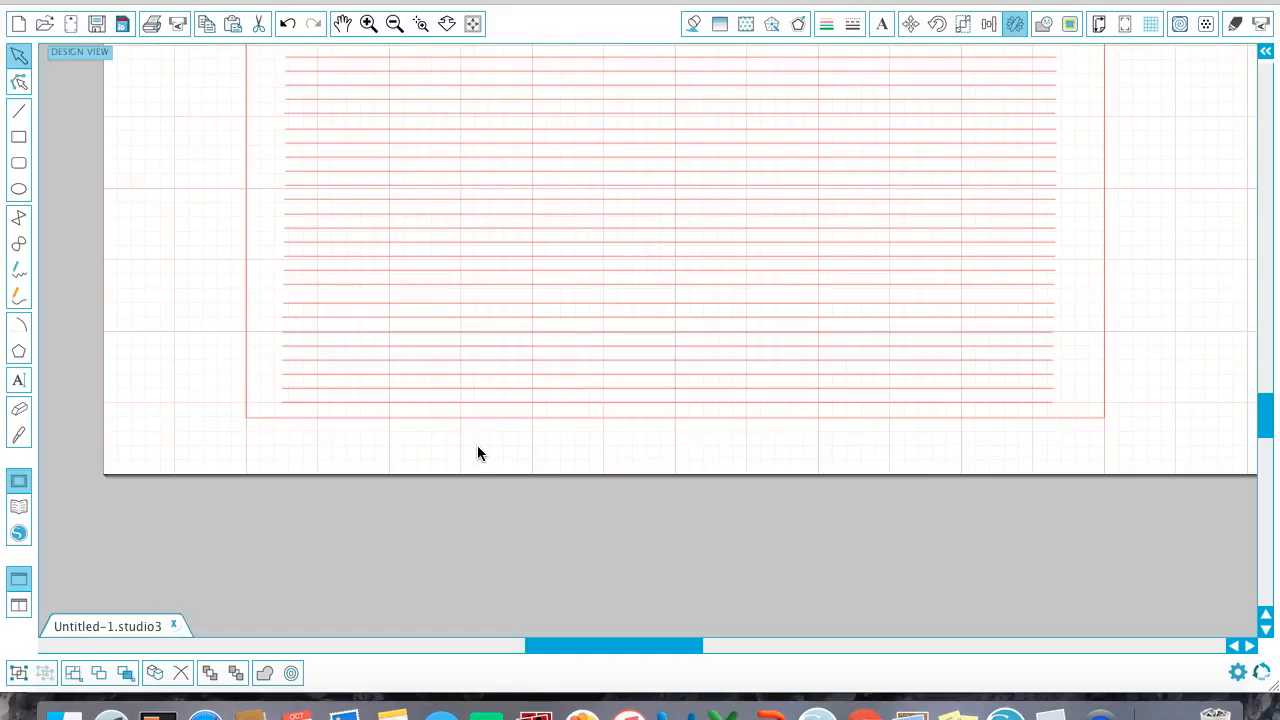
Step: Nudge the two lines just above the added block slightly down to narrow the gap between the blocks
click(416, 292)
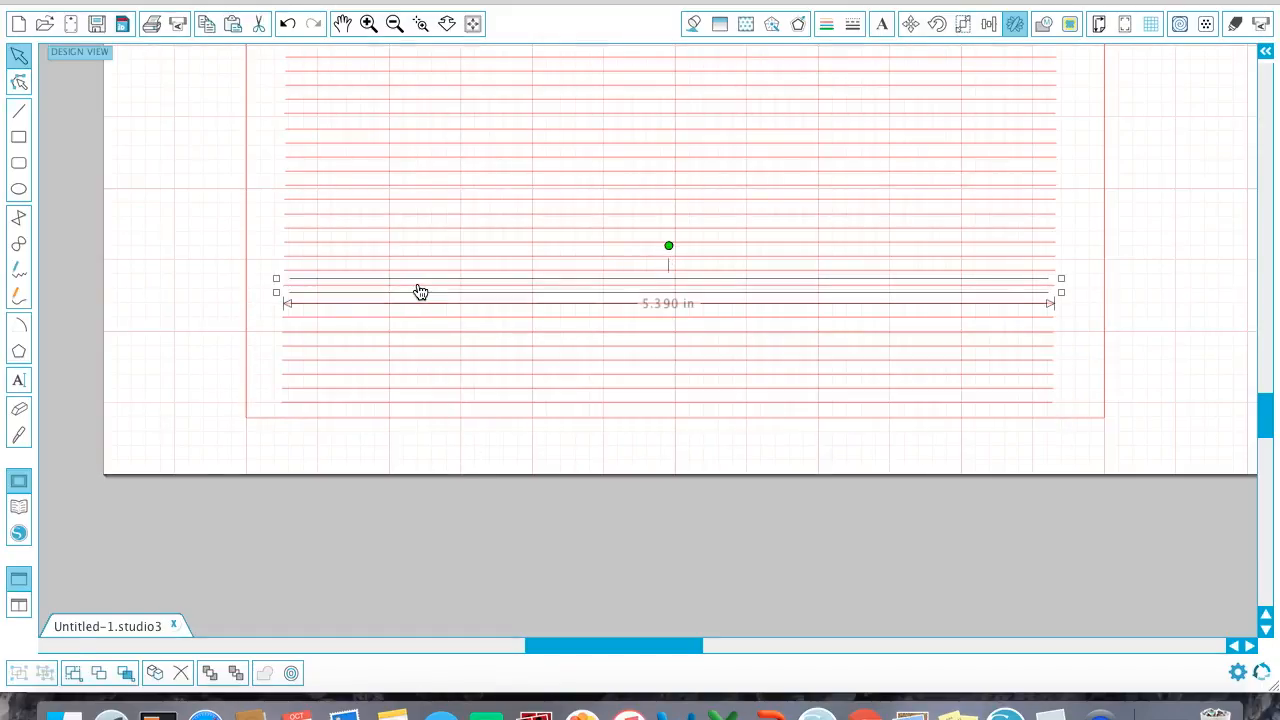
click(417, 274)
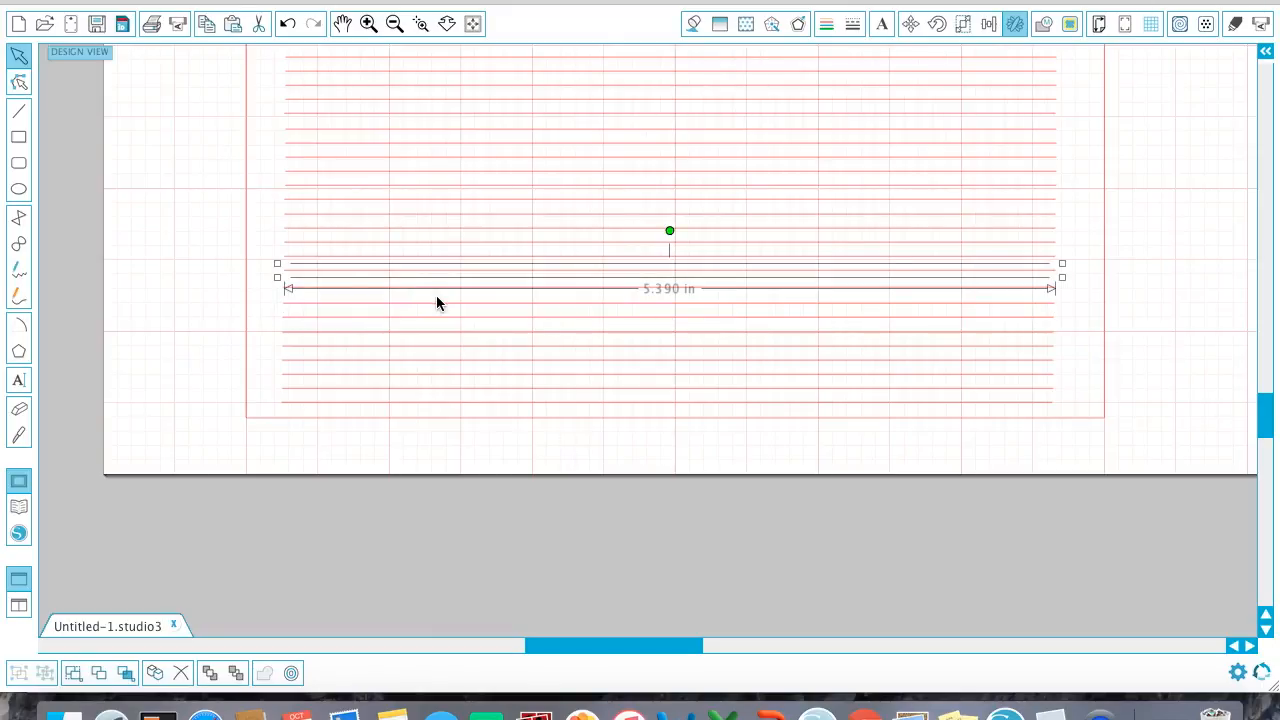
key(Down)
key(Down)
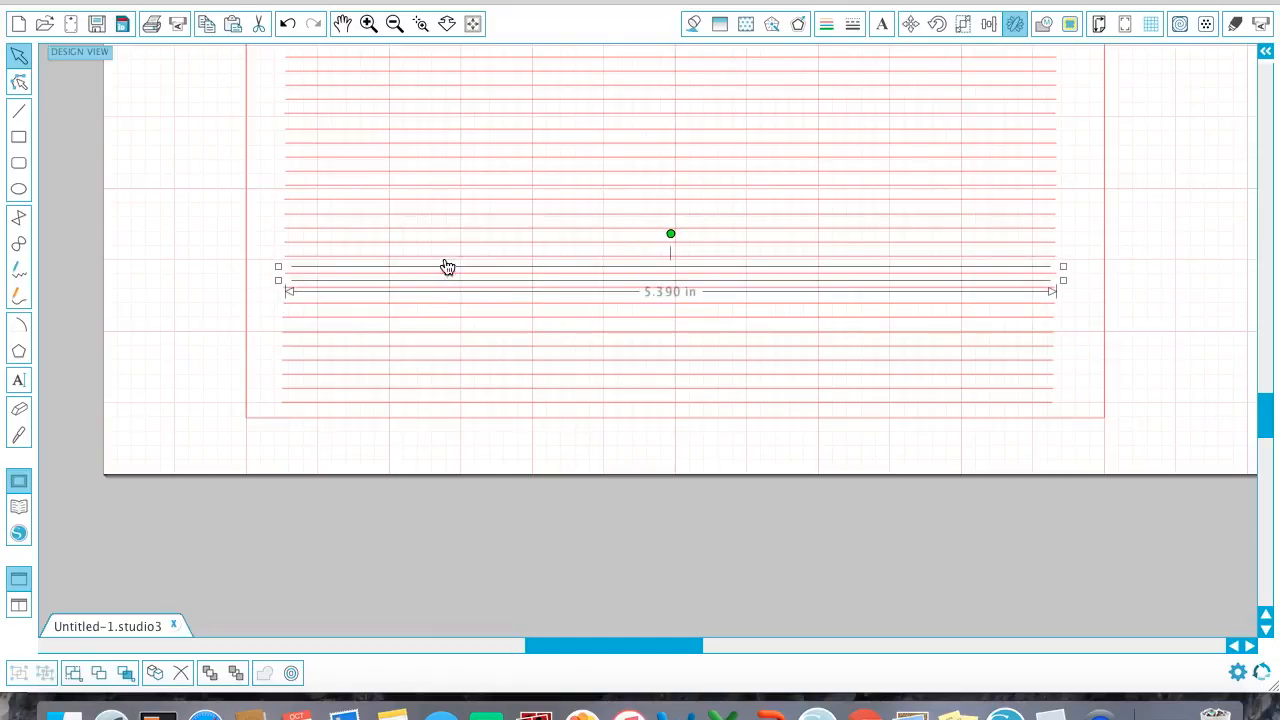
Step: Adjust the next lines upward one by one, nudging each slightly down to even out the spacing
key(Up)
key(Up)
key(Up)
key(Up)
key(Up)
key(Up)
key(Up)
key(Up)
key(Up)
key(Up)
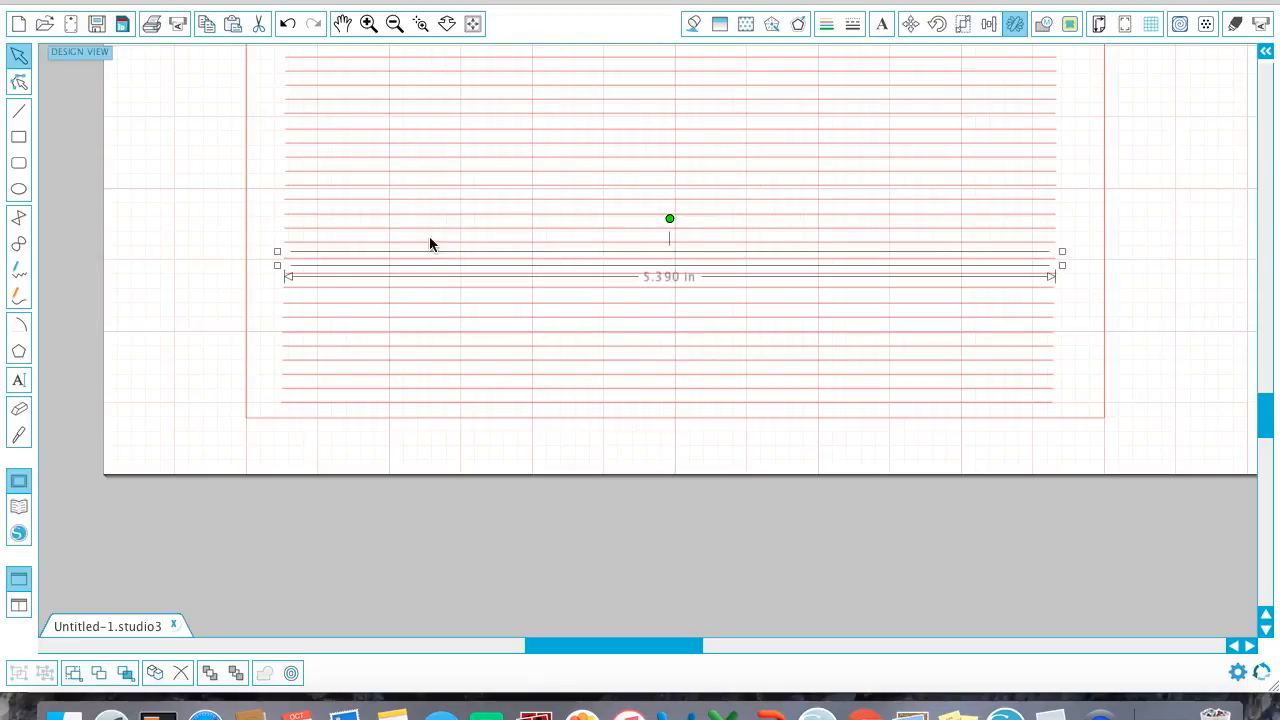
key(Up)
key(Up)
key(Up)
key(Up)
key(Up)
key(Up)
key(Up)
key(Up)
key(Up)
key(Up)
key(Up)
key(Up)
key(Up)
key(Up)
key(Up)
key(Up)
key(Up)
key(Up)
key(Up)
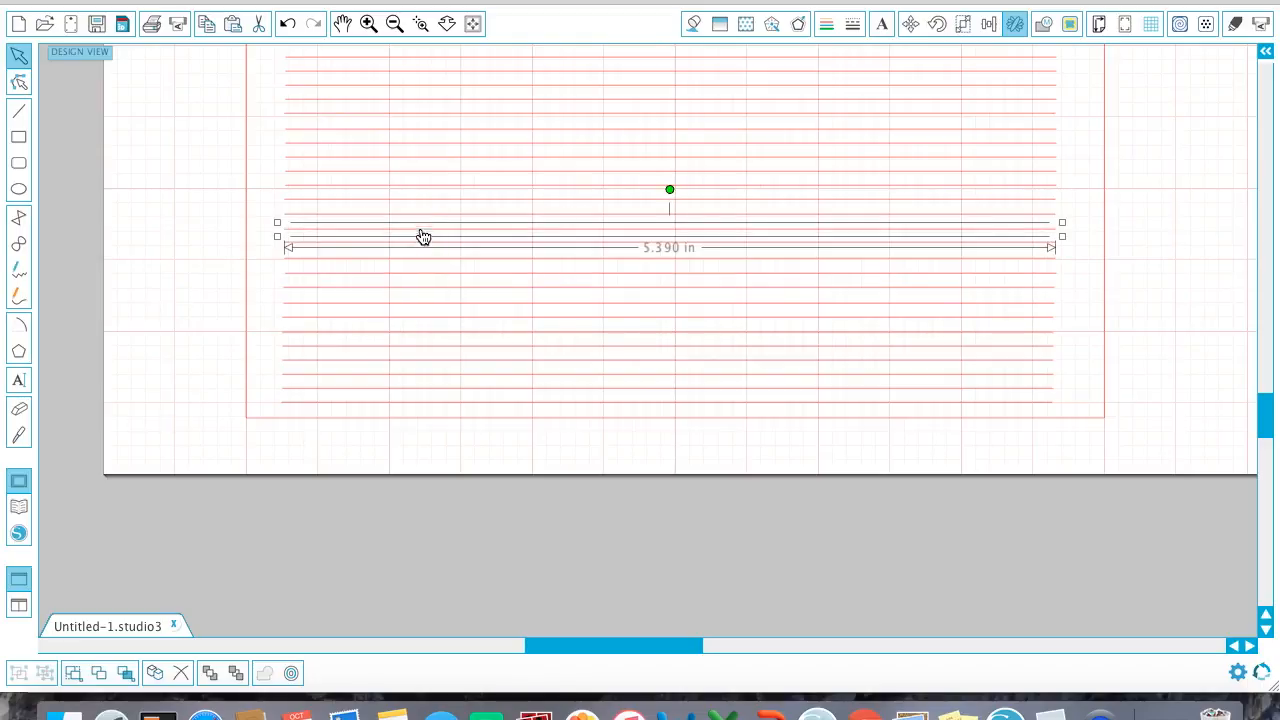
click(402, 186)
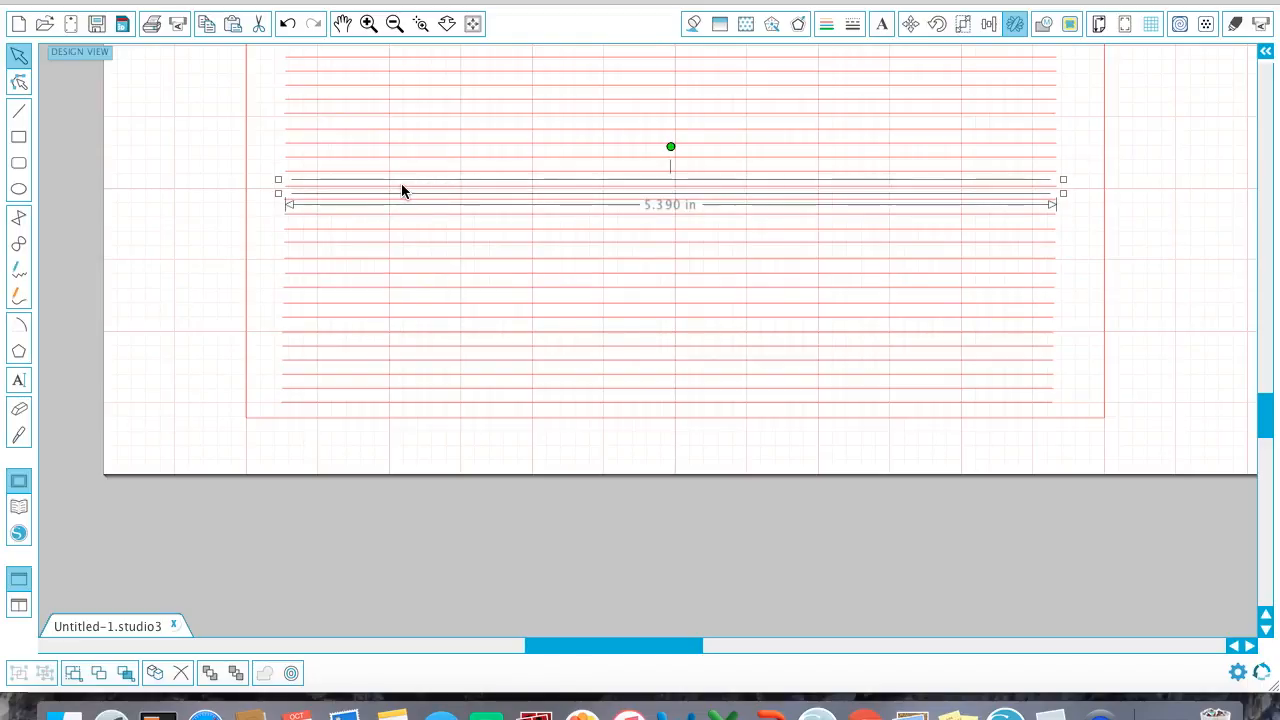
click(246, 165)
scroll(515, 186, up, 2)
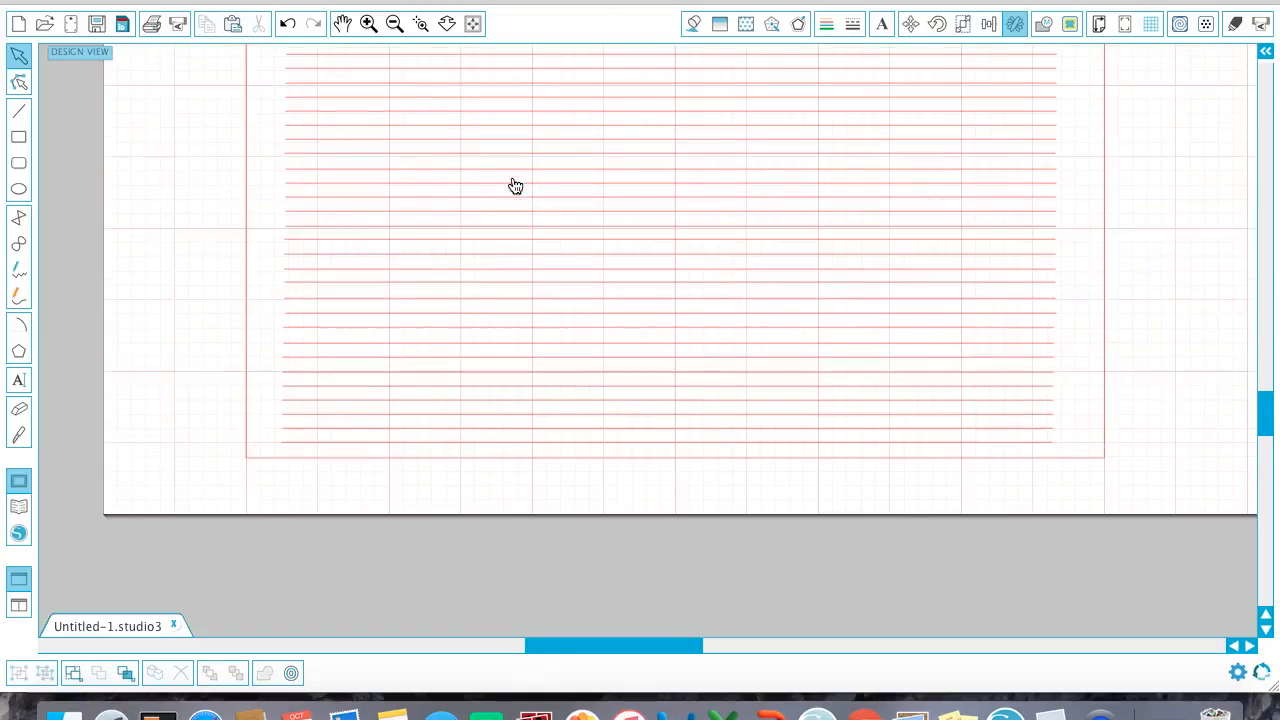
Step: Select a single line in the upper part of the duplicated block and nudge it slightly down
scroll(514, 180, up, 4)
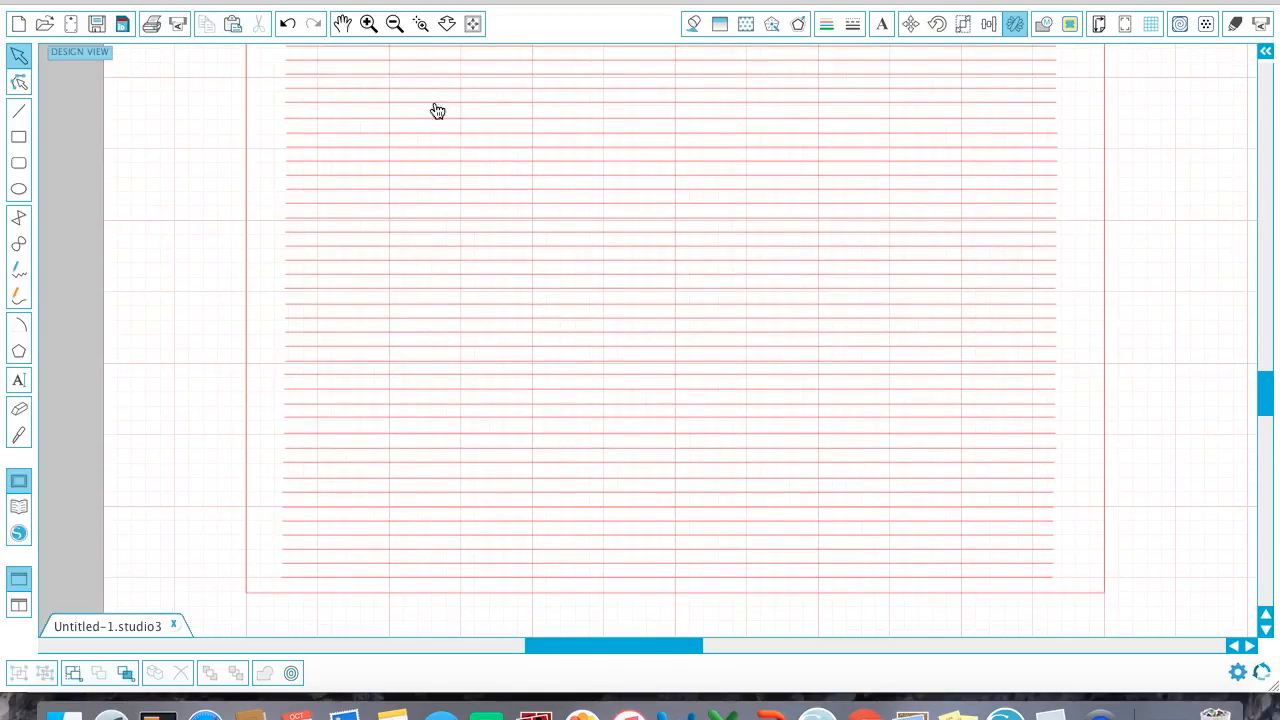
click(405, 79)
key(Down)
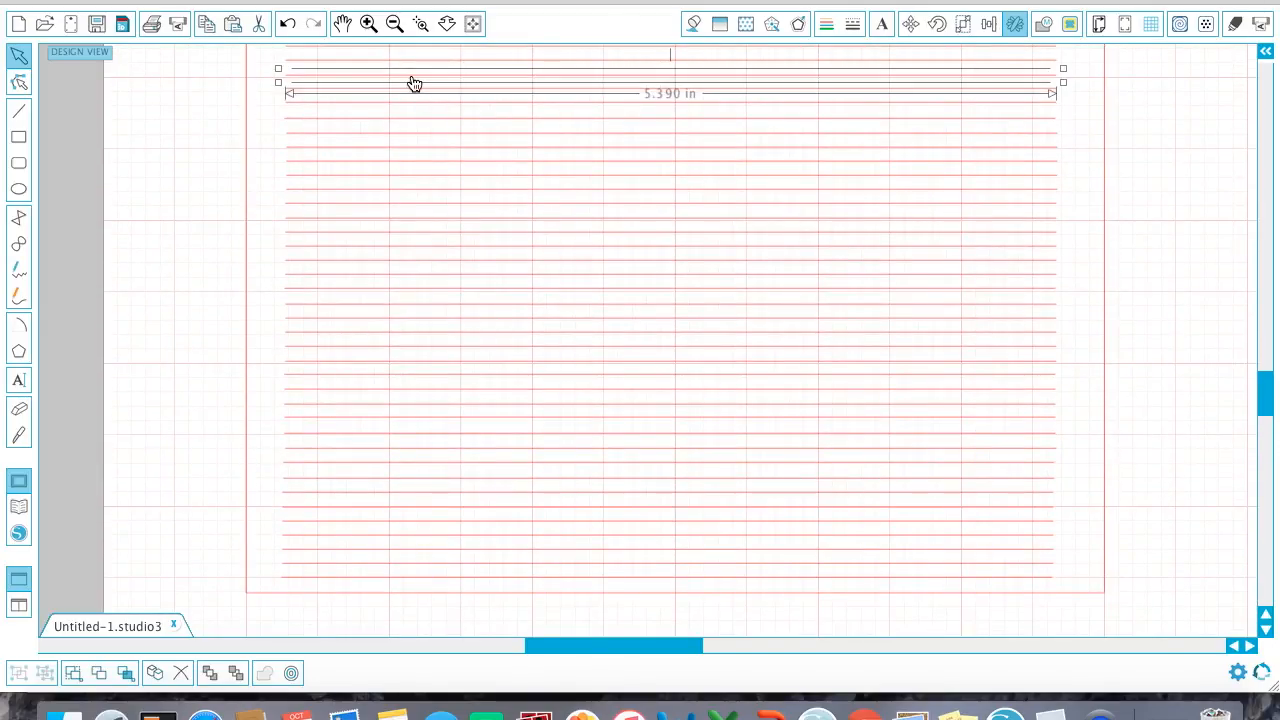
click(1195, 234)
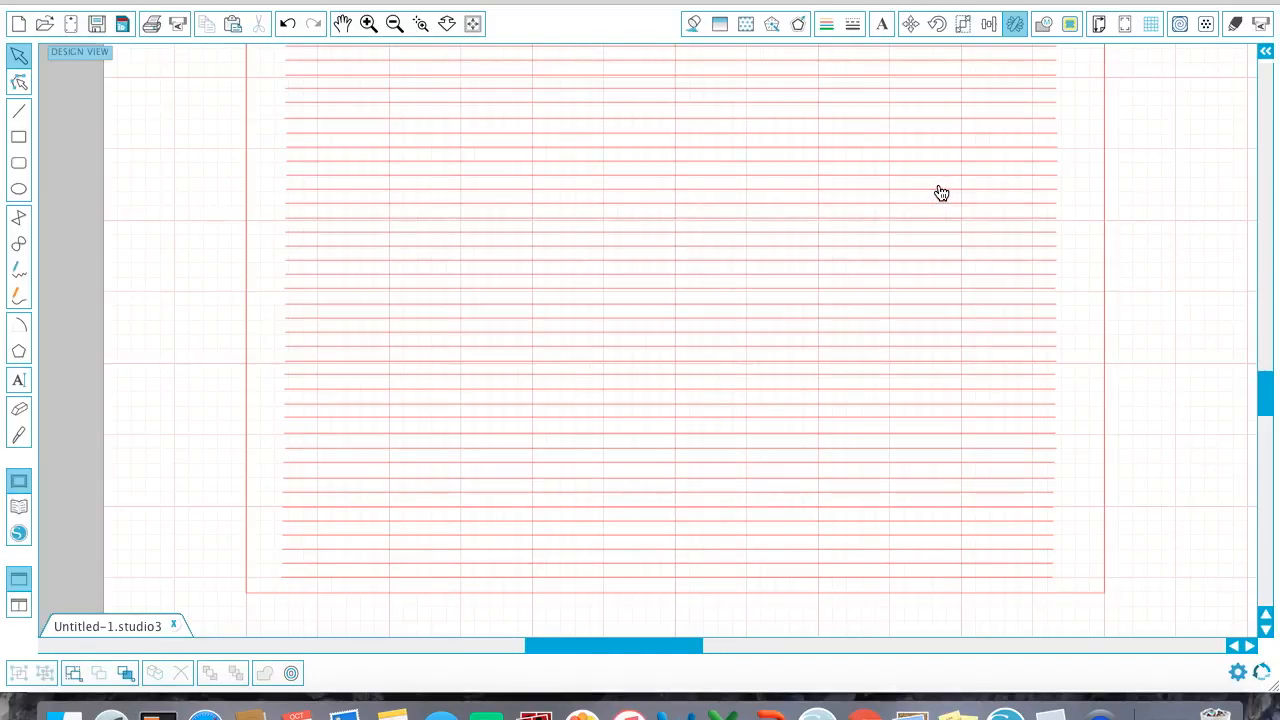
Step: Examine the line spacing down to the rectangle's bottom edge and across the whole page
scroll(954, 208, down, 3)
scroll(954, 208, down, 2)
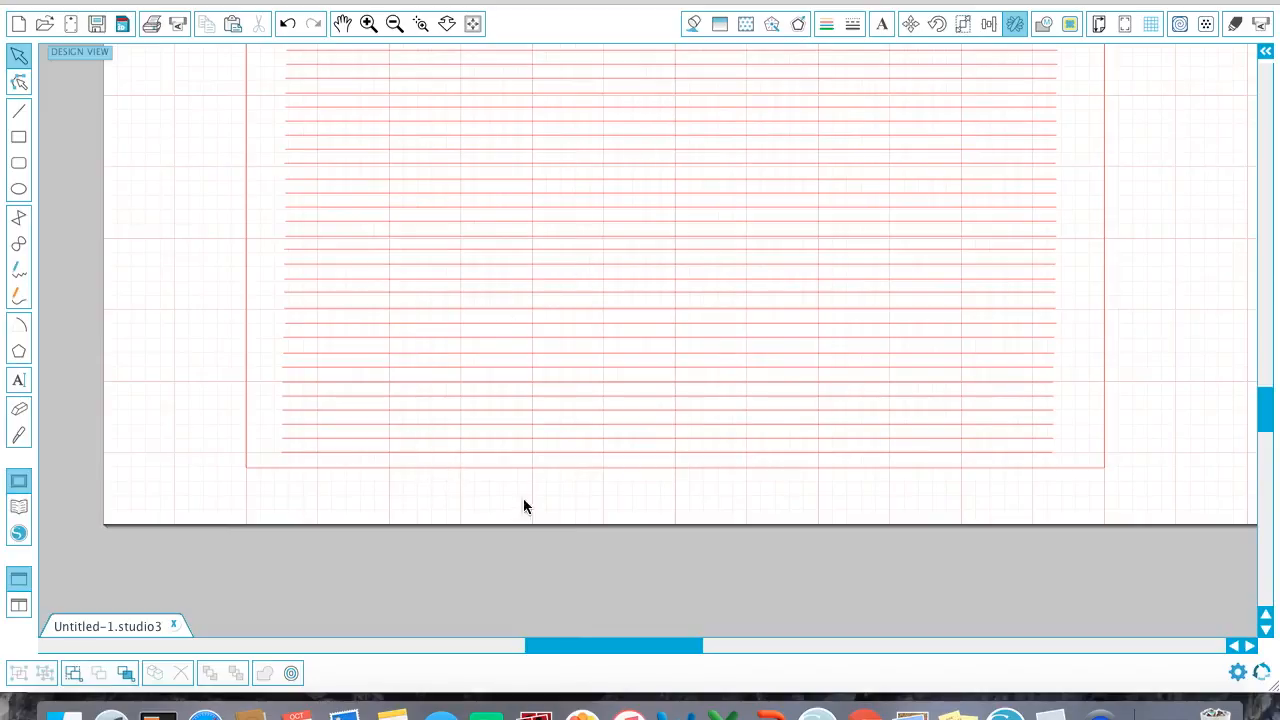
click(473, 460)
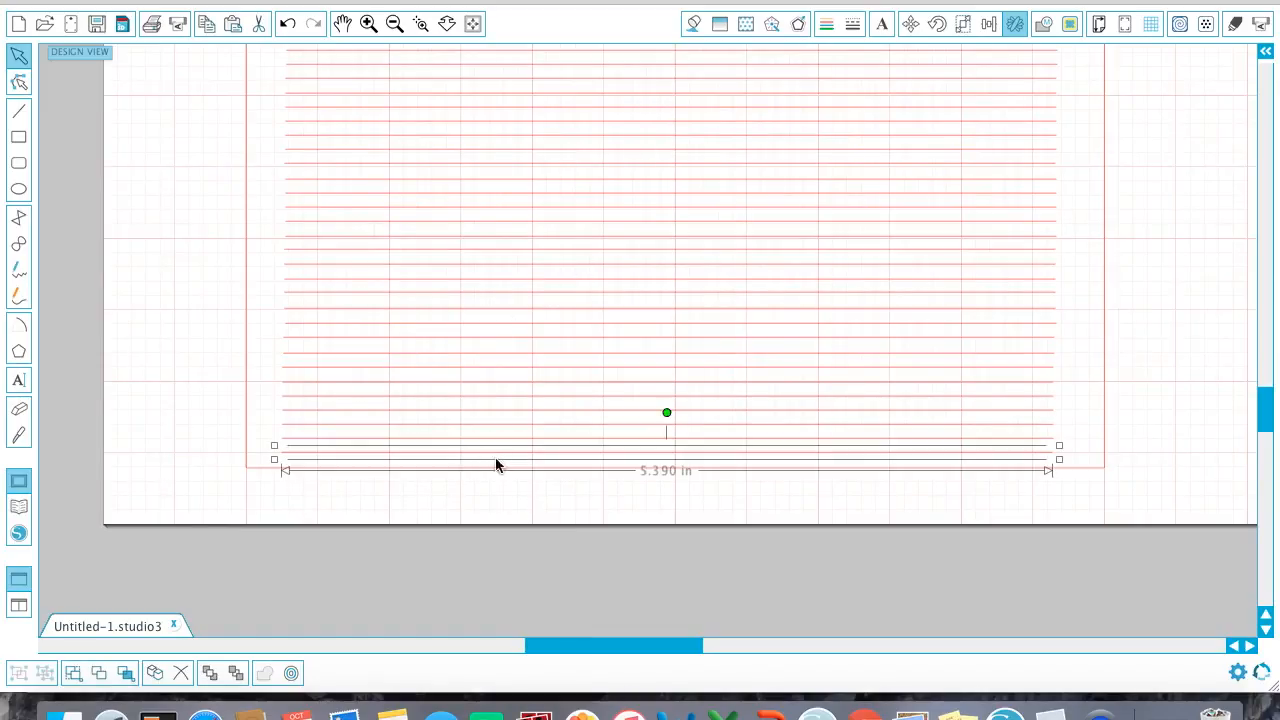
click(394, 23)
click(394, 23)
scroll(810, 250, up, 3)
scroll(854, 270, up, 5)
scroll(854, 261, down, 5)
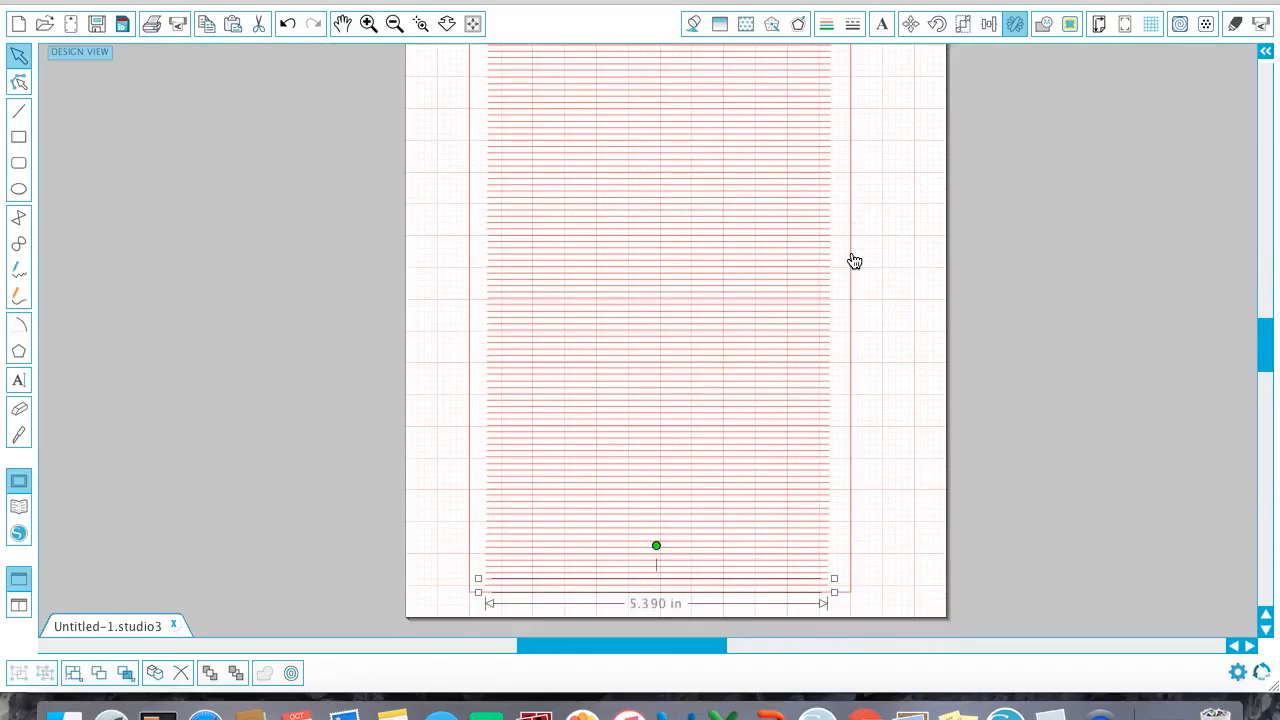
scroll(854, 261, down, 2)
scroll(897, 264, up, 2)
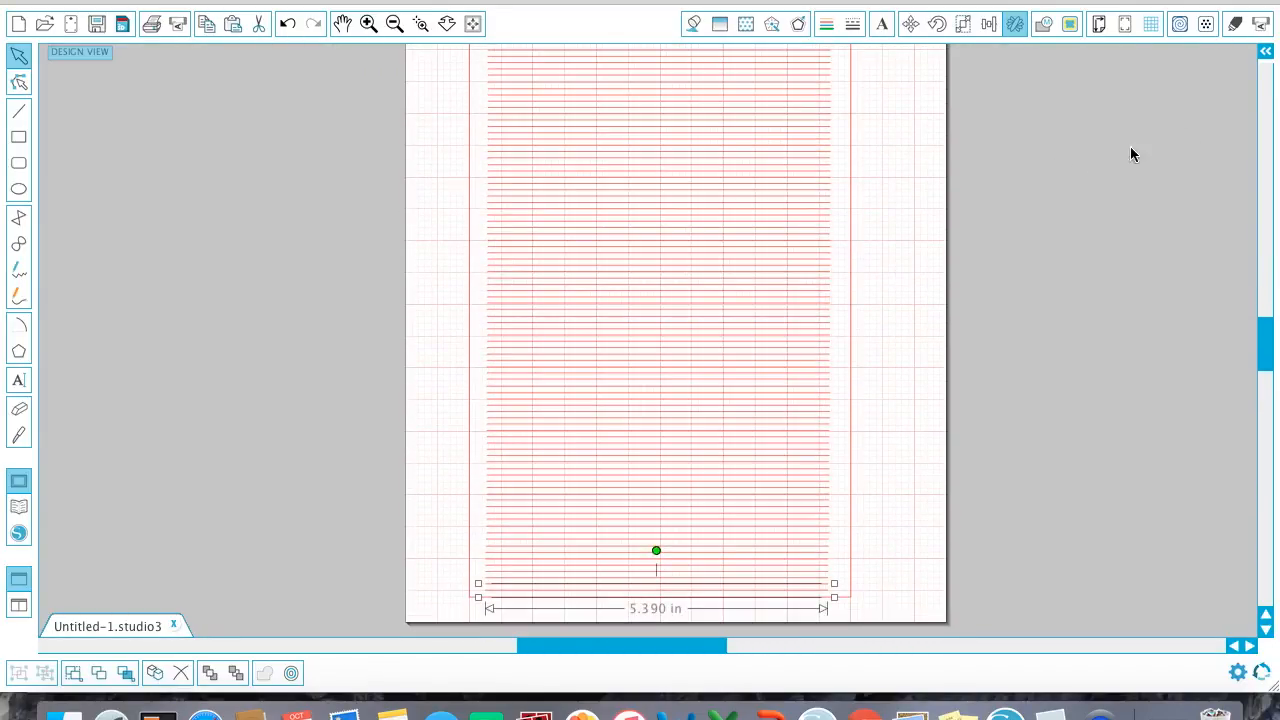
Step: Open the cut settings, select the rectangle with all its lines, and set their cut style to No Cut
click(1235, 25)
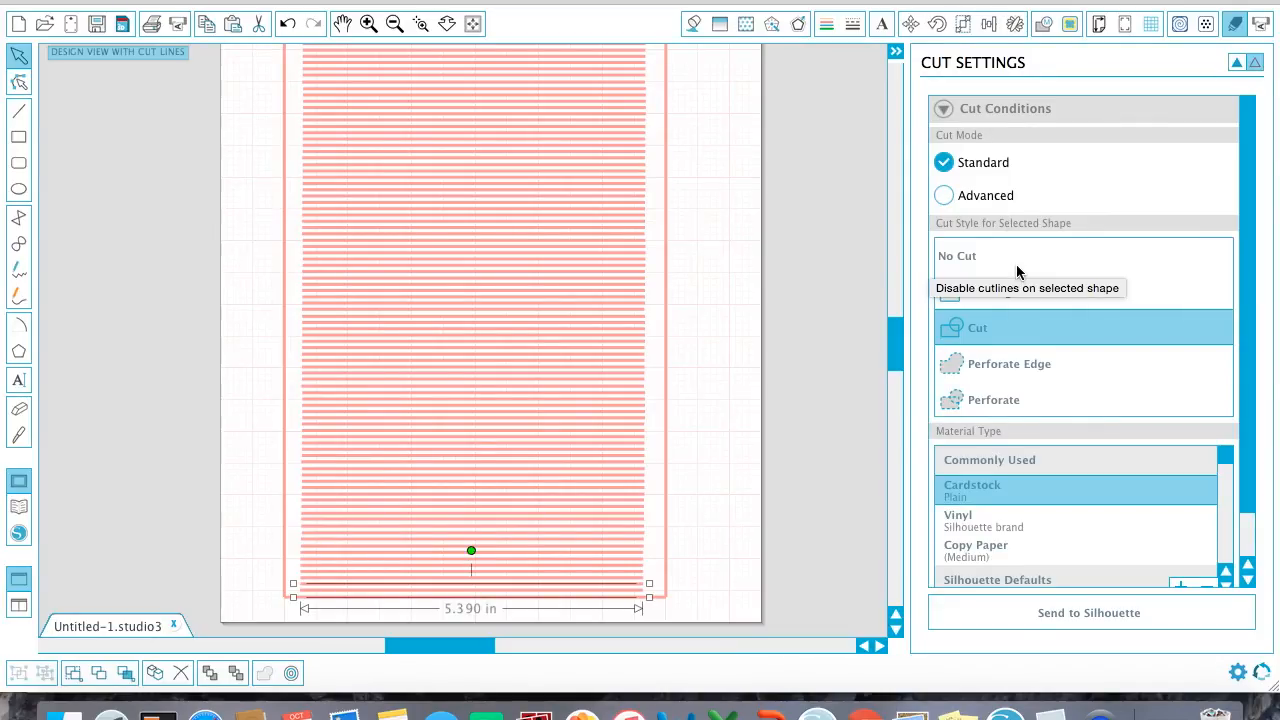
click(700, 600)
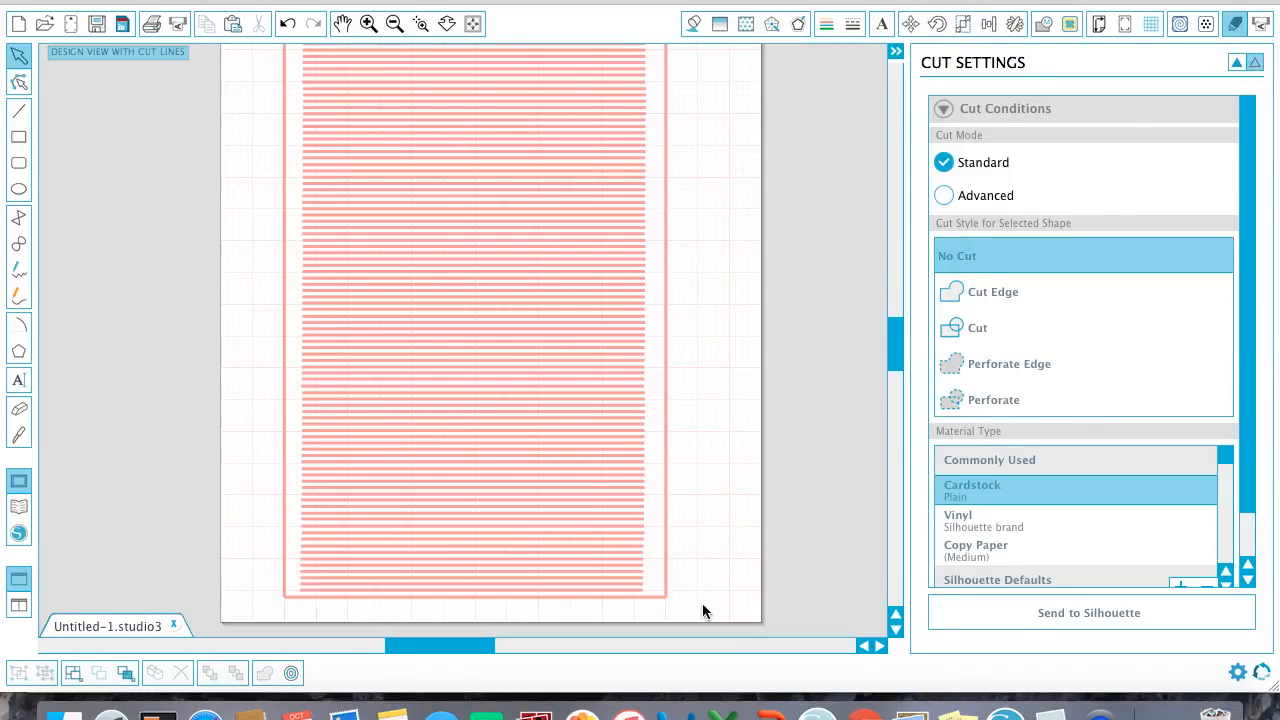
key(super+a)
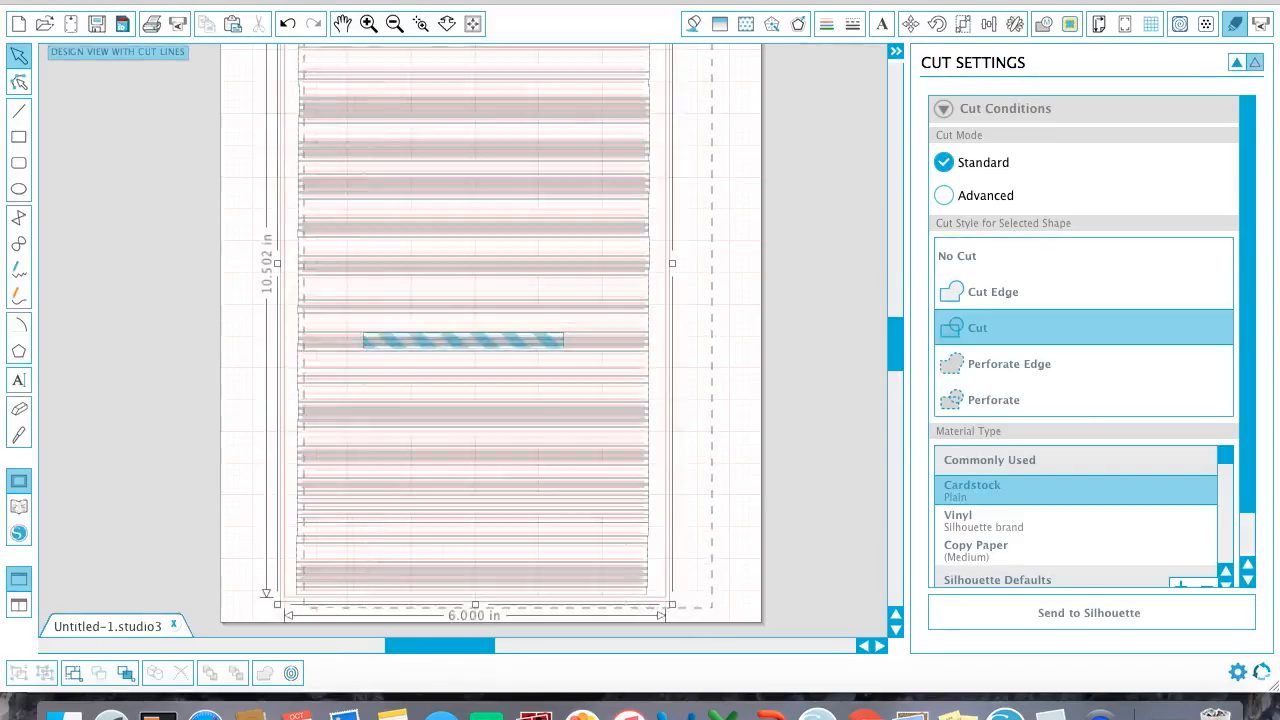
scroll(709, 600, up, 5)
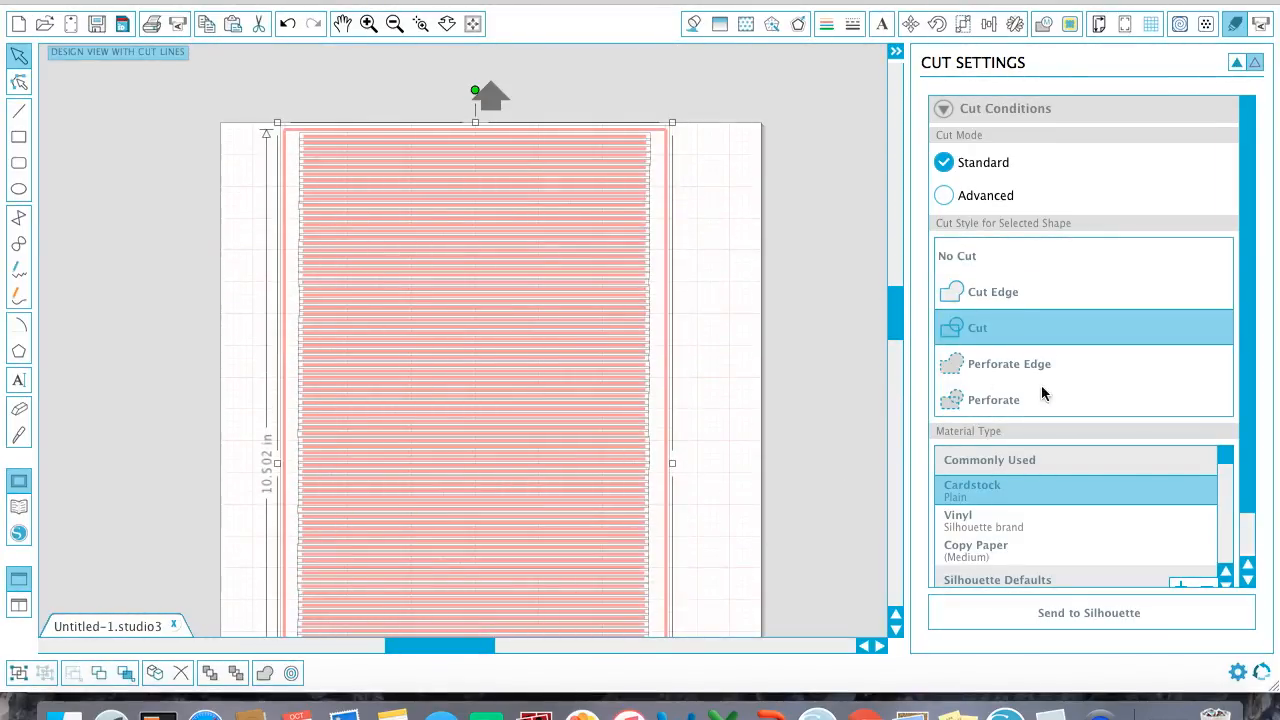
click(971, 266)
click(694, 280)
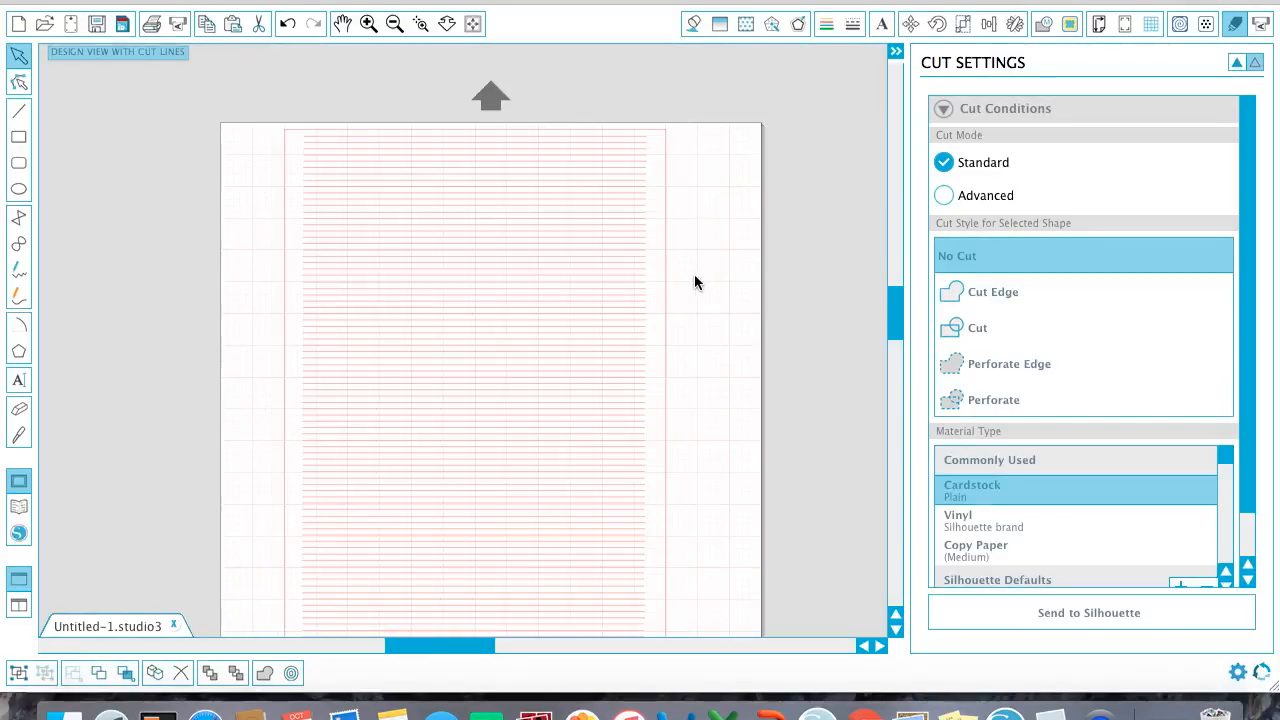
Step: Reselect the rectangle and all lines, try the Cut Edge style, and set the cut style to Cut
scroll(534, 434, down, 5)
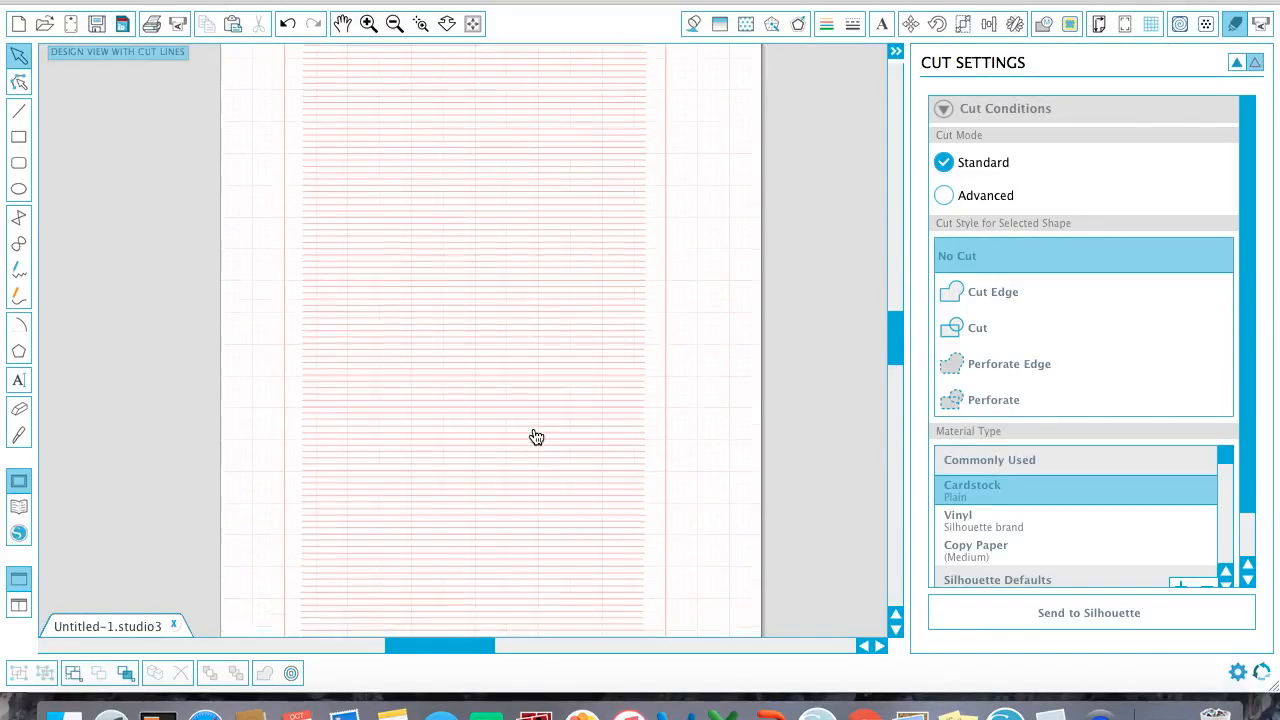
drag(727, 578, 318, 42)
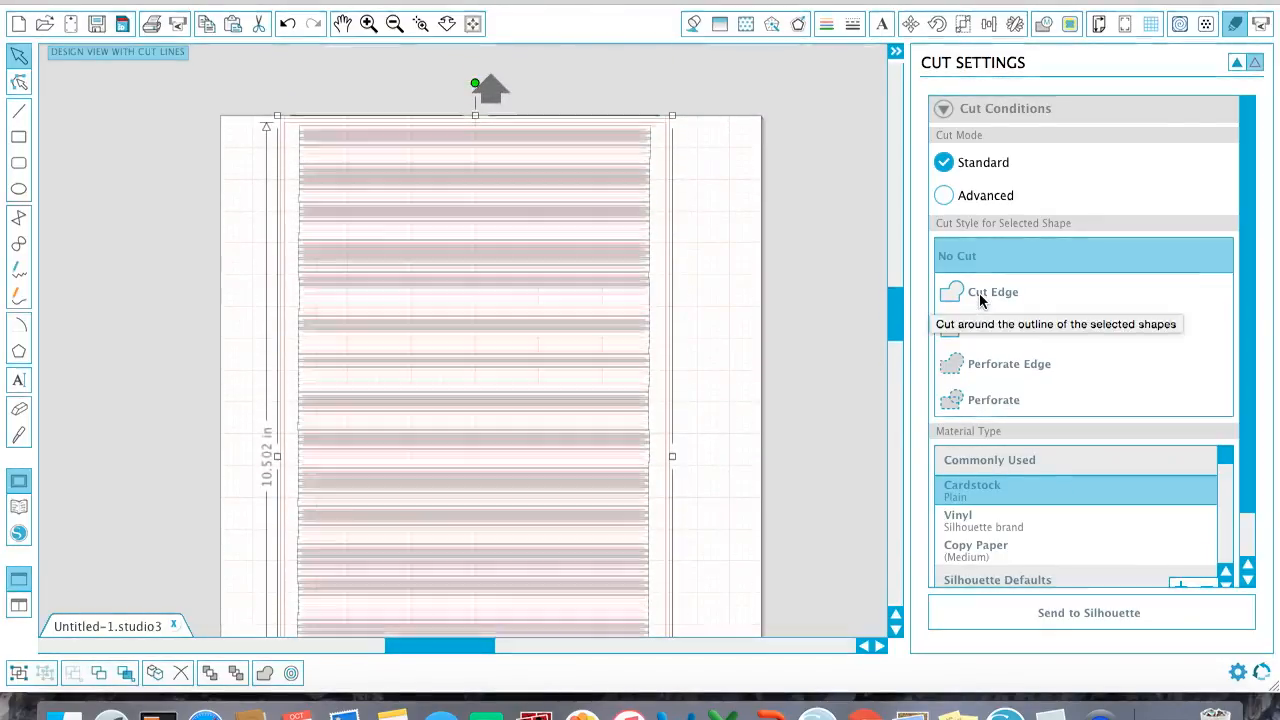
click(979, 293)
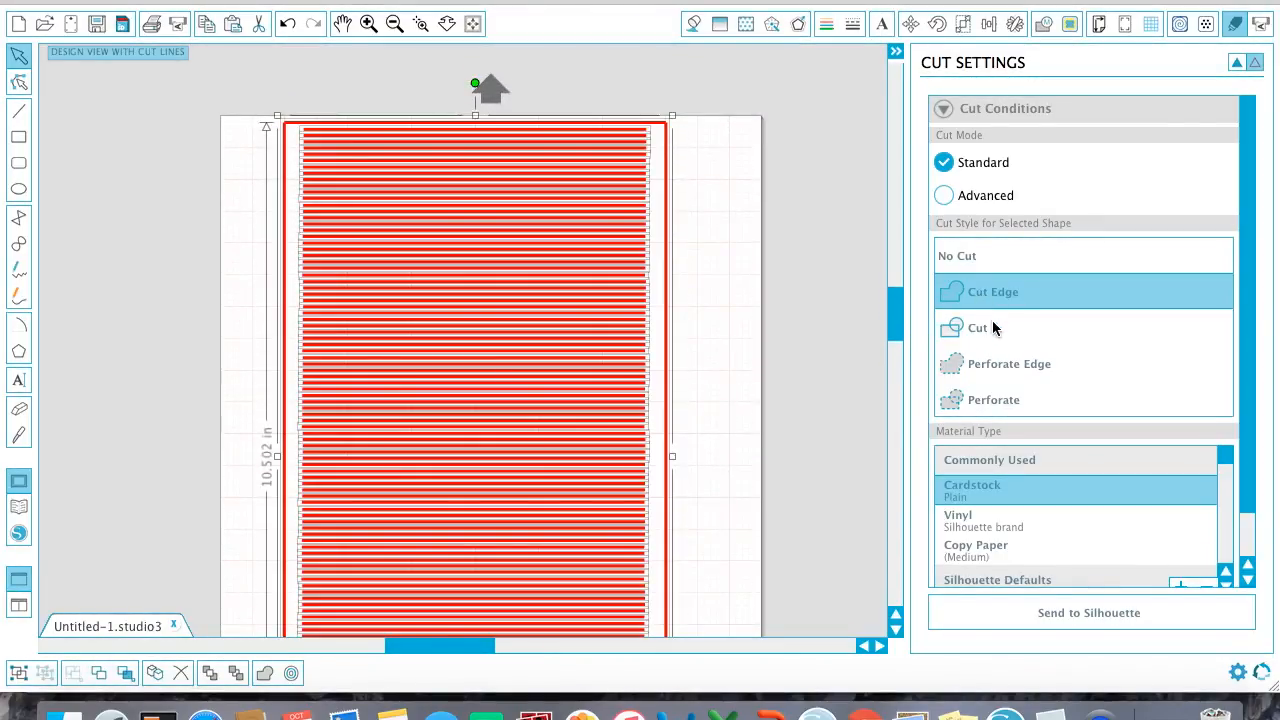
click(992, 327)
click(757, 330)
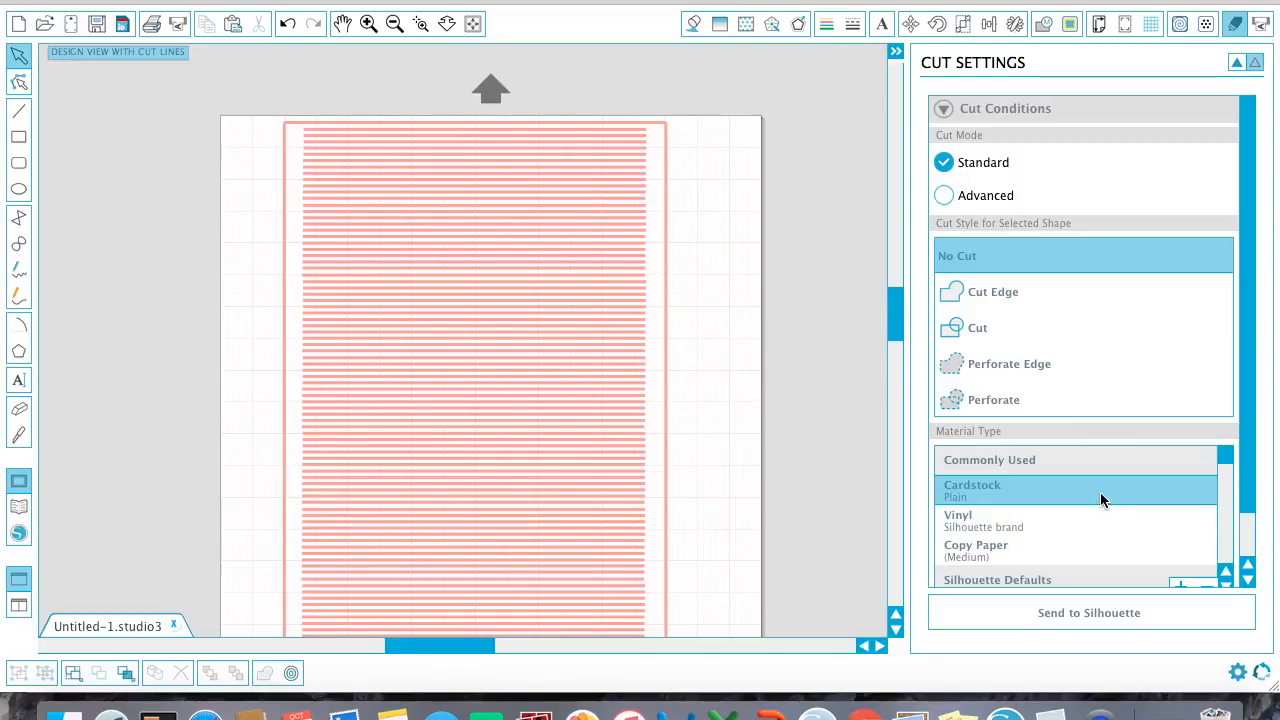
Step: Set the material type to Glitter/Flocked Patterned Paper, medium weight 65lb
scroll(1150, 505, down, 2)
scroll(1185, 505, down, 8)
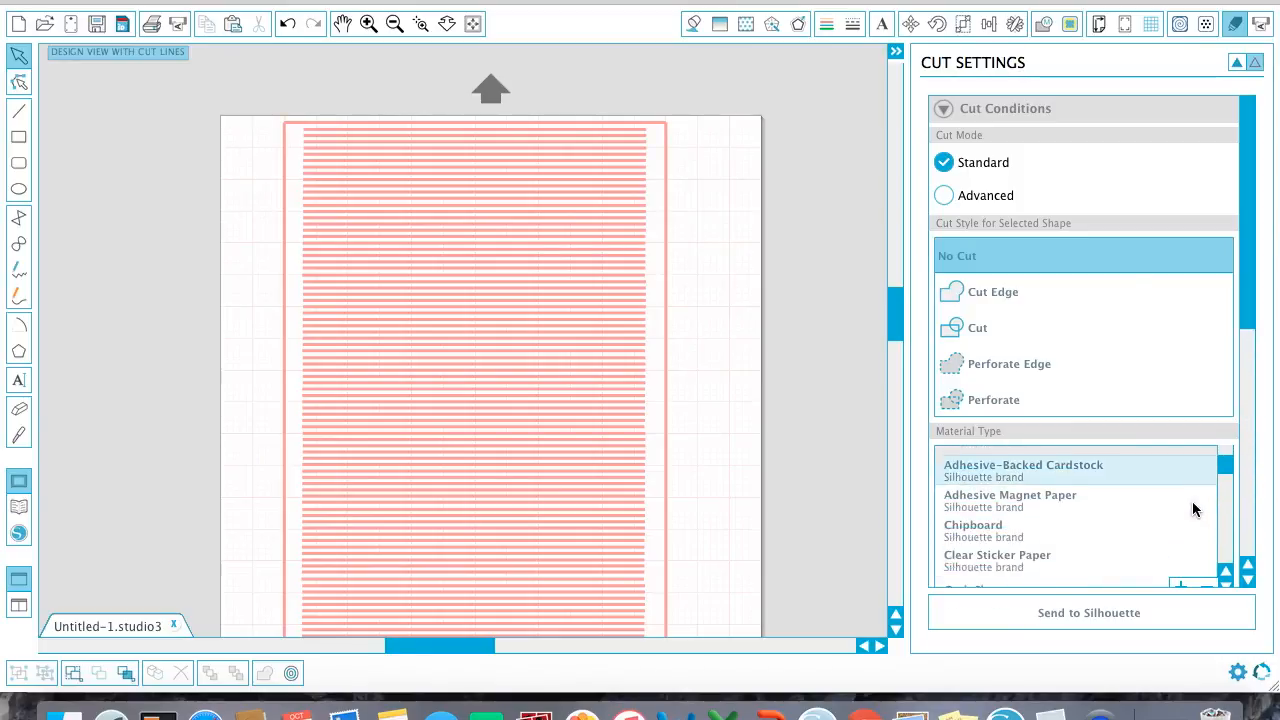
scroll(1192, 501, down, 6)
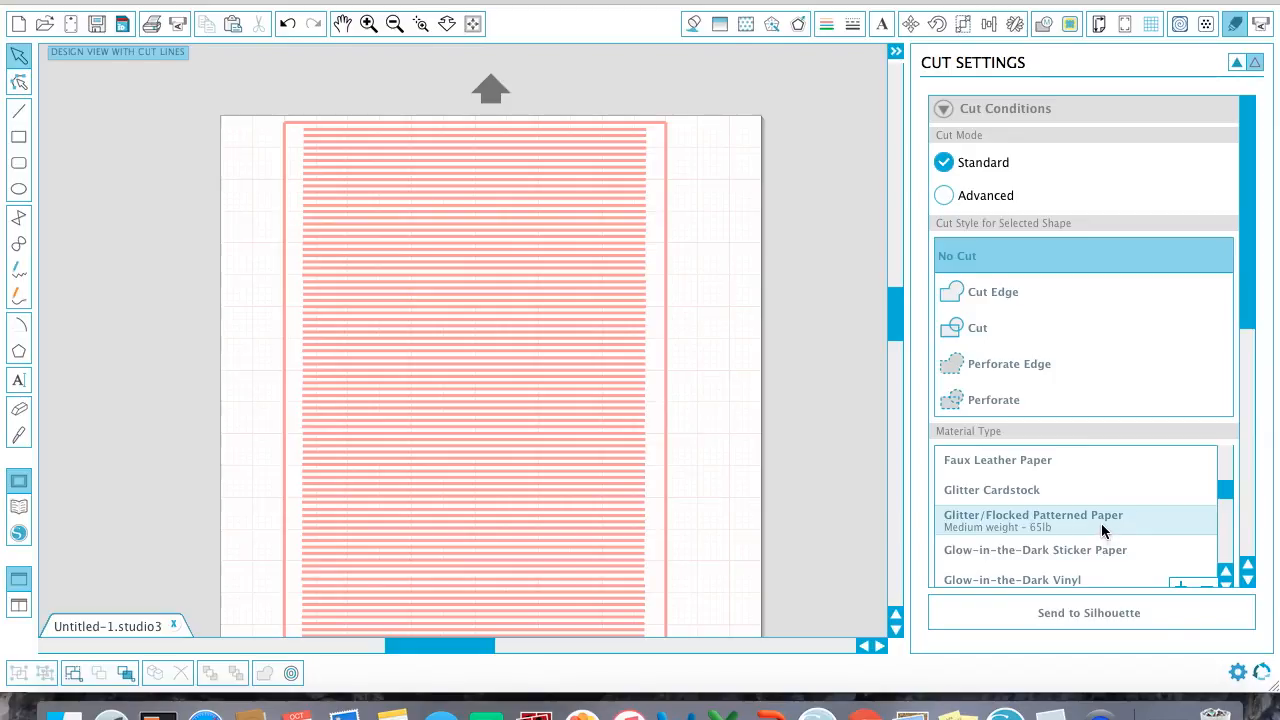
click(1101, 523)
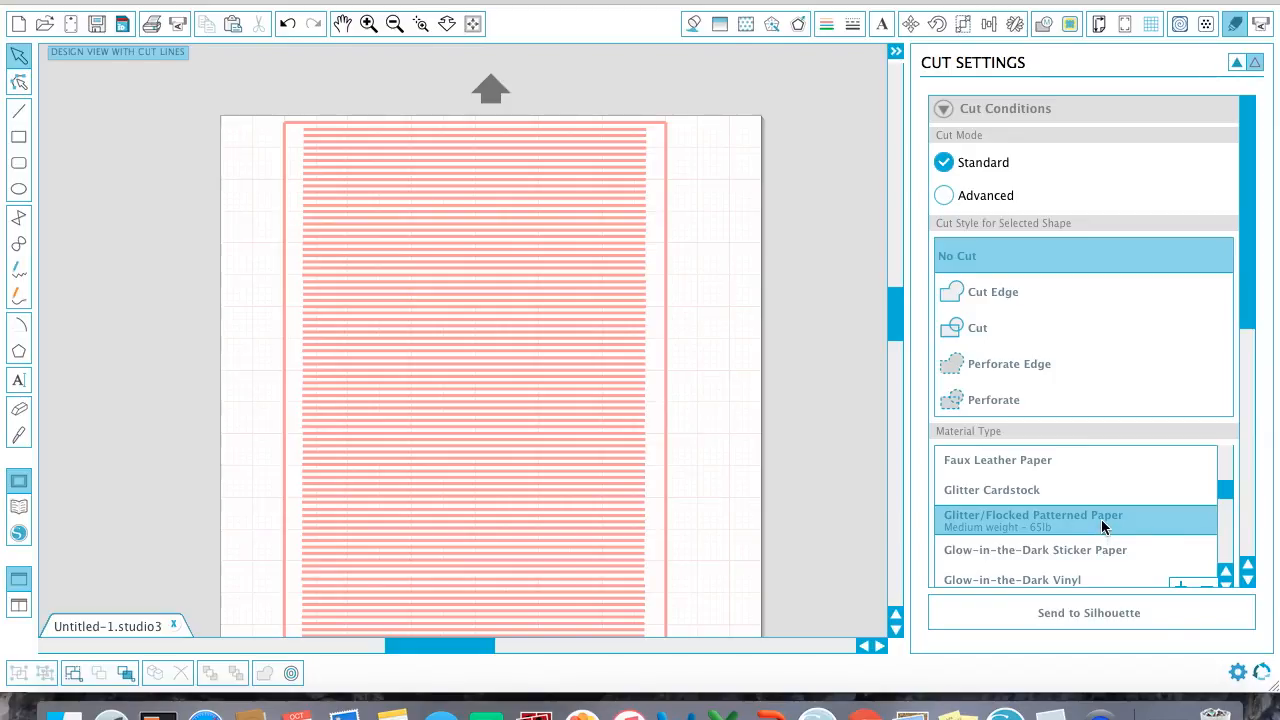